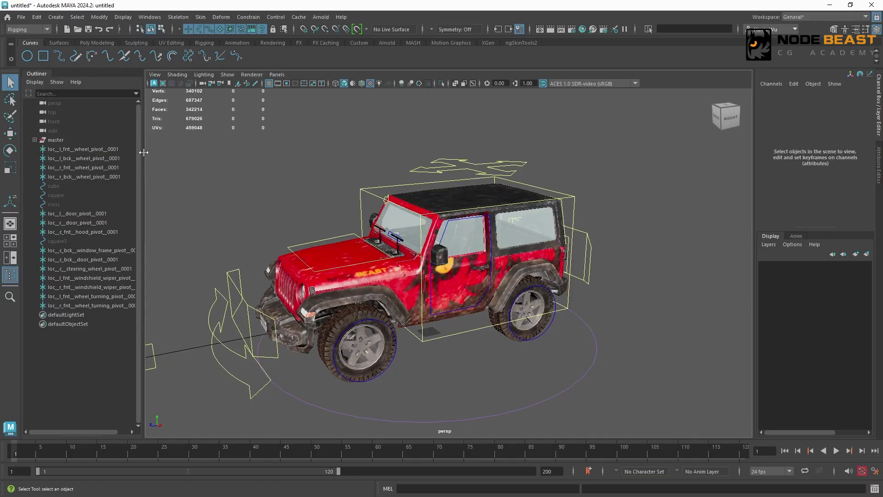
- Duplicate the four wheel pivot locators, front and back on both sides
drag(144, 152, 166, 179)
click(118, 148)
key(ctrl+d)
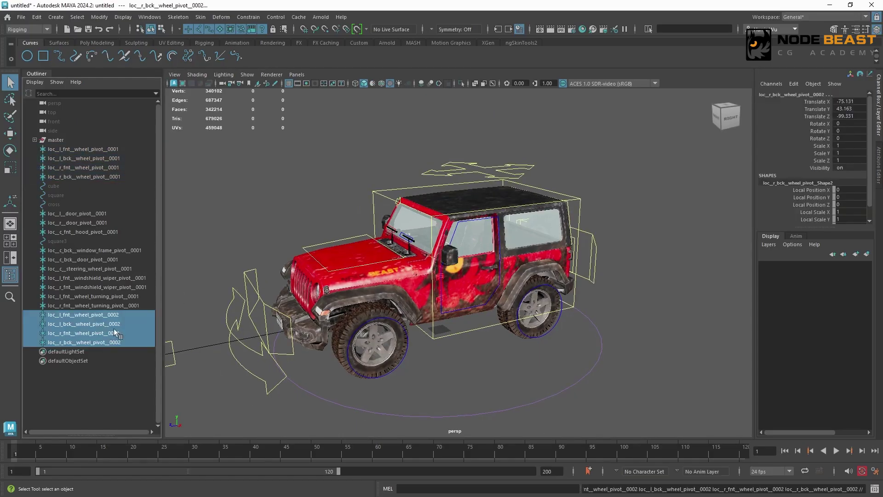
- Rename the duplicated front-left wheel pivot locator as loc__l_fnt__suspension_pivot__0001
double_click(90, 315)
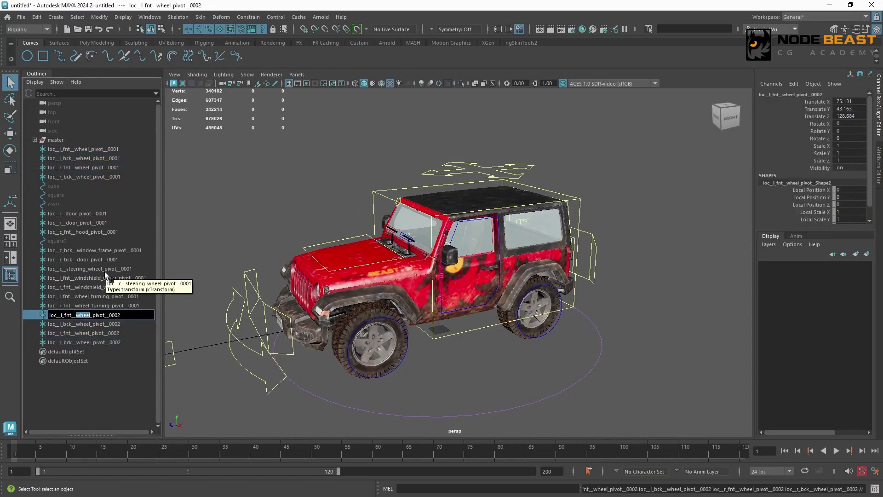
text(suspensio)
text(n)
key(Return)
key(End)
key(BackSpace)
text(1)
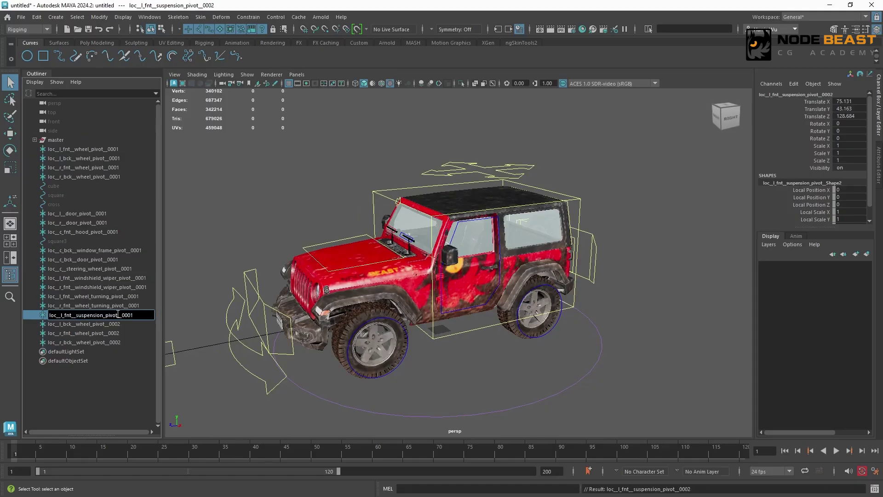
- Rename the duplicated back-left wheel pivot locator as loc__l_bck__suspension_pivot__0002
drag(118, 313, 77, 323)
double_click(99, 324)
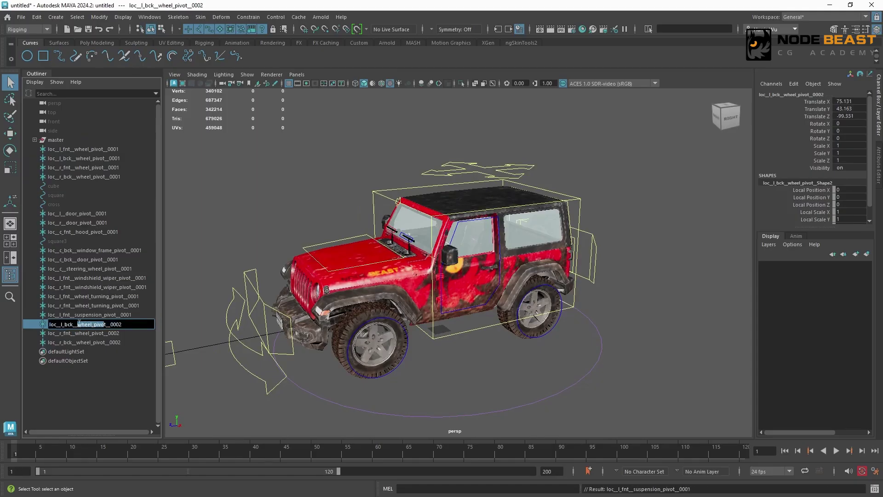
text(suspension_pivot)
key(Right)
key(BackSpace)
key(Return)
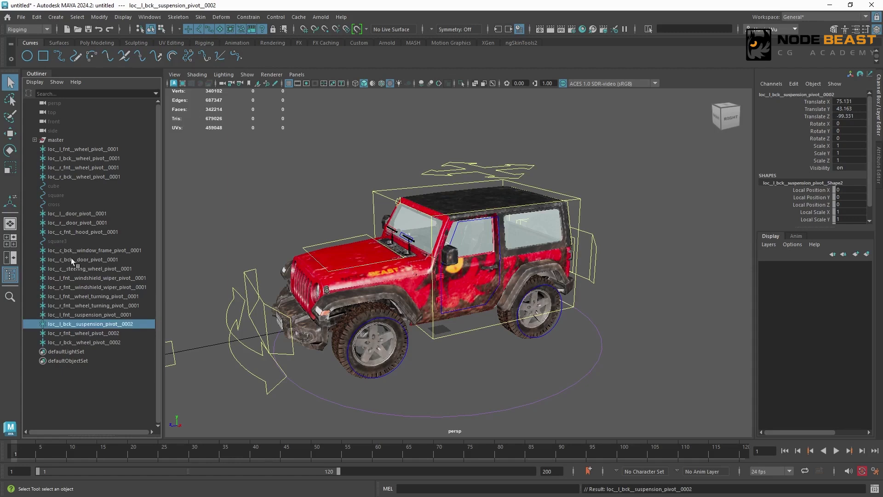
- Replace wheel_pivot with suspension_pivot in the names of the two duplicated right-side locators
double_click(104, 333)
drag(105, 333, 84, 342)
double_click(101, 343)
text(suspension_pivot)
- Change the number suffix of the back-left, front-right and back-right suspension pivot locators to 0001
double_click(128, 324)
text(1)
drag(135, 324, 132, 334)
double_click(131, 333)
text(1)
double_click(133, 343)
text(1)
click(182, 319)
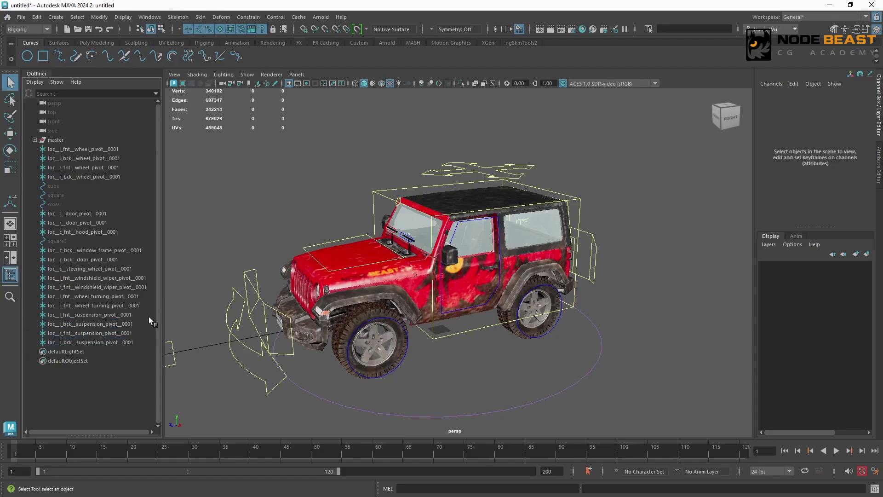
- Create an empty group with nothing selected
click(90, 314)
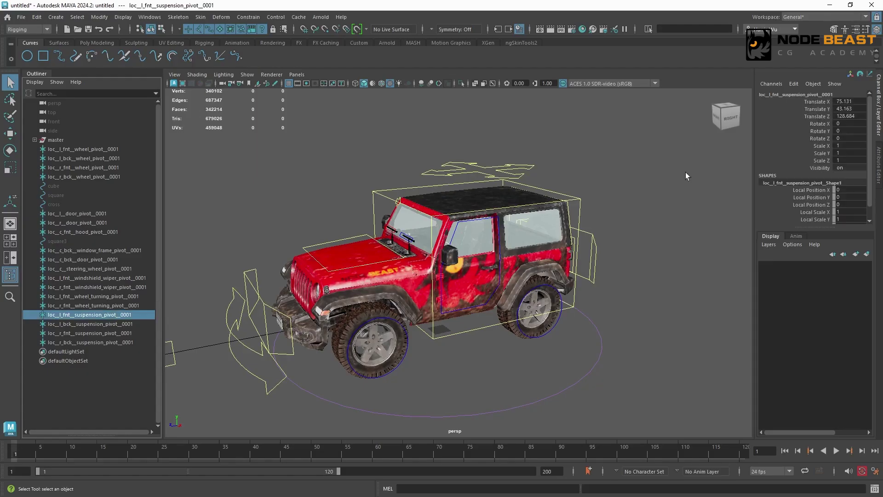
click(215, 233)
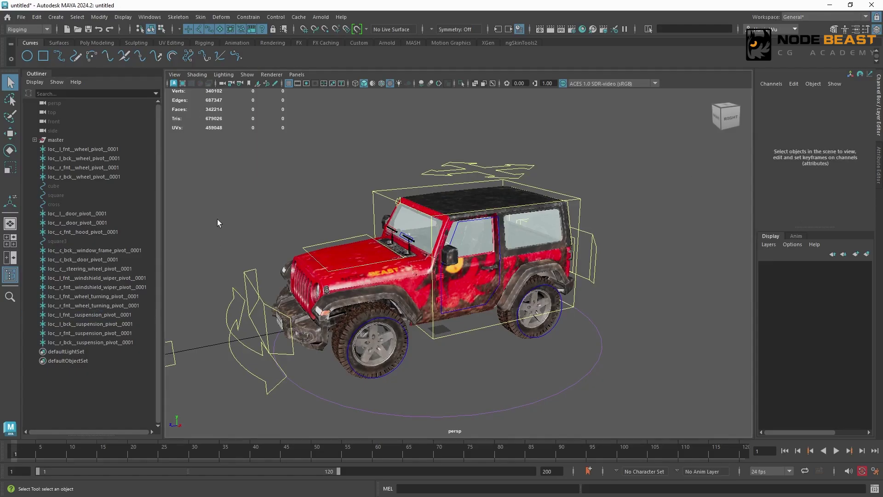
key(ctrl+g)
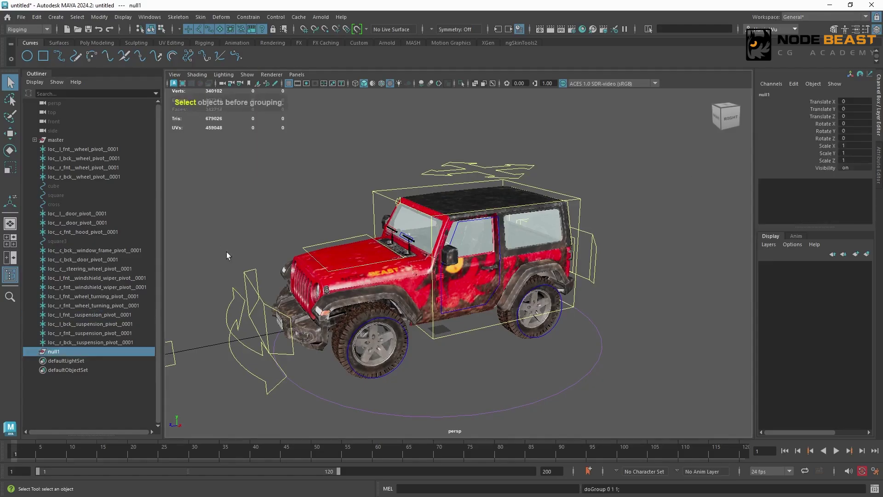
- Rename the empty group after the front-left suspension locator as zero__l_fnt__suspension_pivot__0001
double_click(82, 316)
key(ctrl+c)
double_click(73, 351)
key(ctrl+v)
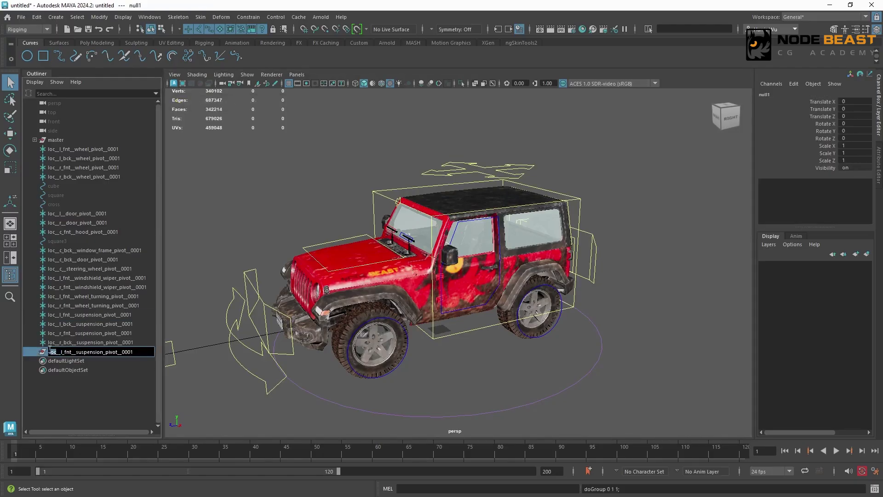
key(Delete)
key(Delete)
key(Delete)
text(zero)
key(Return)
- Duplicate the zero group and rename the copy as zero__l_bck__suspension_pivot__0001
key(ctrl+d)
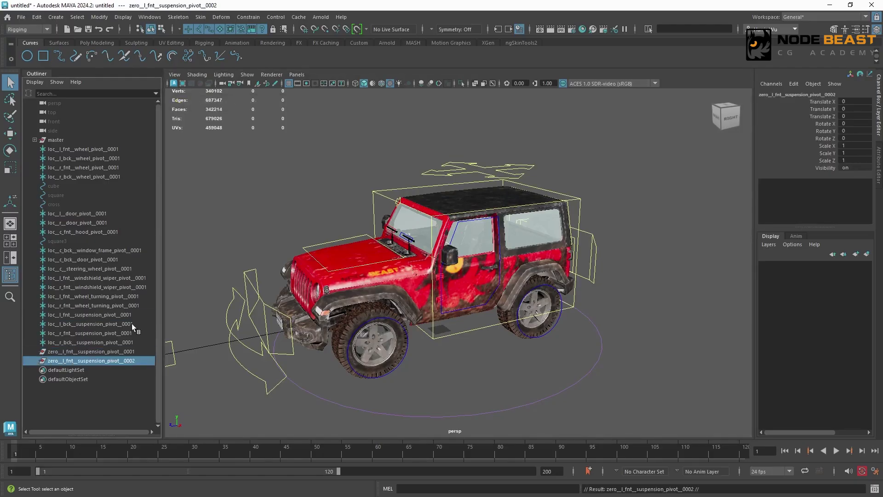
double_click(132, 324)
key(ctrl+c)
double_click(130, 360)
key(ctrl+v)
key(Delete)
key(Delete)
key(Delete)
text(z)
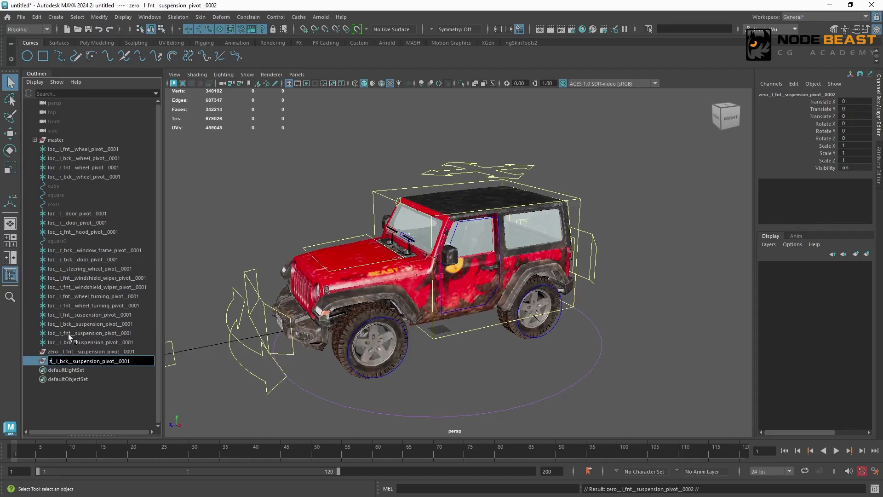
text(ero)
key(Return)
- Duplicate the back-left zero group and rename the copy as zero__r_fnt__suspension_pivot__0001
key(ctrl+d)
double_click(129, 334)
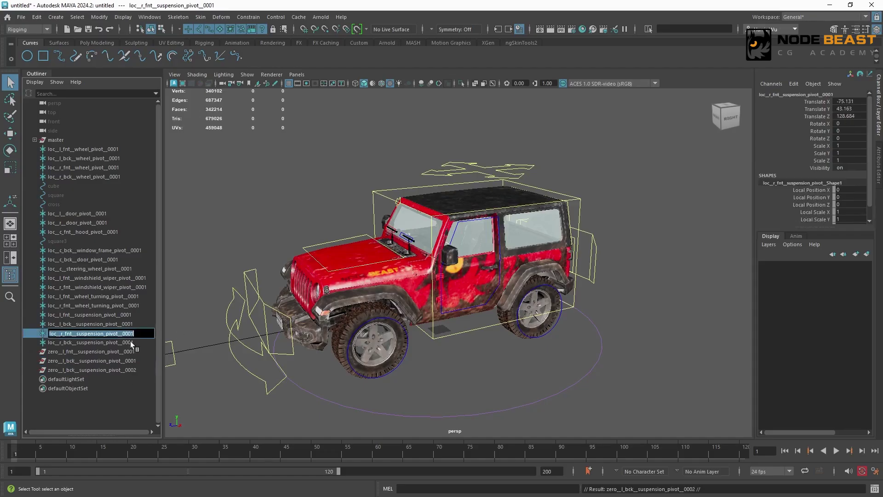
key(ctrl+c)
double_click(131, 370)
key(ctrl+v)
key(Delete)
key(Delete)
key(Delete)
text(z)
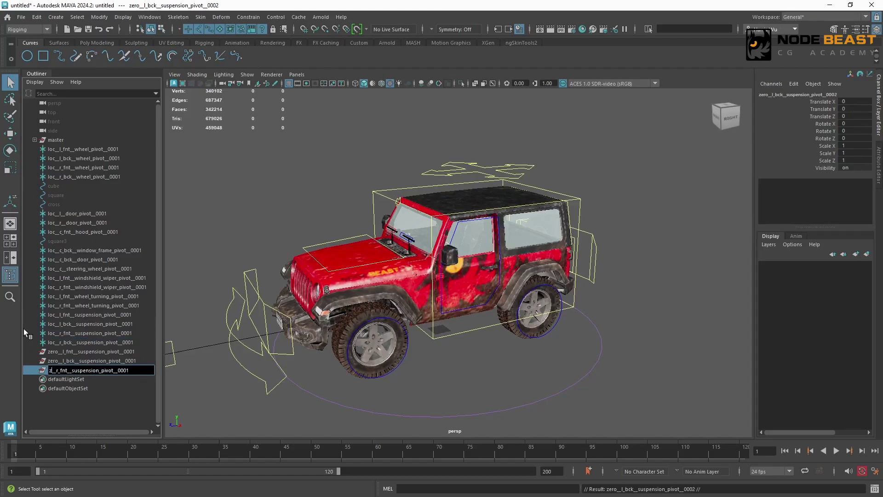
text(ero)
key(Return)
- Duplicate the front-right zero group and rename the copy as zero__r_bck__suspension_pivot__0001
key(ctrl+d)
double_click(108, 343)
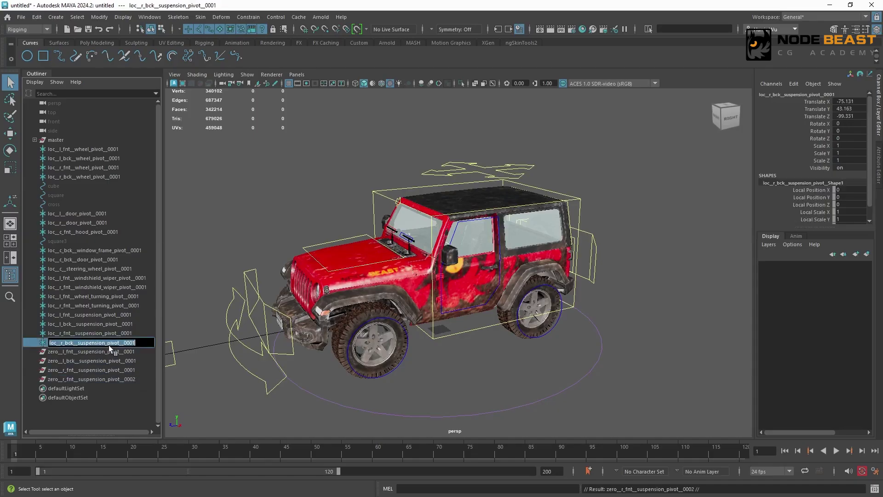
key(ctrl+c)
double_click(118, 379)
key(ctrl+v)
key(Delete)
key(Delete)
key(Delete)
text(ze)
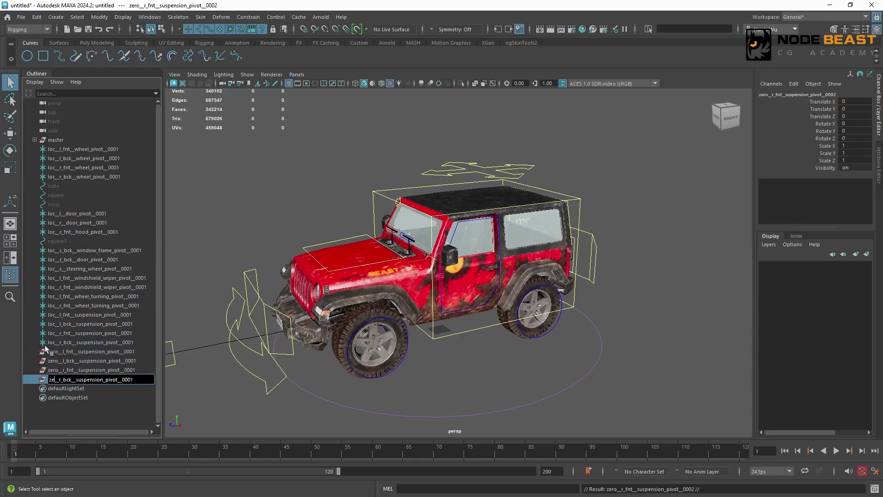
text(ro_)
key(Return)
- Match the transforms of the front-left and back-left zero groups to their corresponding suspension pivot locators
click(113, 351)
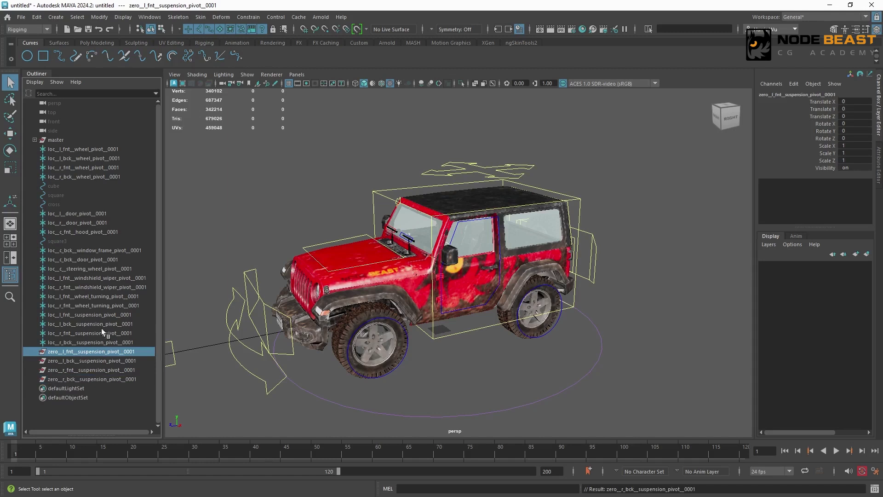
ctrl+click(117, 315)
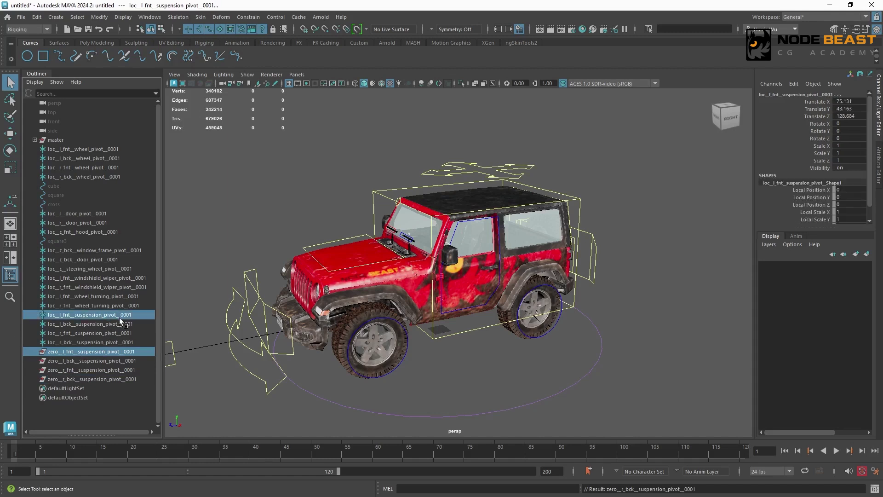
click(97, 20)
click(235, 70)
click(73, 360)
ctrl+click(72, 324)
click(98, 17)
click(230, 68)
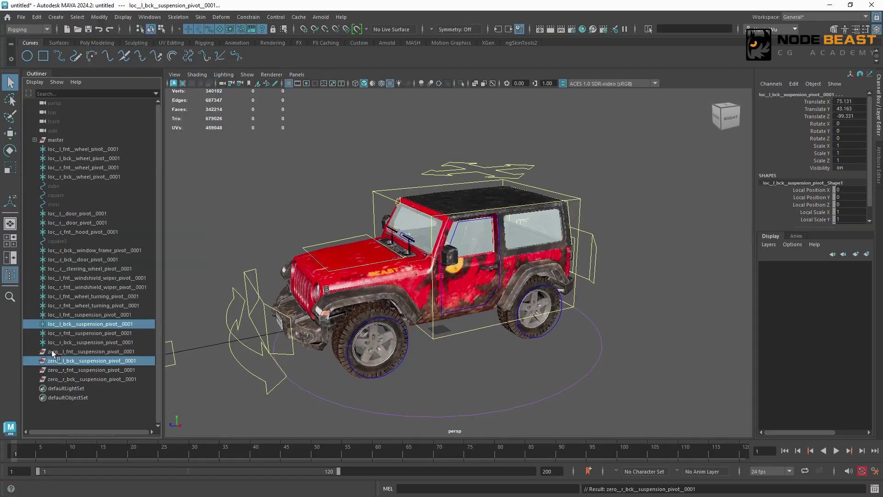
- Match the transforms of the front-right and back-right zero groups to their corresponding suspension pivot locators
click(83, 370)
ctrl+click(83, 333)
click(99, 17)
click(226, 68)
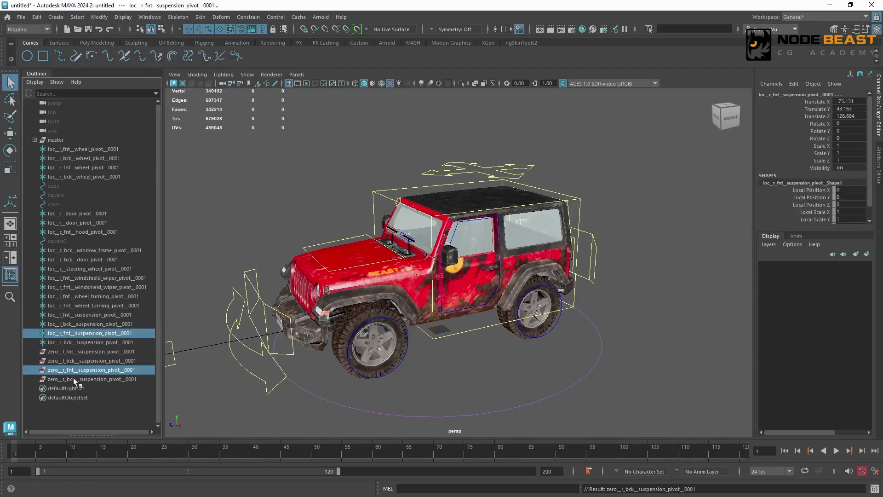
click(74, 378)
ctrl+click(68, 342)
click(99, 18)
click(233, 71)
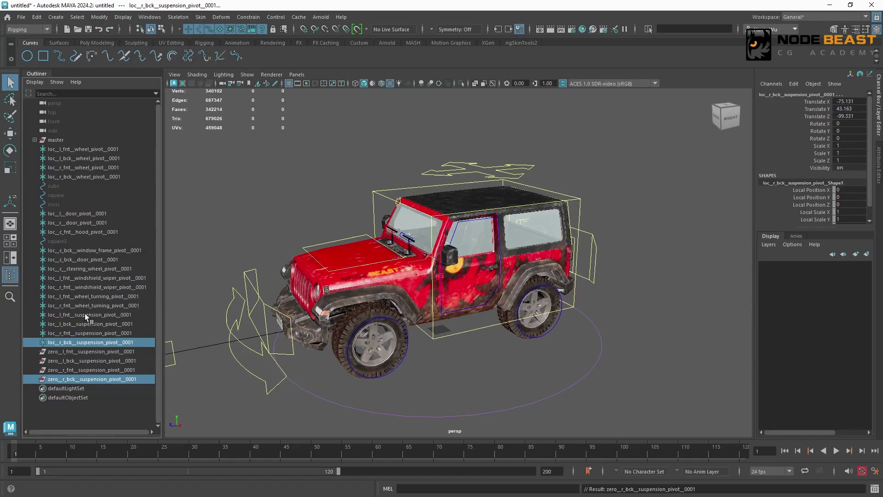
- Parent each of the four suspension pivot locators under its matching zero group
click(85, 314)
middle_drag(81, 344, 78, 350)
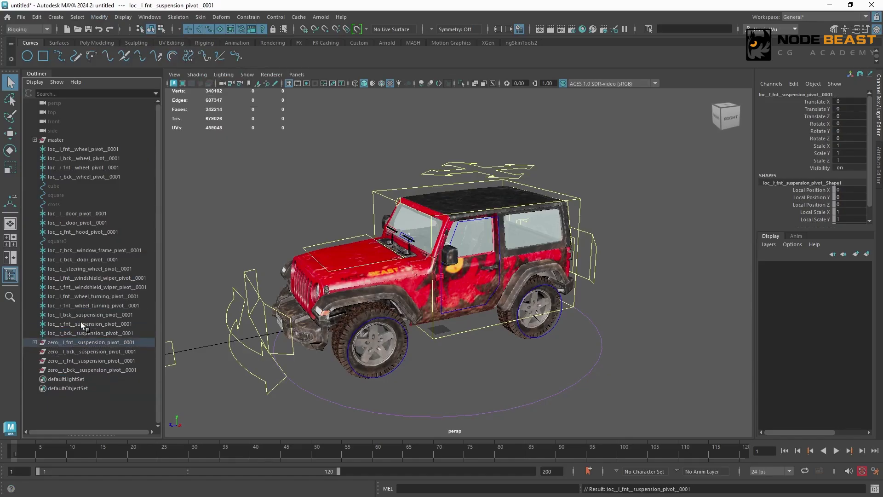
click(82, 314)
middle_drag(84, 314, 78, 351)
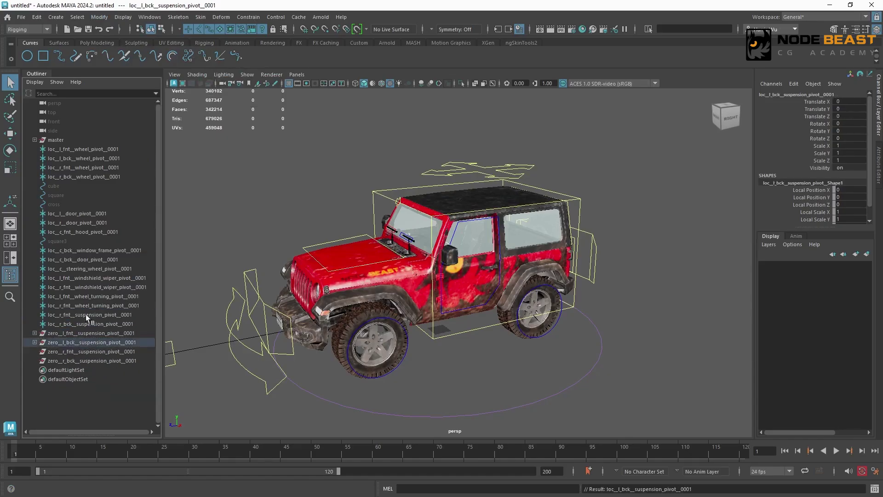
click(85, 314)
middle_drag(78, 315, 81, 350)
click(77, 316)
- Isolate the four zero groups, examine the transforms of the front-left locator and its zero group, and restore the full view
drag(111, 342, 127, 316)
click(461, 83)
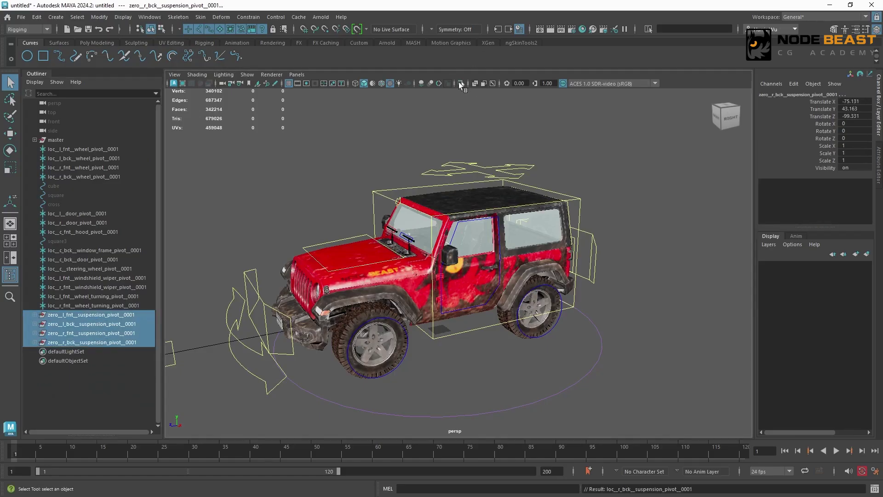
alt+drag(476, 229, 514, 256)
click(448, 335)
key(w)
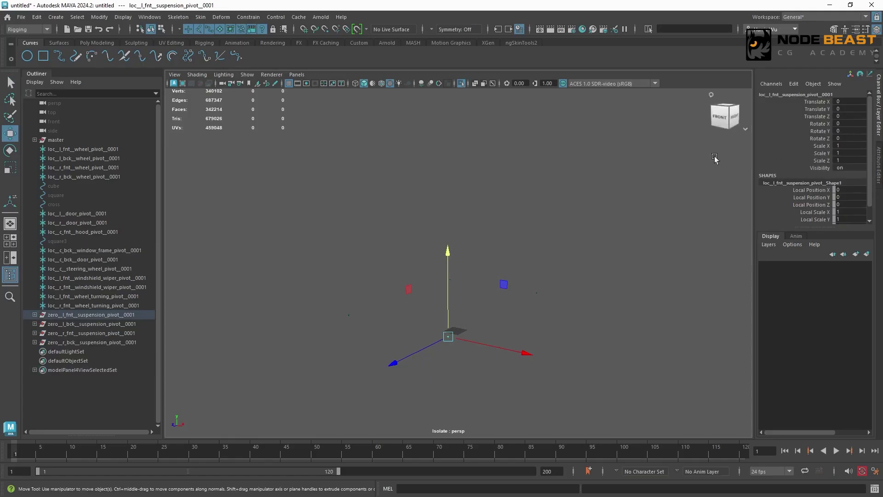
click(133, 314)
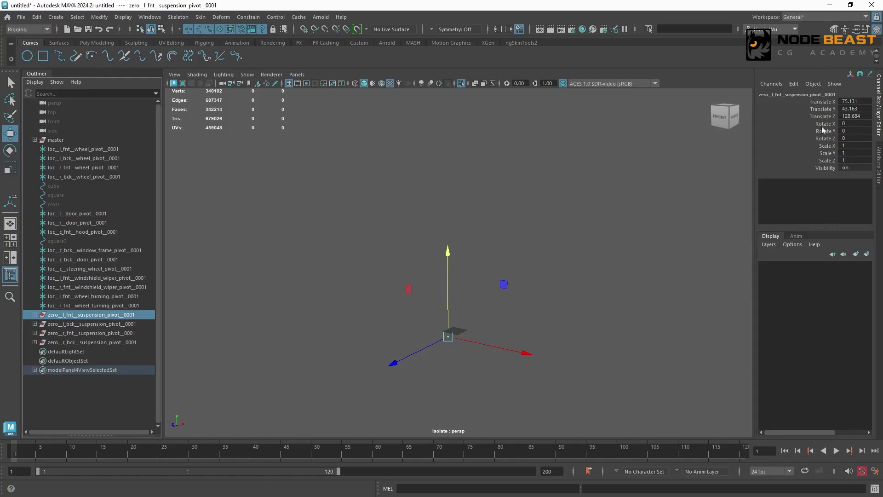
click(462, 84)
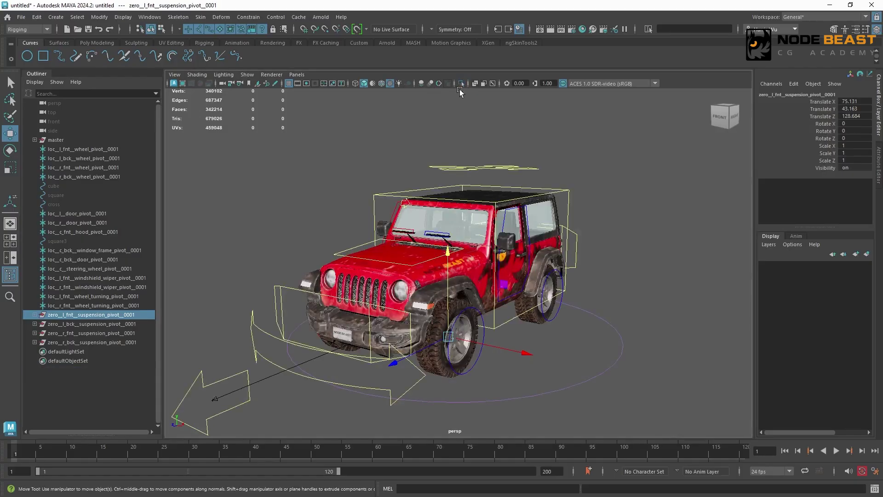
alt+drag(377, 294, 306, 298)
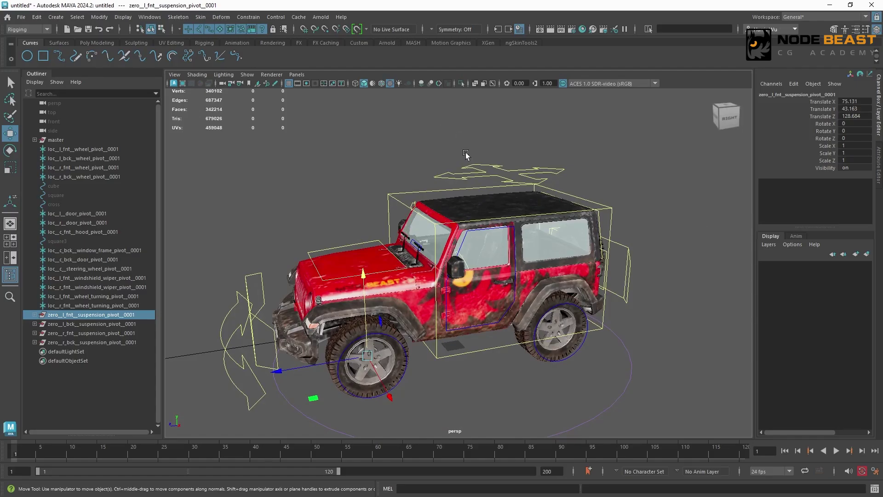
- Test the central suspension control above the roof by rotating and raising it, undoing each change
click(502, 169)
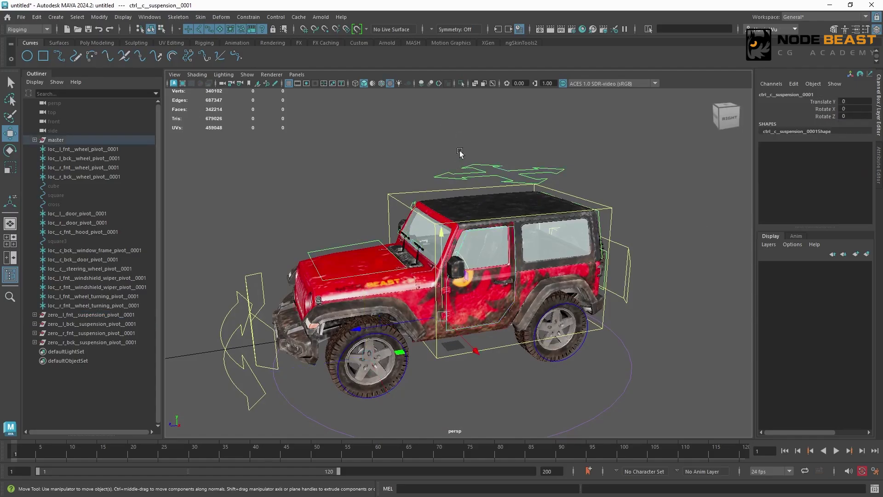
key(e)
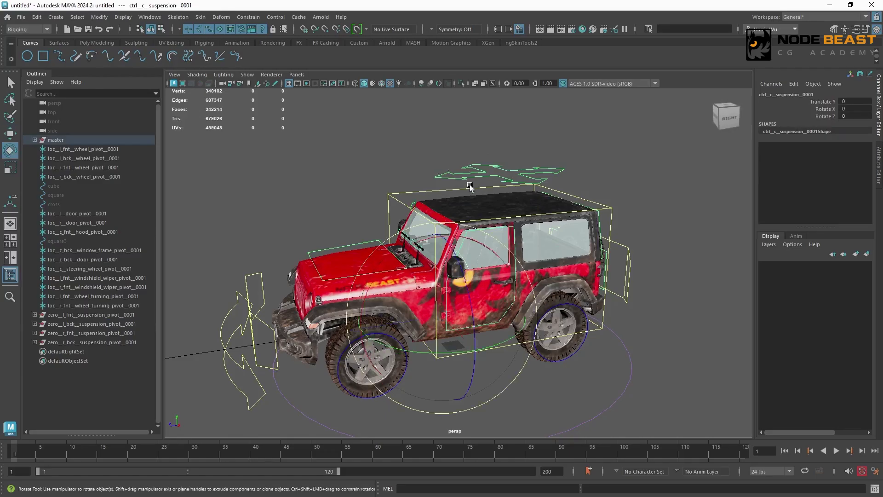
mouse_move(391, 251)
mouse_down()
mouse_move(374, 277)
mouse_move(391, 256)
mouse_up()
key(ctrl+z)
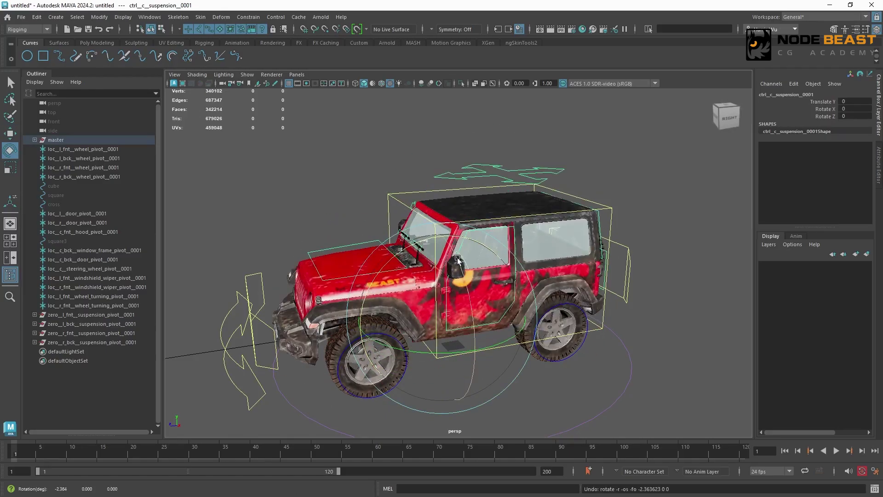
drag(461, 263, 449, 216)
key(ctrl+z)
key(w)
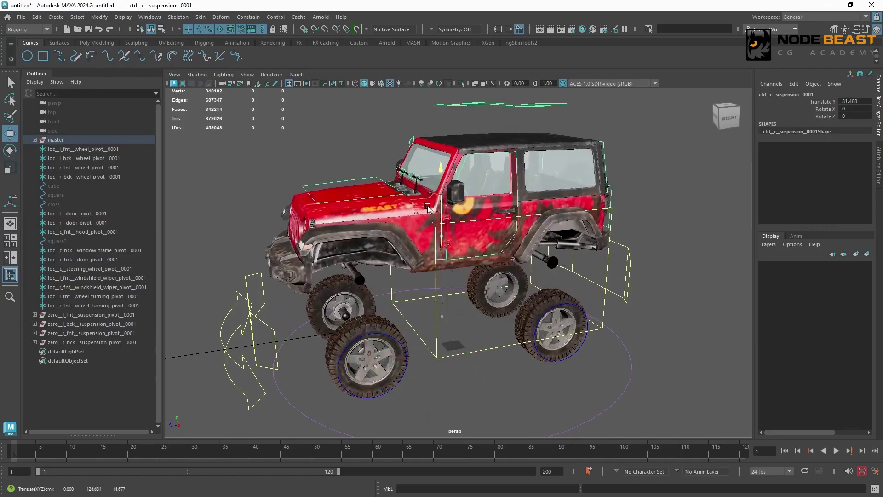
key(ctrl+z)
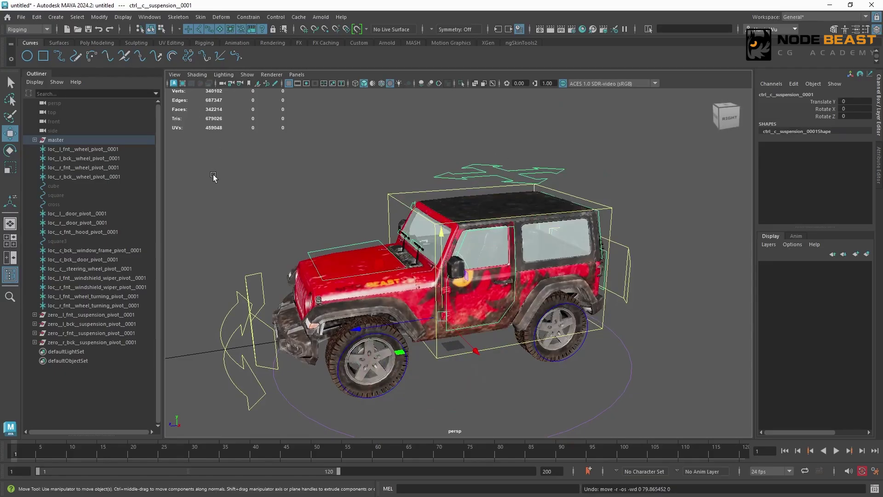
- Reveal the central suspension control in the Outliner hierarchy and select its parent group zero__c__suspension__0001
key(f)
drag(165, 266, 190, 266)
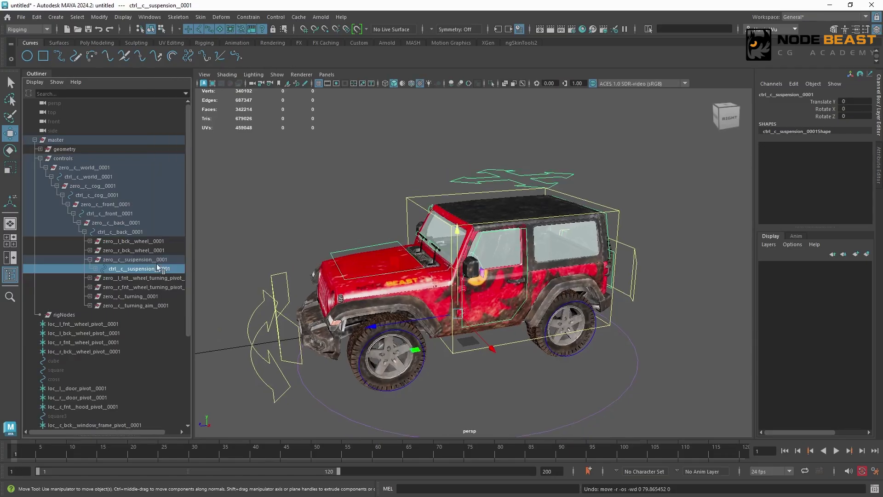
key(Up)
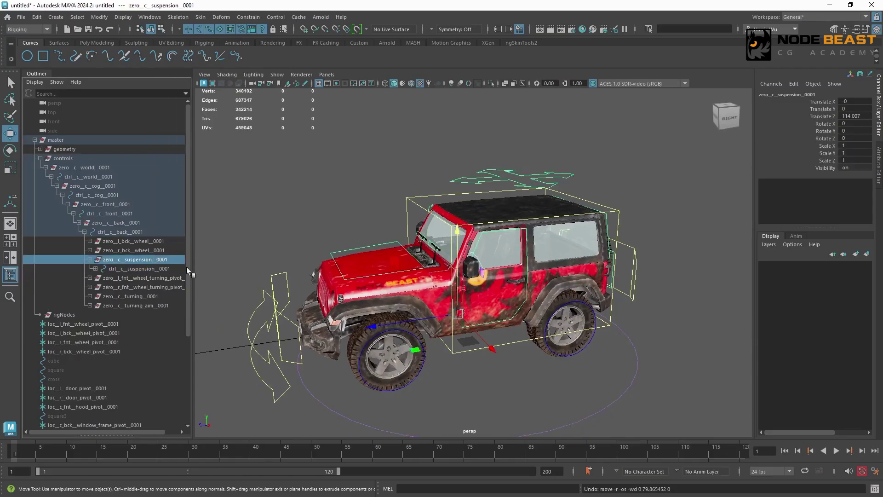
- Group the central suspension control ctrl__c__suspension__0001 under its zero group and name the new group driven__c__suspension__0001
click(147, 269)
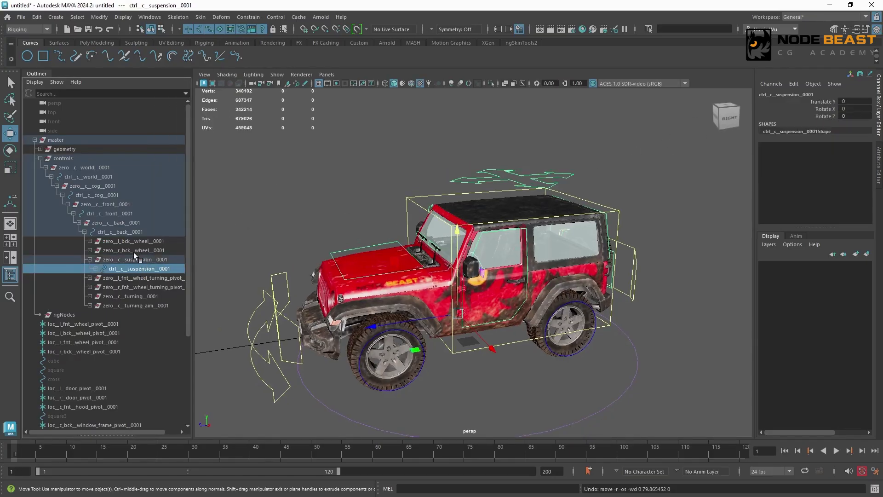
key(ctrl+g)
click(96, 269)
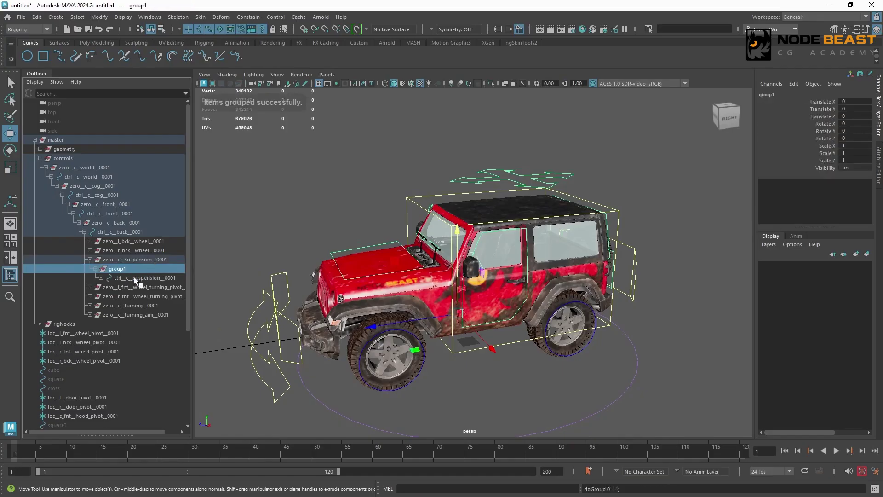
double_click(140, 278)
key(ctrl+c)
double_click(117, 269)
key(ctrl+v)
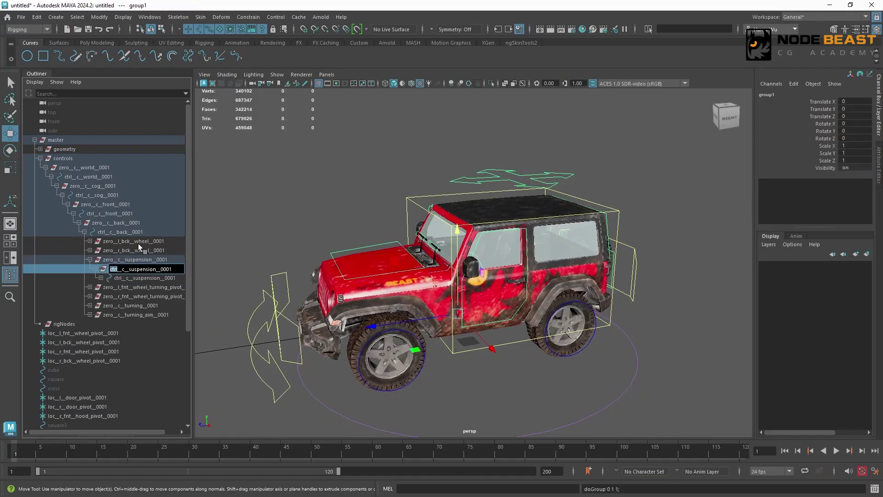
text(driven)
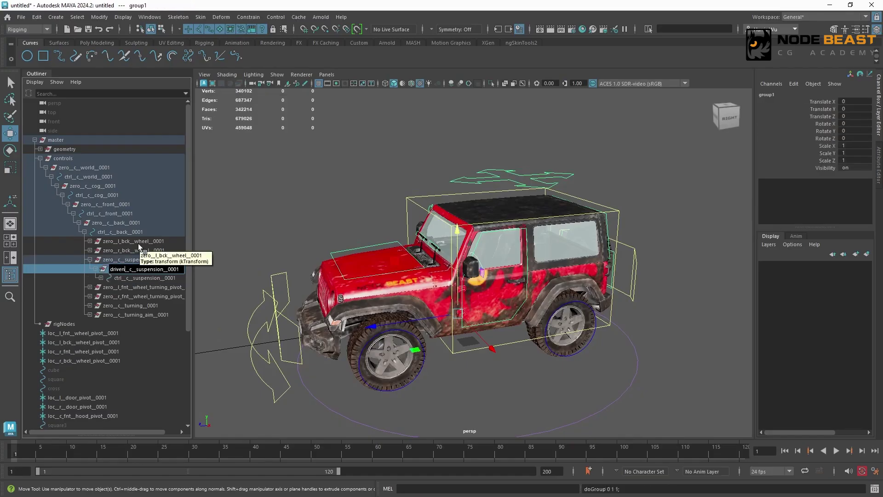
key(Return)
- Expand the four suspension pivot zero groups in the Outliner to reveal their locators
scroll(138, 248, down, 5)
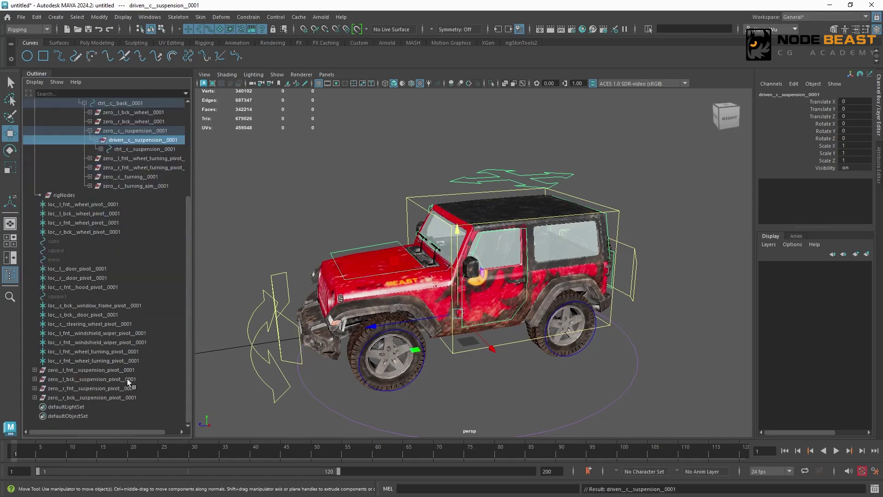
click(34, 369)
click(34, 388)
click(35, 406)
click(34, 425)
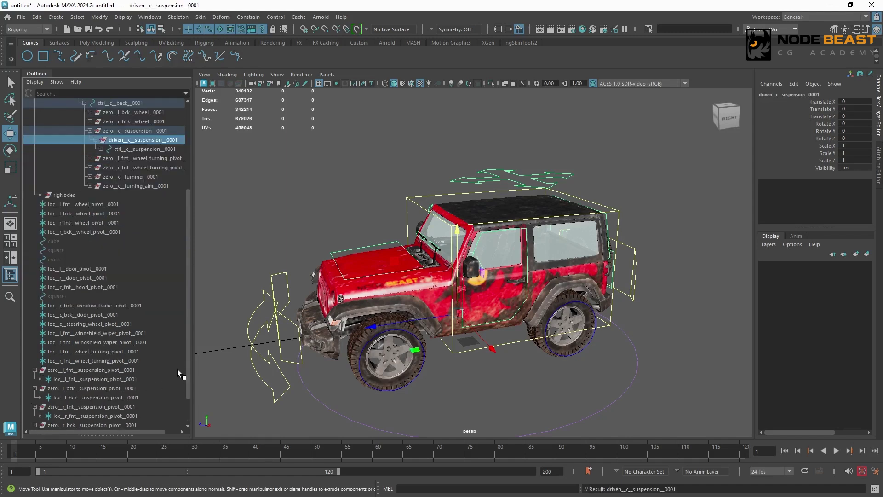
- Point-constrain driven__c__suspension__0001 to all four suspension pivot locators
drag(187, 370, 188, 397)
click(85, 343)
ctrl+click(79, 360)
ctrl+click(72, 379)
ctrl+click(69, 397)
drag(188, 304, 189, 220)
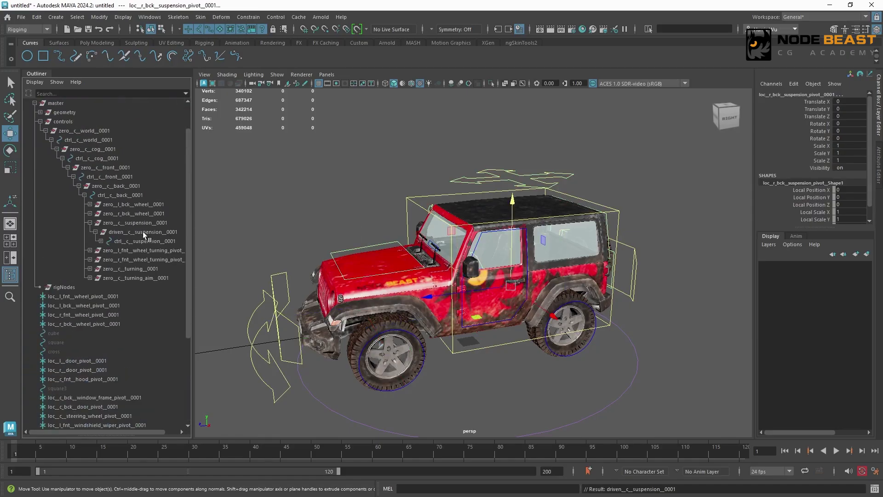
click(134, 233)
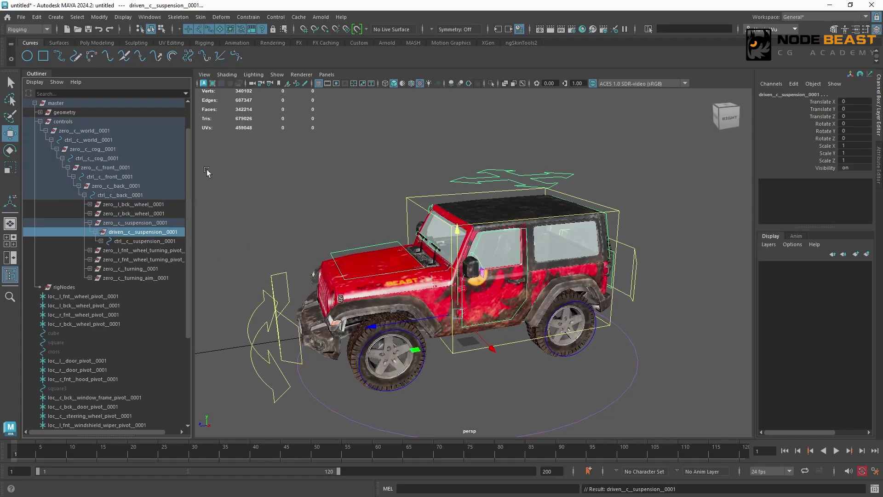
click(246, 17)
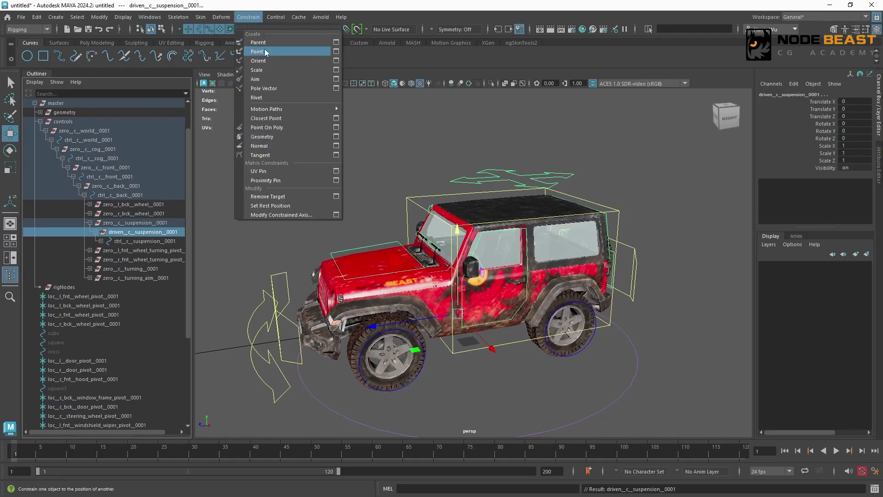
click(316, 50)
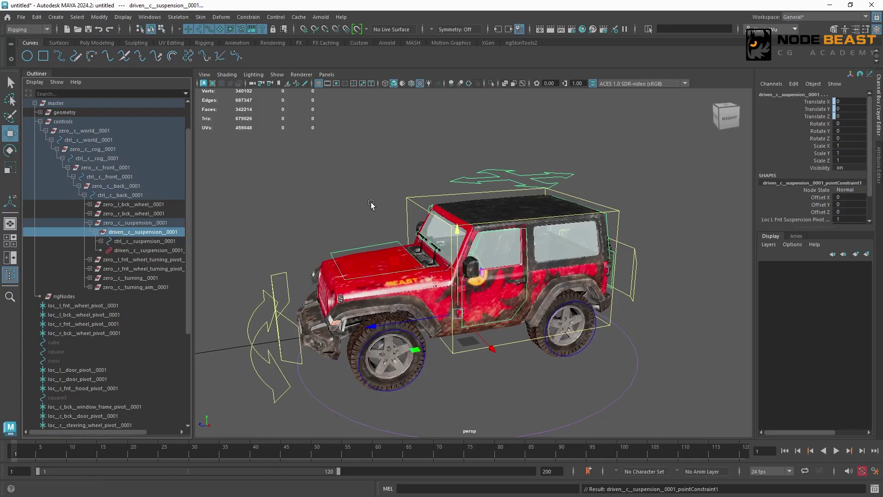
- Test the point constraint by moving the front-left suspension pivot locator, and undo the move
drag(188, 299, 148, 394)
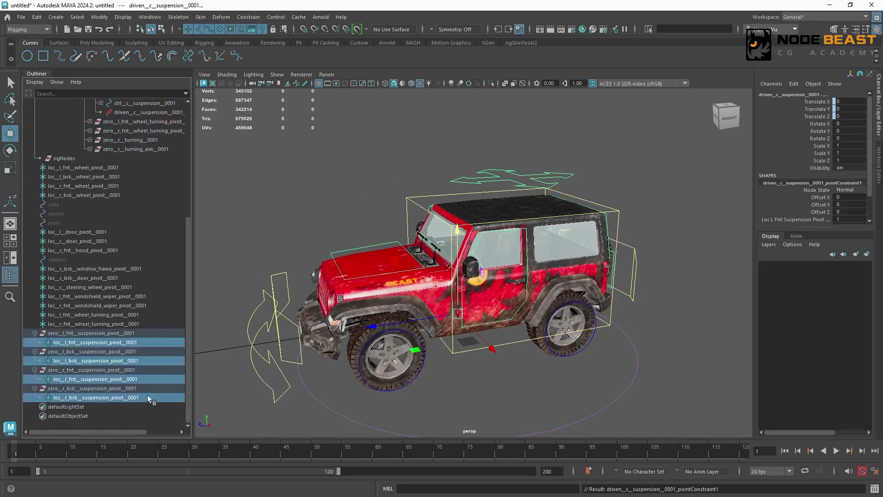
click(87, 344)
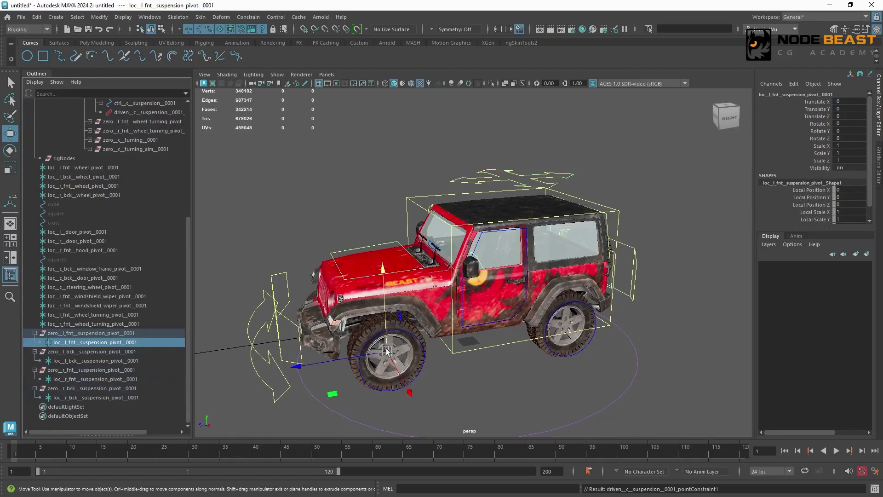
drag(388, 351, 385, 247)
key(ctrl+z)
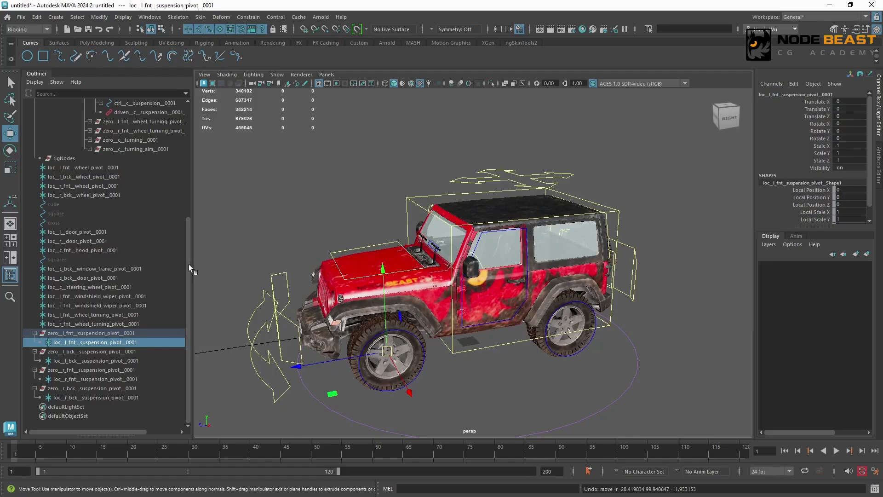
- Duplicate the front-left suspension pivot zero group and rename the copy zero__l_fnt__suspension_target__0001
click(131, 333)
key(ctrl+d)
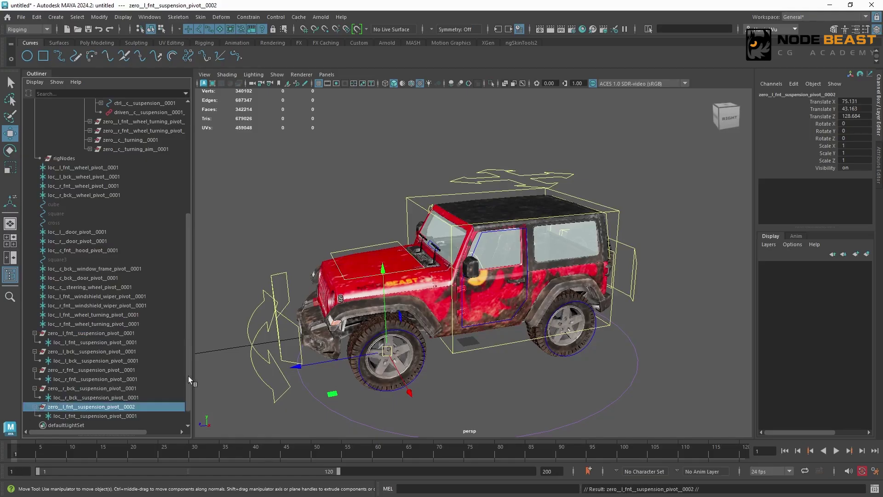
drag(189, 376, 188, 390)
double_click(92, 390)
drag(109, 389, 121, 389)
text(target)
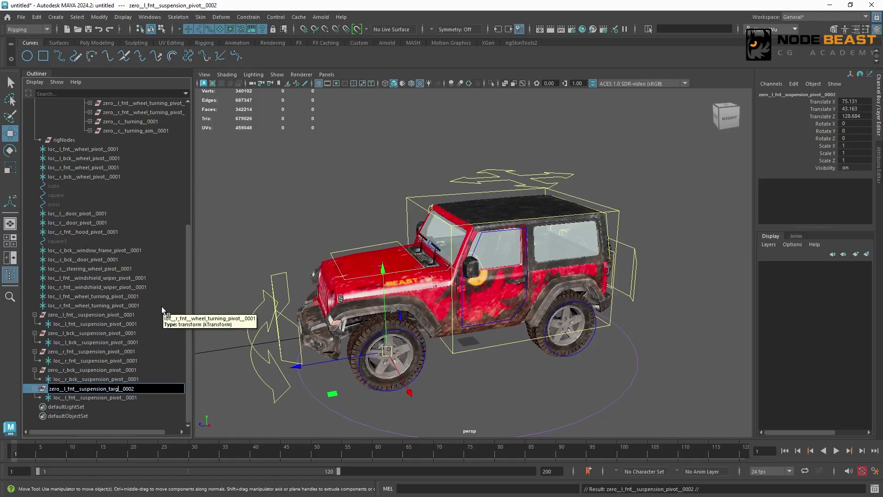
key(BackSpace)
text(1)
key(Return)
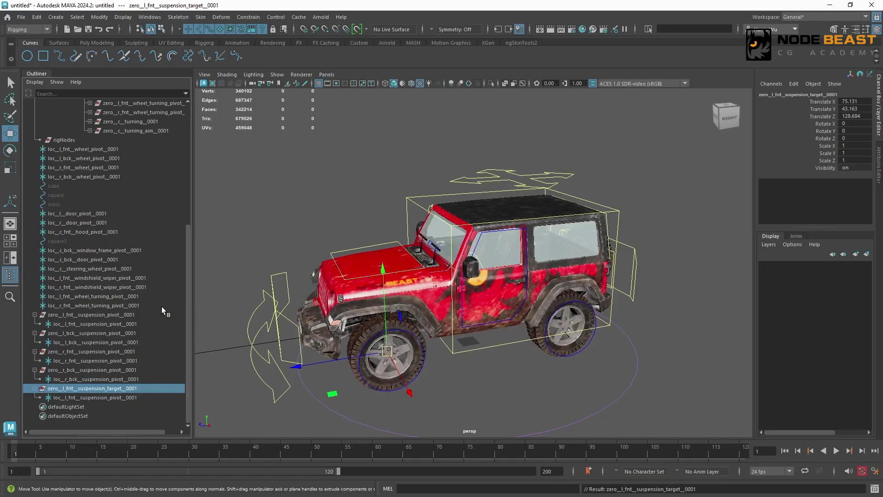
- Rename the locator inside the duplicated target group as loc__l_fnt__suspension_target__0001
double_click(118, 398)
drag(123, 398, 111, 398)
text(ta)
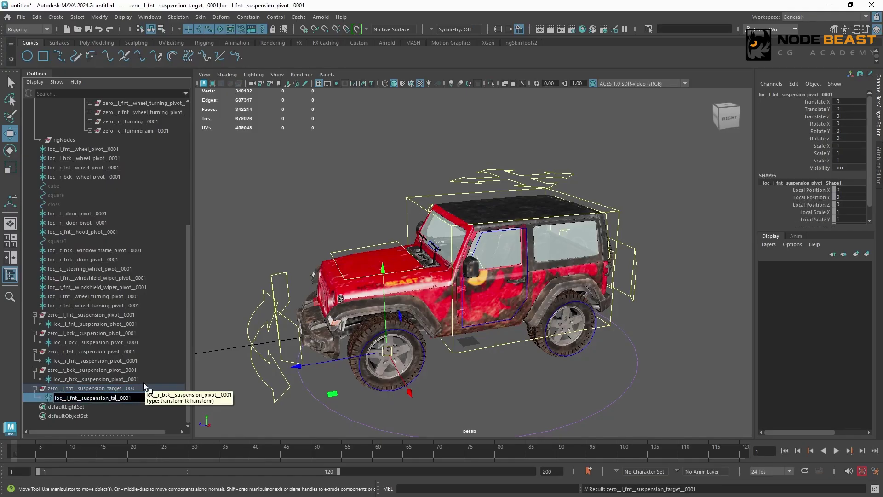
text(rget)
key(Return)
- Change the side prefix of the target group and its locator to c, giving zero__c_fnt__suspension_target__0001 and loc__c_fnt__suspension_target__0001
double_click(76, 388)
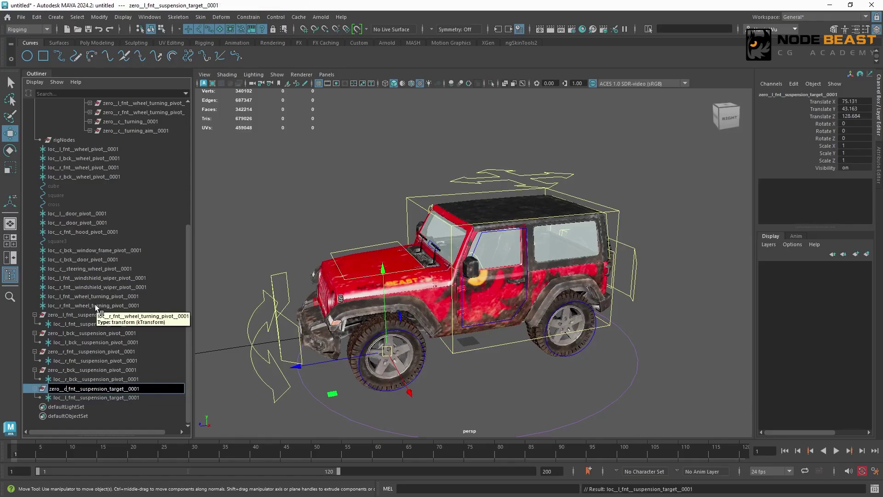
double_click(76, 399)
click(69, 399)
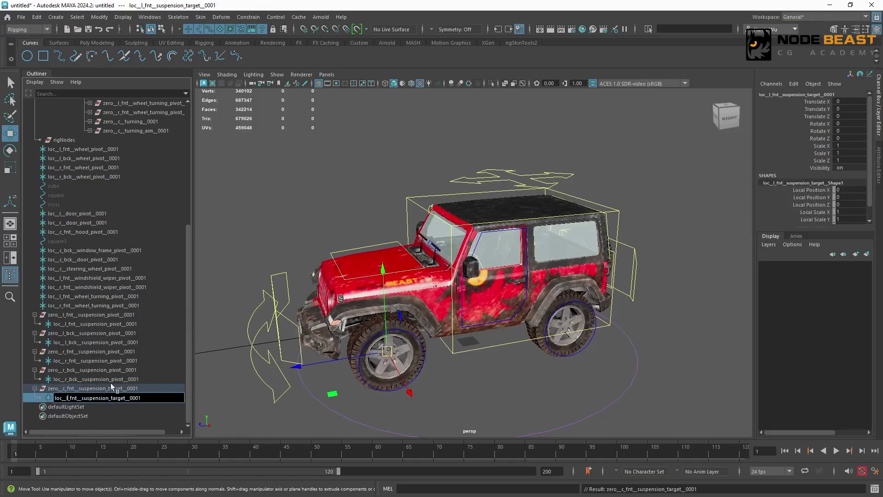
key(BackSpace)
text(c)
key(Return)
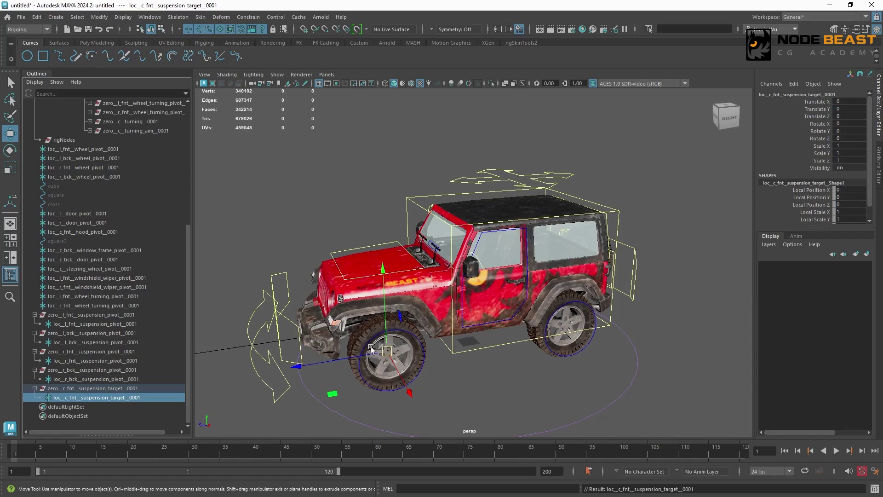
- Duplicate the front suspension target group and rename the copy zero__l__suspension_up__0001
click(130, 388)
key(ctrl+d)
double_click(72, 408)
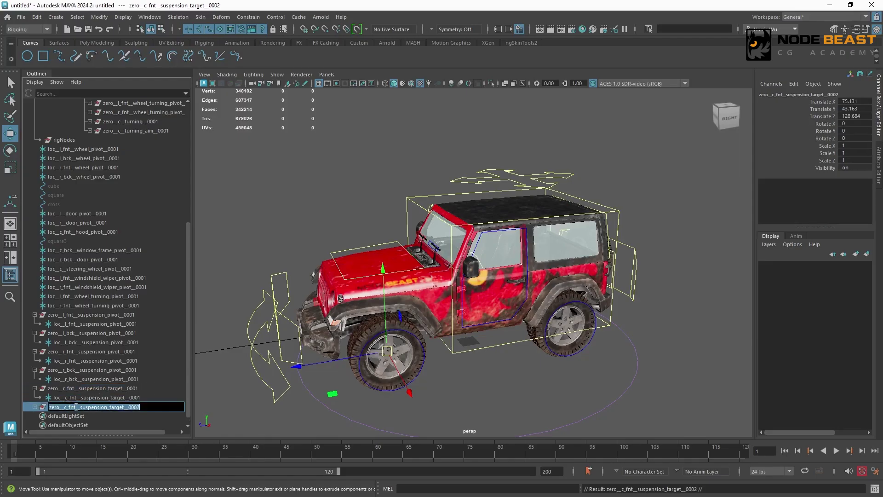
drag(76, 407, 100, 407)
text(l__s)
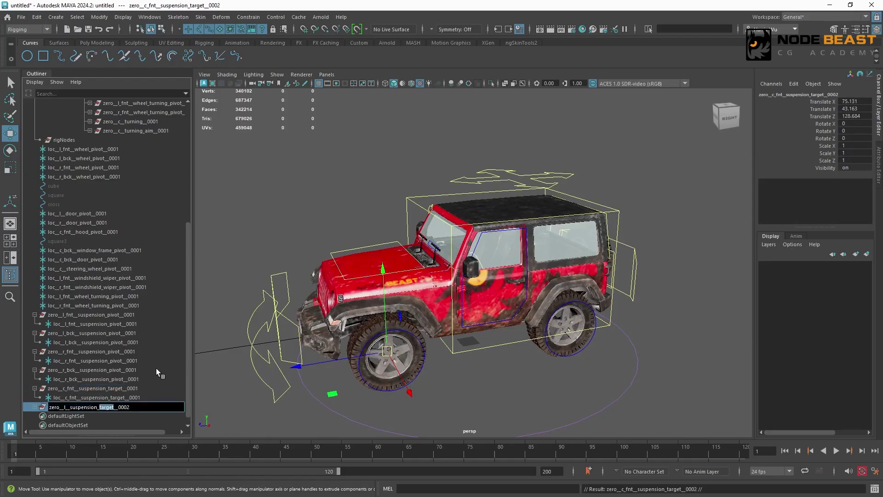
text(usp)
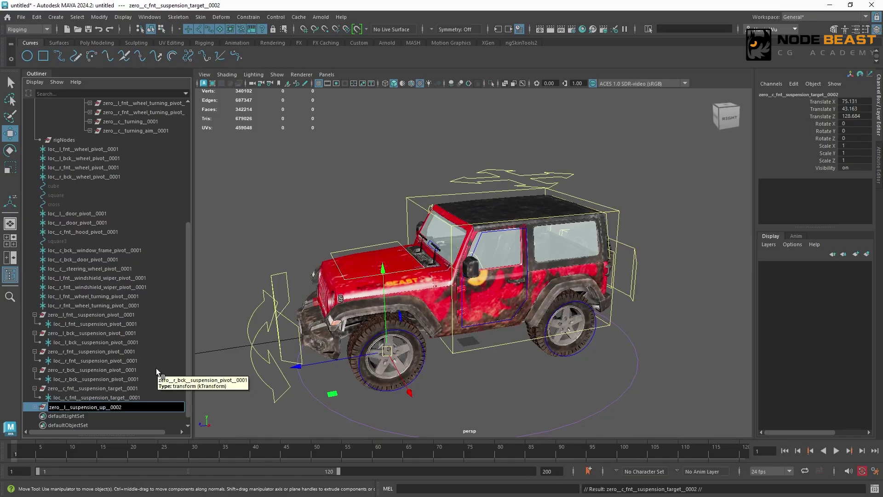
key(BackSpace)
text(1)
key(Return)
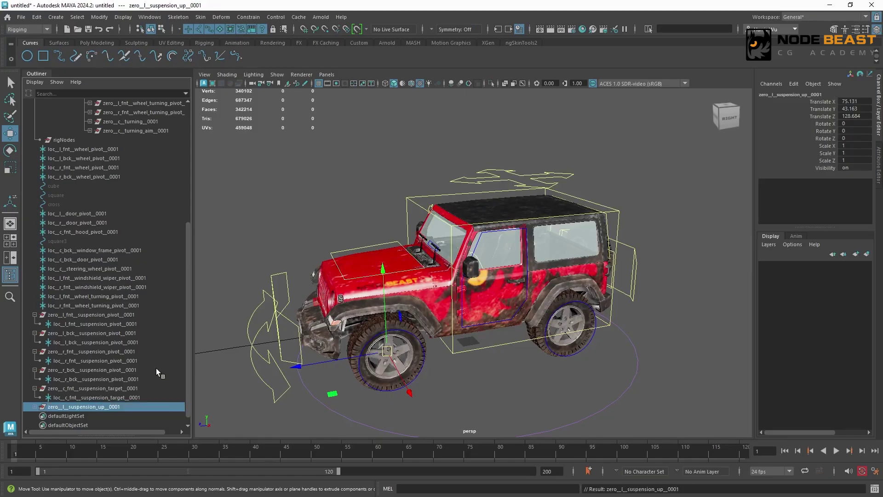
- Rename the locator inside zero__l__suspension_up__0001 as loc__l__suspension_up__0001
click(35, 407)
double_click(76, 416)
drag(82, 416, 68, 416)
text(l__suspension_target__0001)
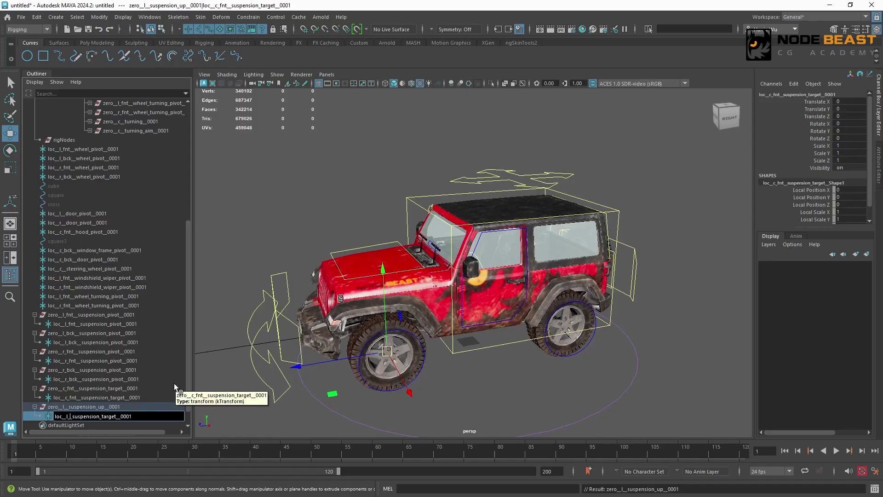
key(BackSpace)
key(BackSpace)
key(BackSpace)
key(BackSpace)
key(BackSpace)
key(BackSpace)
key(BackSpace)
text(up_)
key(Return)
- Snap zero__c_fnt__suspension_target__0001 to the front control ctrl__c_front__0001 with Match Transformations
click(121, 388)
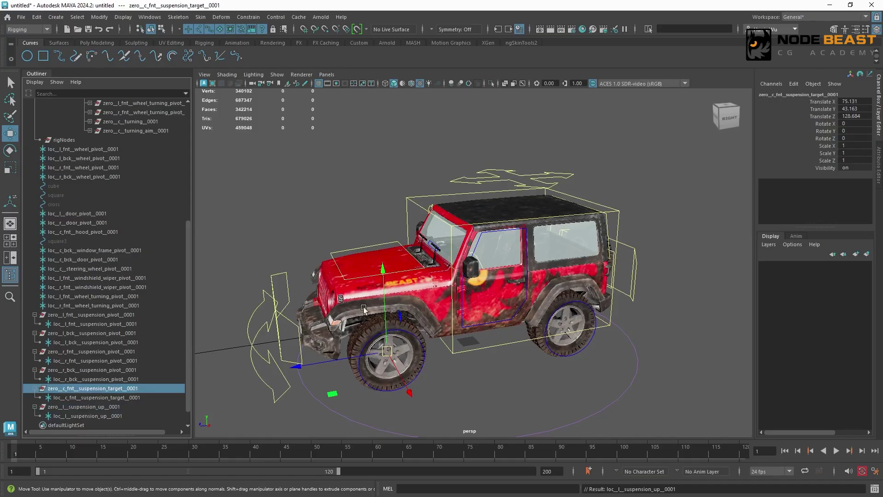
click(278, 319)
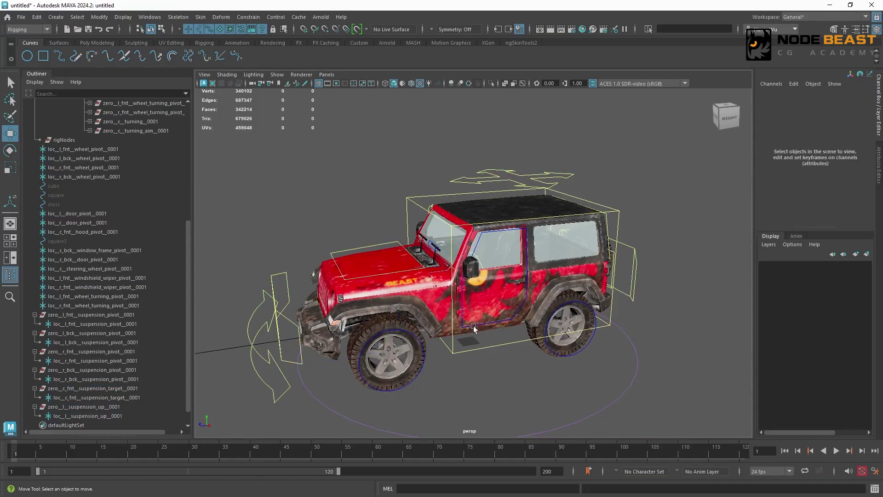
click(282, 275)
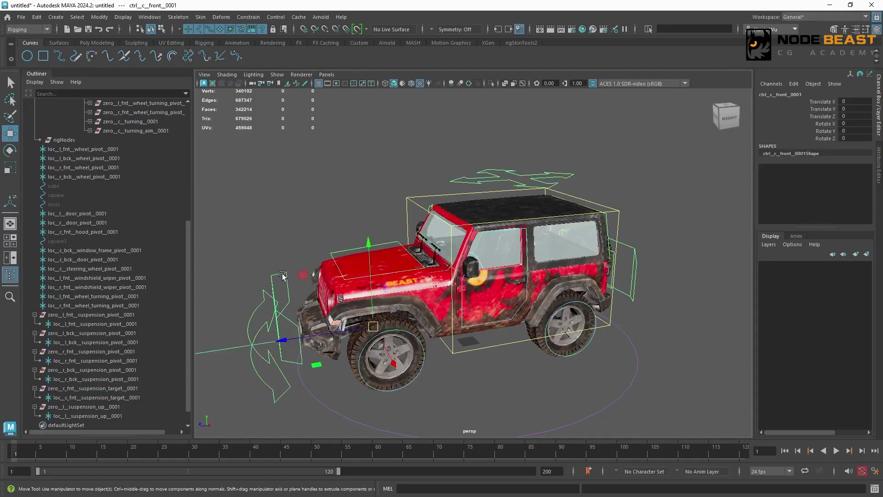
click(99, 388)
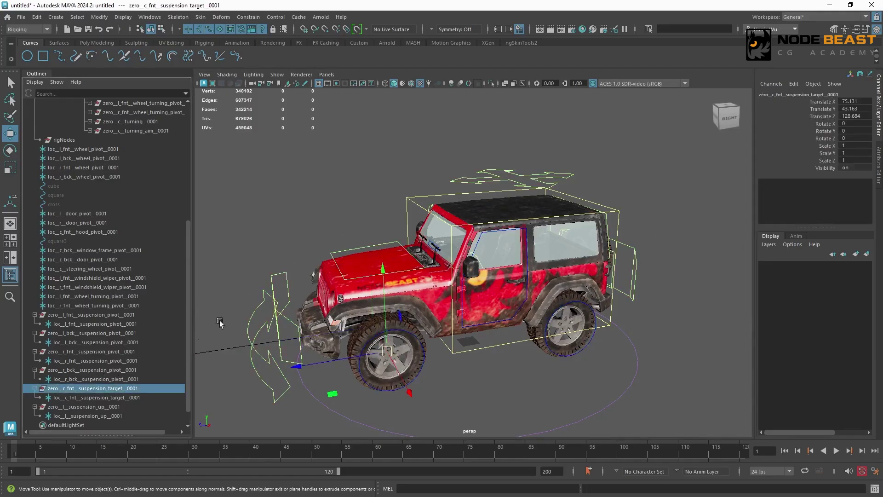
shift+click(278, 275)
click(101, 17)
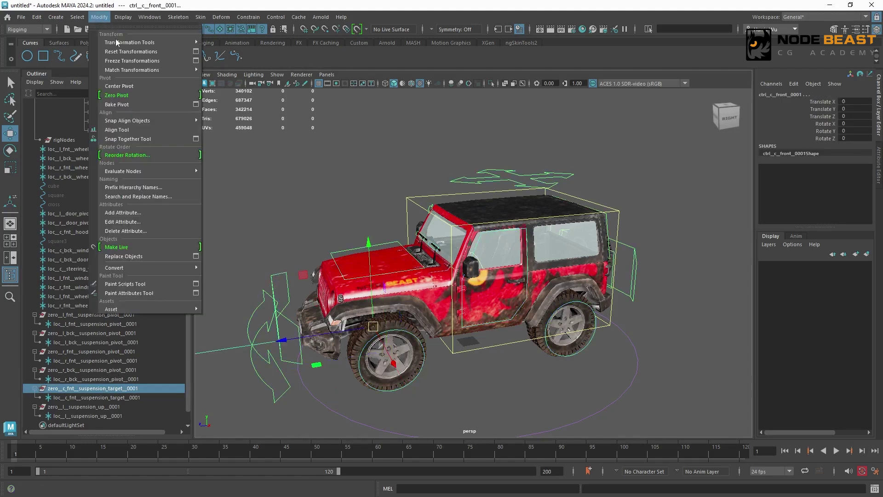
mouse_move(147, 69)
click(232, 81)
- Center zero__l__suspension_up__0001 between the front-left and back-left suspension pivot locators using a temporary point constraint, deleting the constraint once placed
click(138, 407)
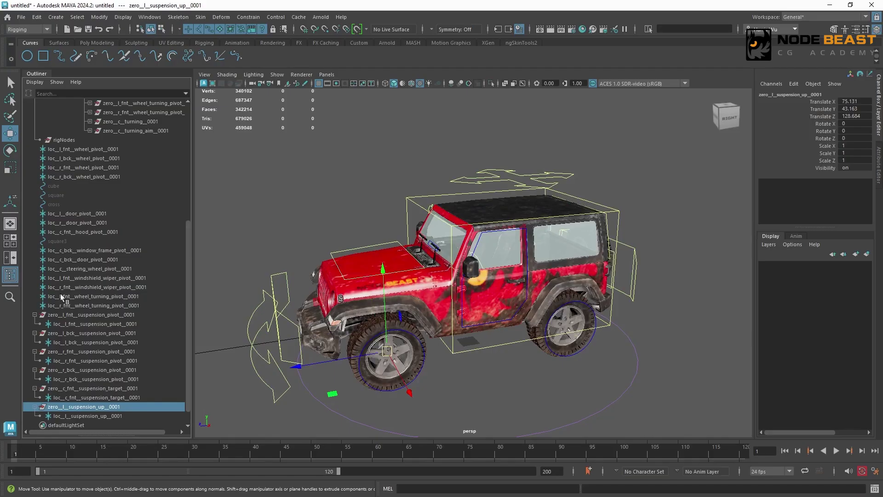
click(76, 323)
ctrl+click(95, 342)
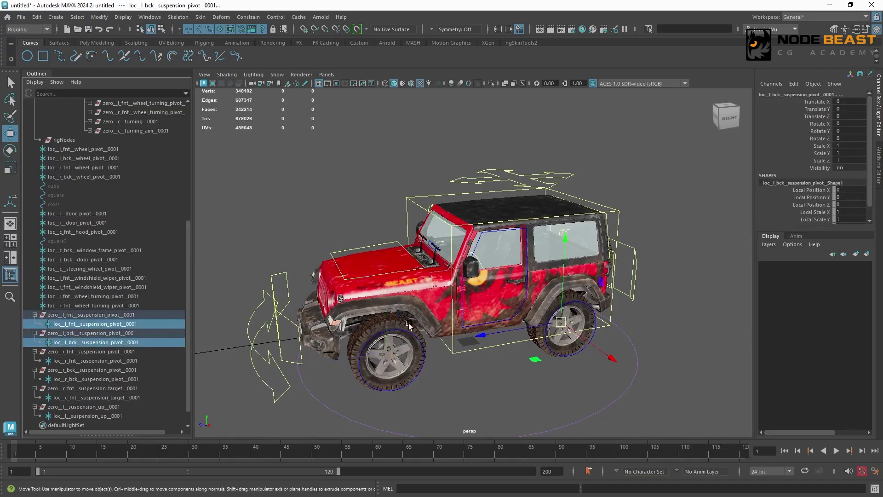
ctrl+click(88, 407)
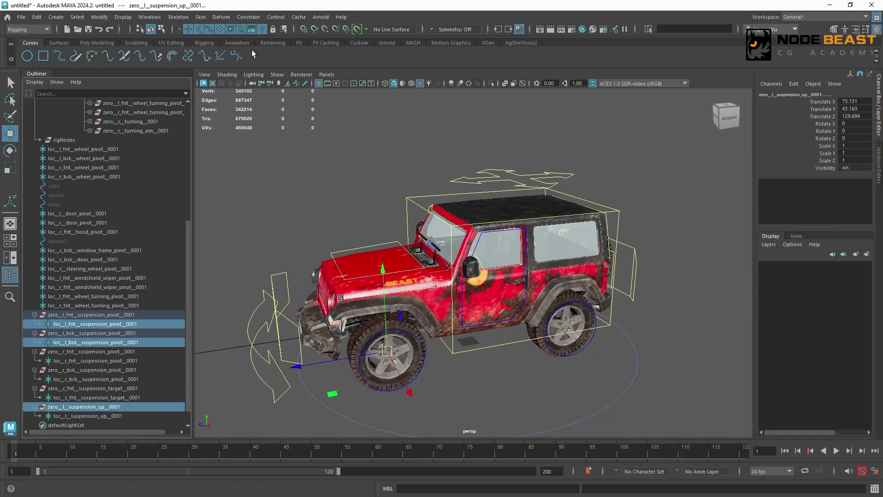
click(248, 17)
click(269, 52)
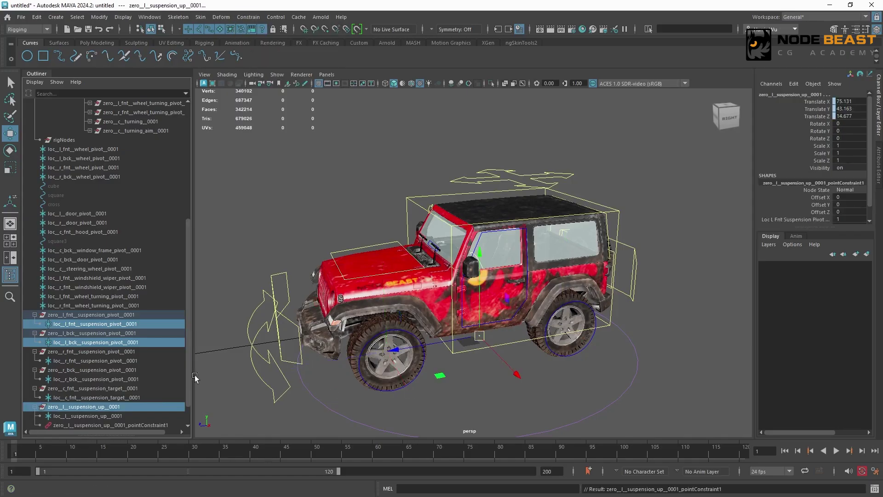
click(76, 423)
key(Delete)
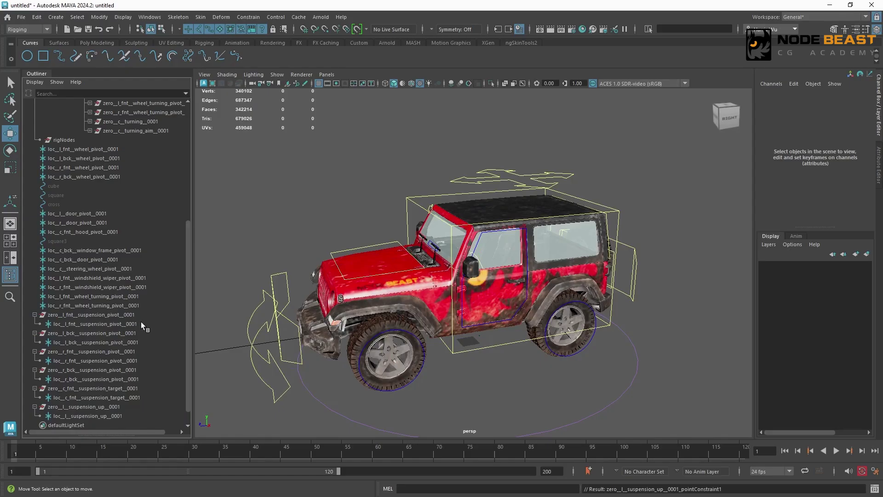
- Point-constrain loc__c_fnt__suspension_target__0001 to the left and right front suspension pivot locators
click(141, 323)
ctrl+click(117, 361)
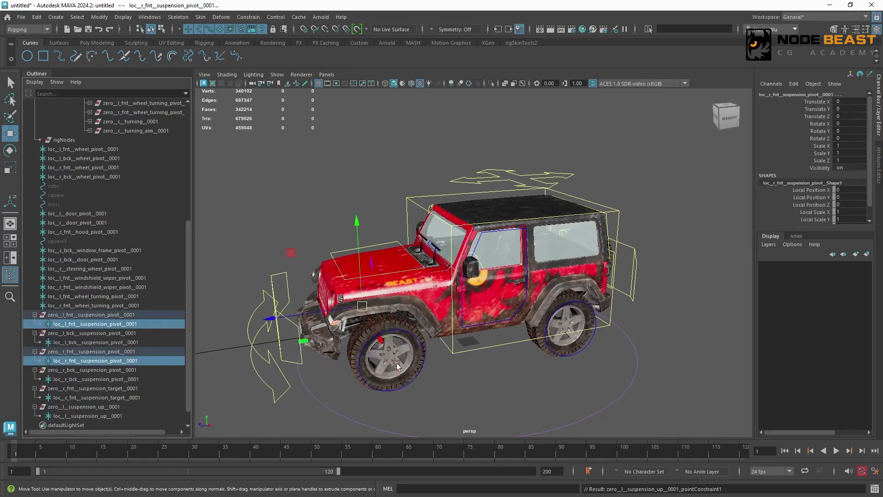
ctrl+click(118, 397)
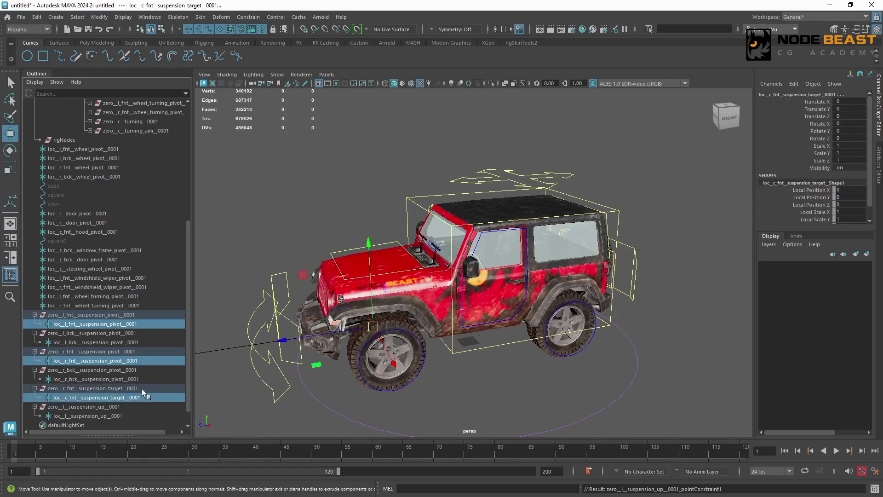
click(248, 16)
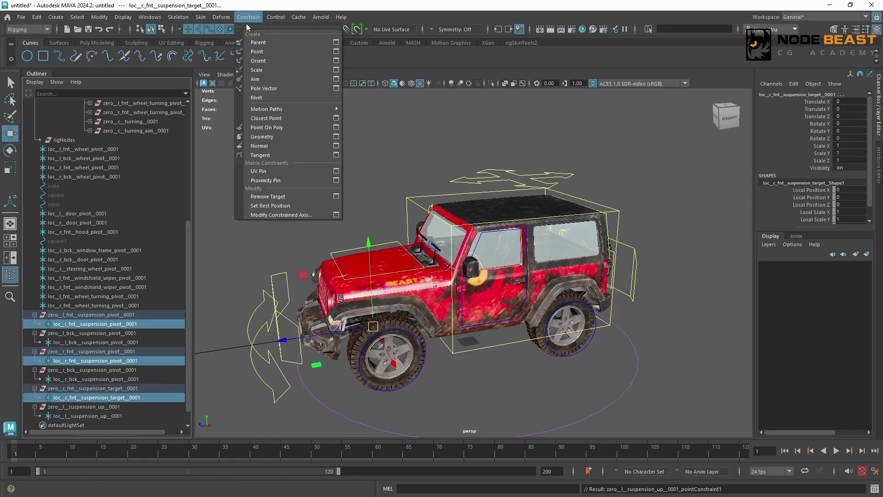
click(264, 51)
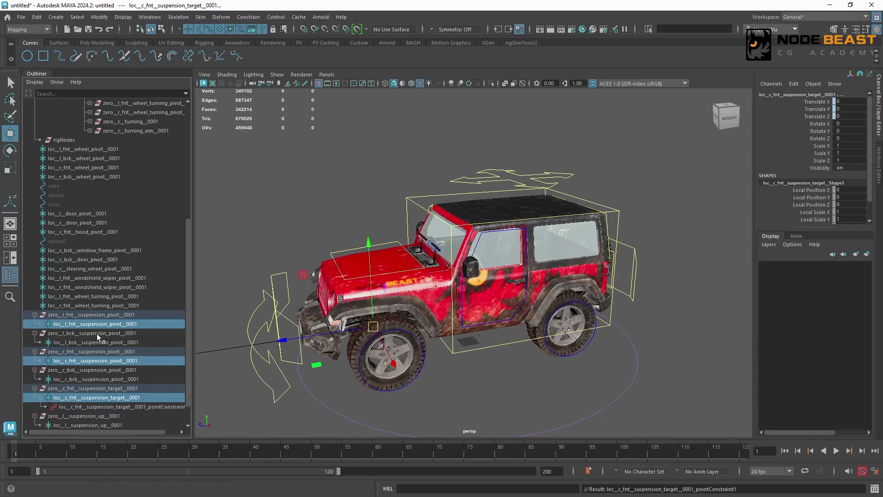
- Point-constrain loc__l__suspension_up__0001 to the front-left and back-left suspension pivot locators
click(97, 324)
ctrl+click(109, 343)
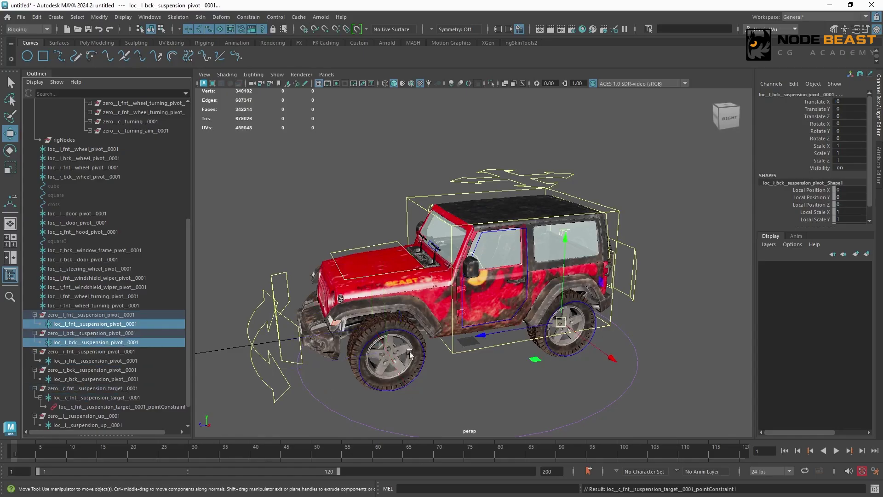
scroll(189, 391, down, 2)
scroll(188, 391, down, 1)
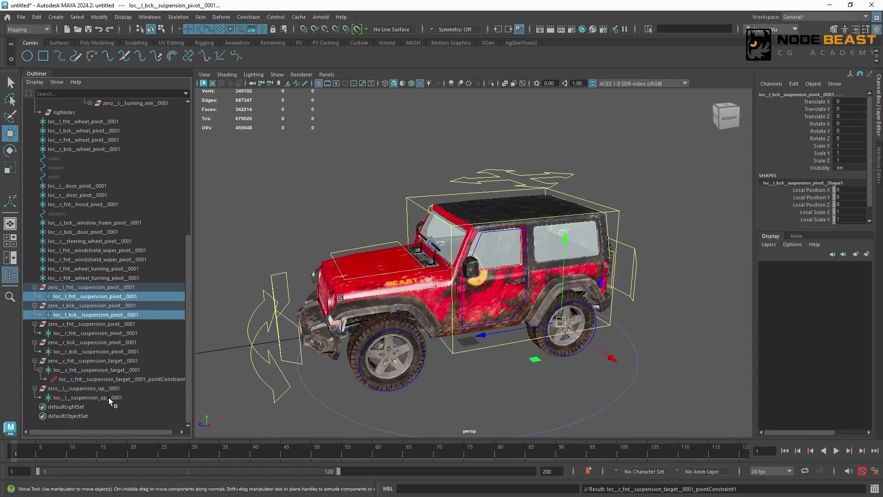
ctrl+click(108, 397)
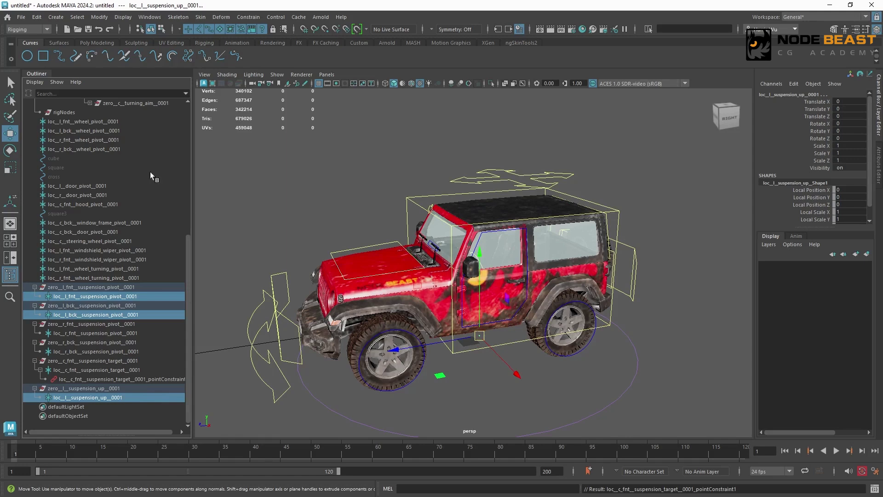
click(221, 18)
mouse_move(247, 18)
click(263, 51)
- Copy the up locator's name and set up an aim constraint from the front suspension target locator to driven__c__suspension__0001 with aim vector 0, 0, 1
double_click(109, 397)
key(ctrl+c)
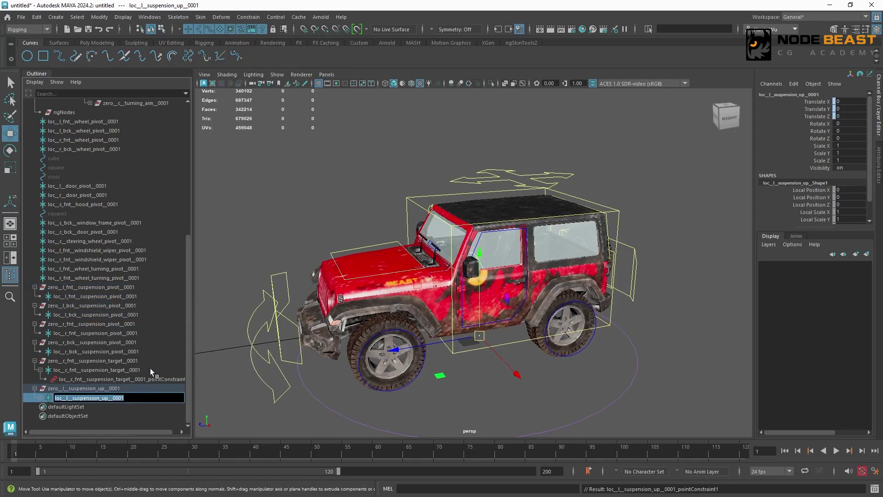
click(135, 370)
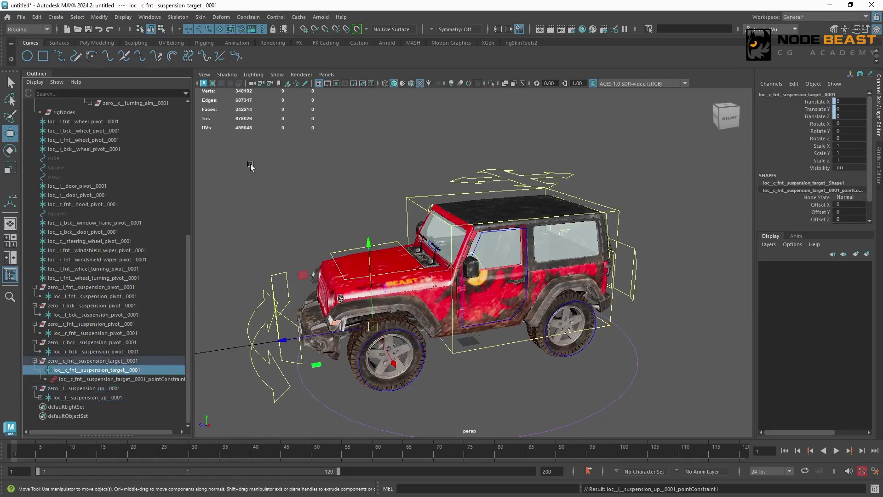
drag(188, 239, 202, 136)
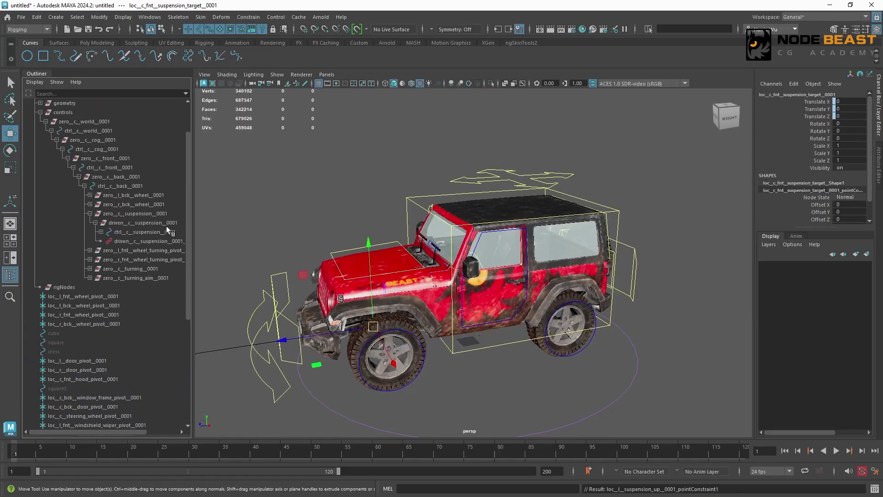
drag(167, 225, 282, 208)
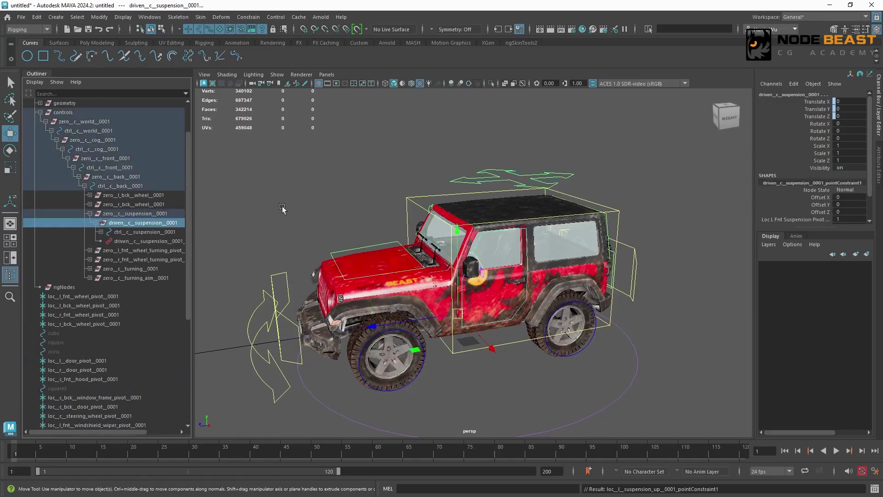
click(249, 17)
click(336, 79)
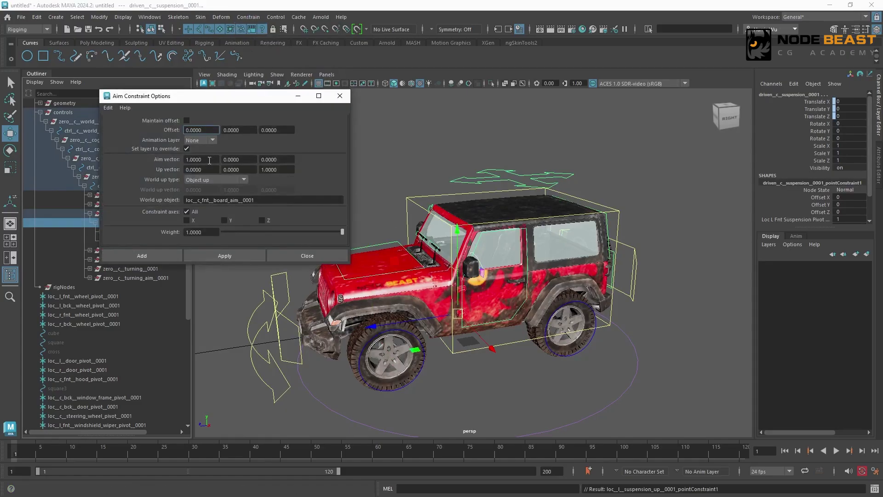
click(281, 160)
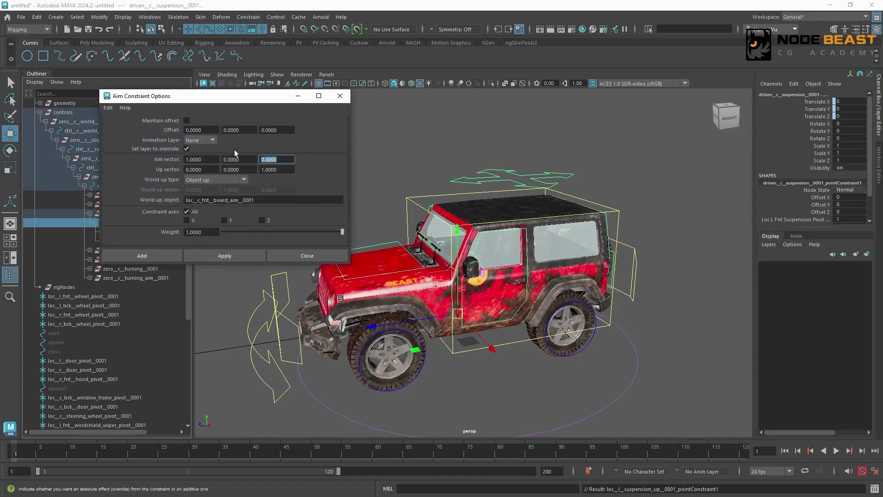
text(1)
click(201, 160)
text(0)
- Set the up vector to 1, 0, 0 and the world up object to loc__l__suspension_up__0001, and apply the aim constraint
click(246, 168)
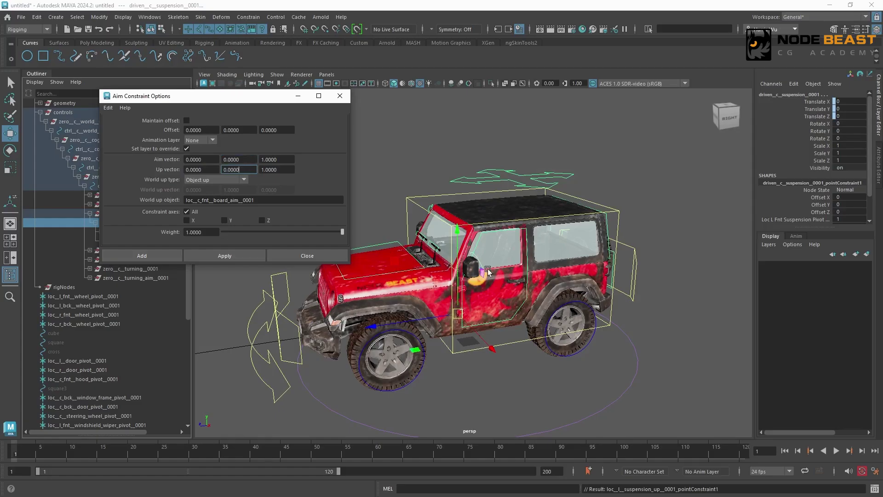
click(195, 169)
click(276, 169)
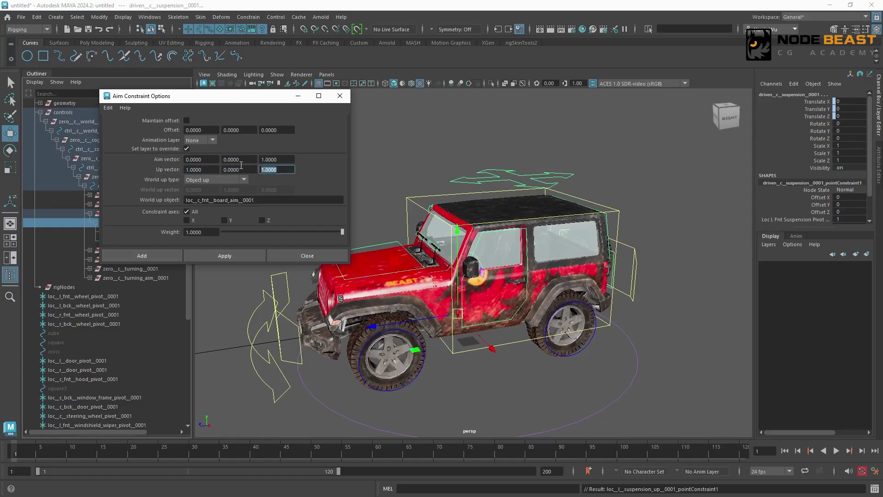
text(0)
click(240, 169)
double_click(262, 199)
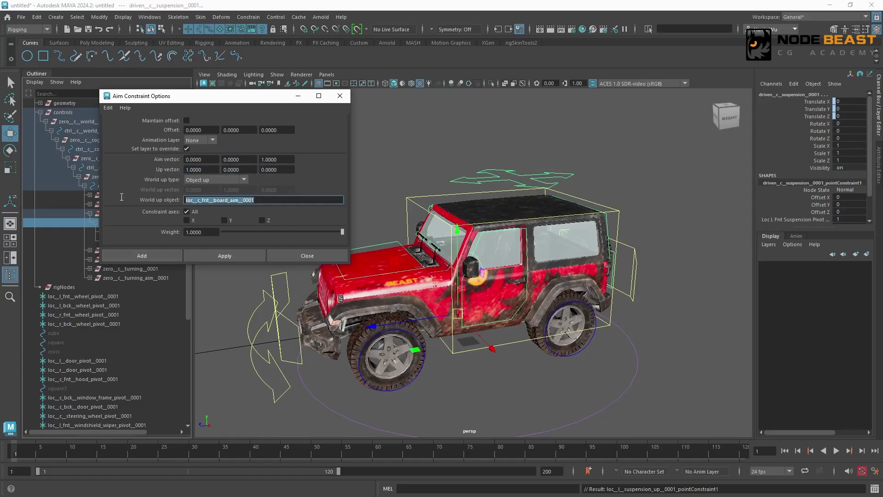
key(ctrl+v)
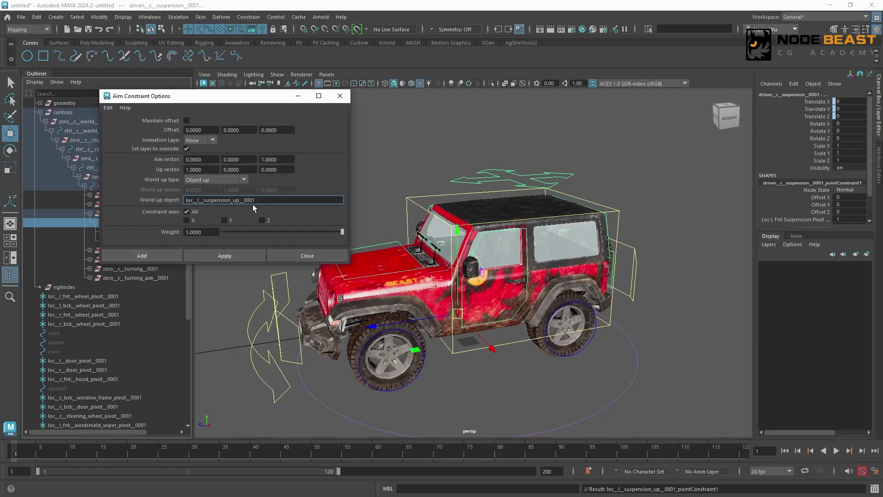
click(244, 255)
click(281, 255)
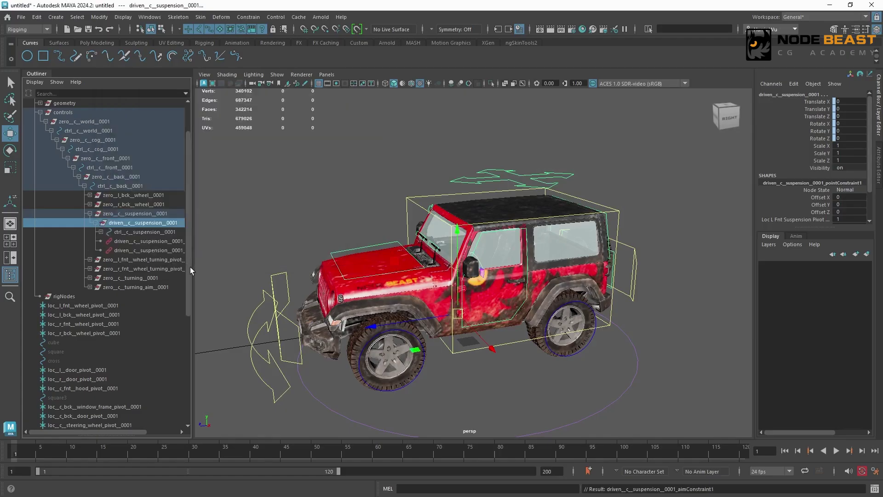
- Test the body tilt by raising the front-left pivot locator about 84 units, then both left pivots about 48 units, undoing each move
drag(189, 299, 193, 404)
click(115, 297)
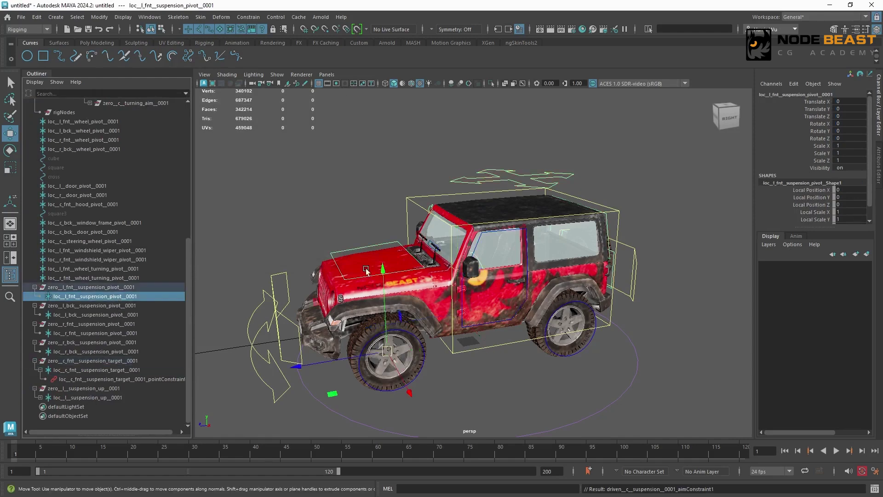
drag(383, 271, 412, 223)
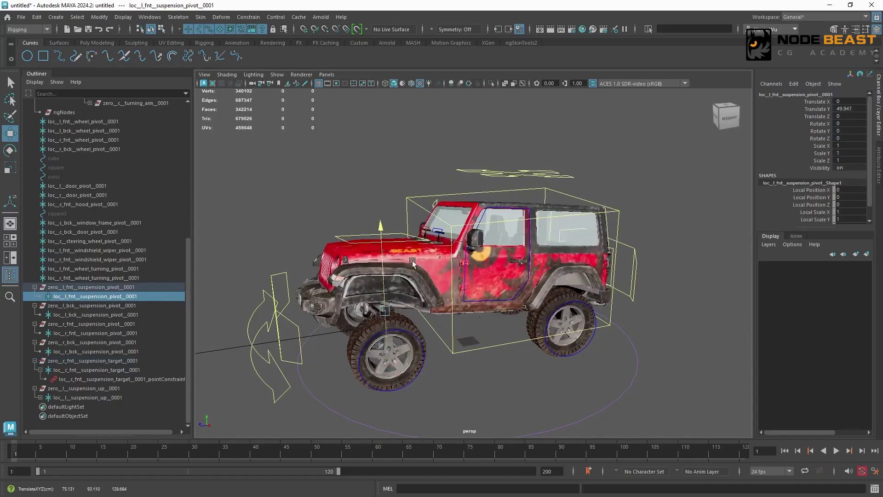
key(ctrl+z)
ctrl+click(173, 315)
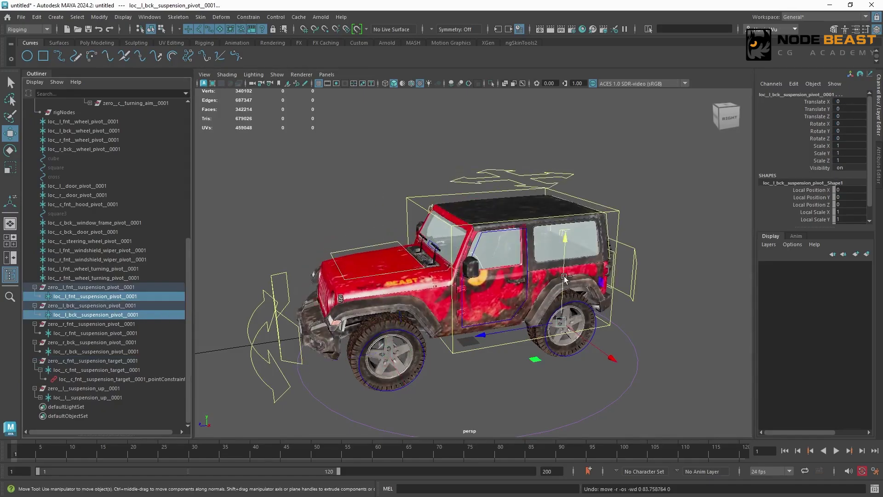
drag(559, 285, 553, 242)
key(ctrl+z)
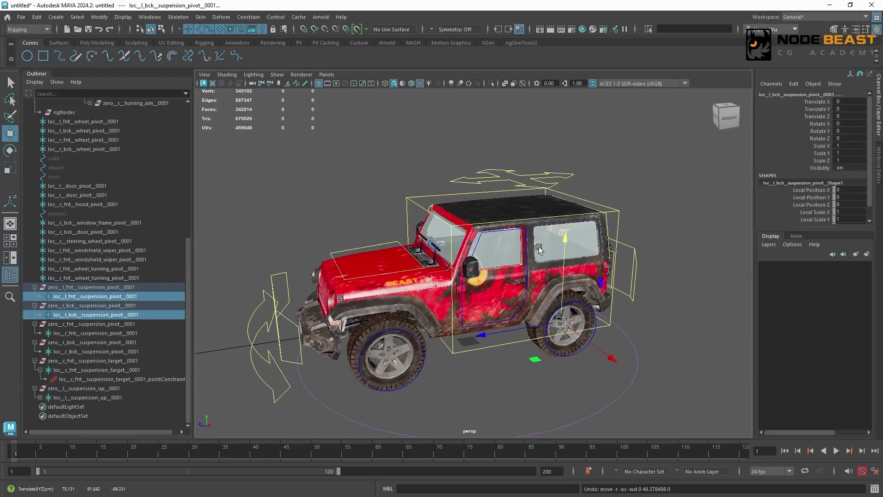
- Collapse the four suspension pivot groups and the suspension target and up groups in the Outliner
click(35, 287)
click(35, 305)
click(35, 324)
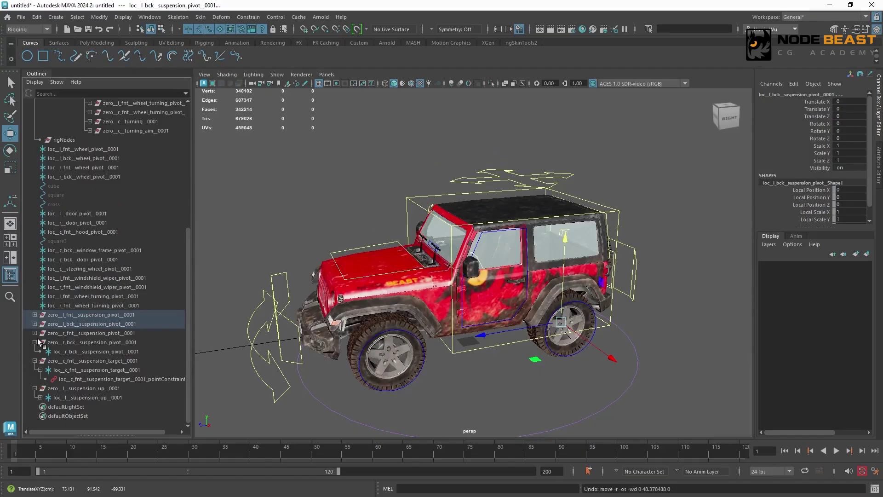
click(35, 342)
click(35, 361)
drag(101, 342, 37, 390)
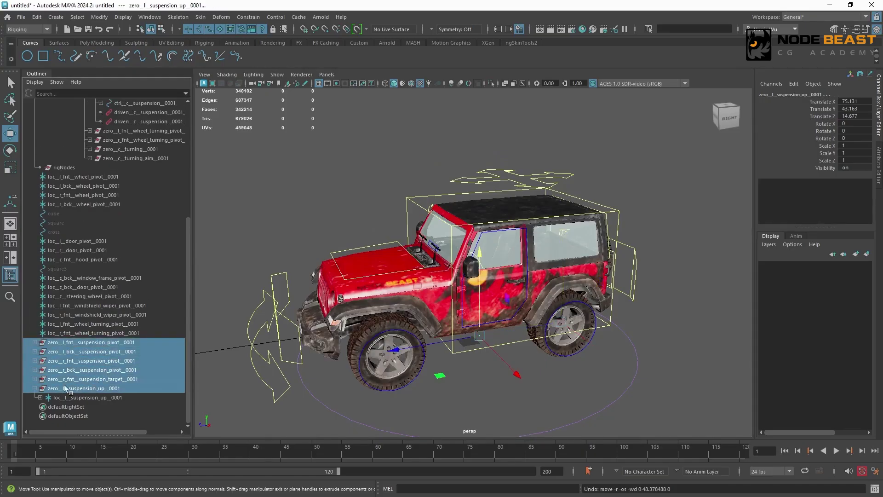
click(35, 388)
- Parent the six suspension pivot, target and up zero groups under ctrl__c_back__0001
click(536, 185)
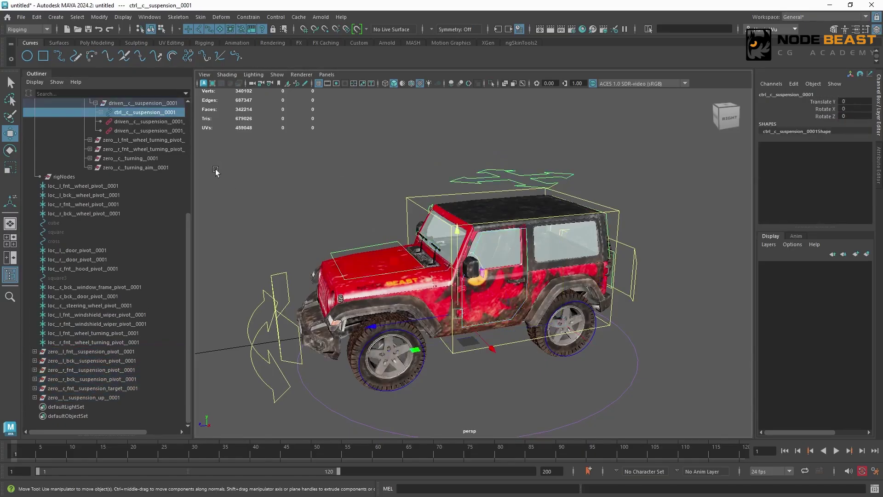
drag(186, 222, 201, 141)
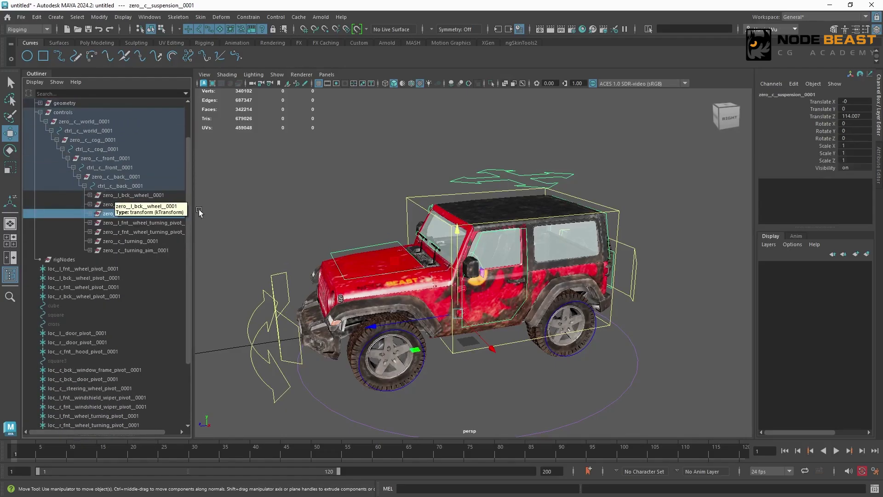
click(117, 185)
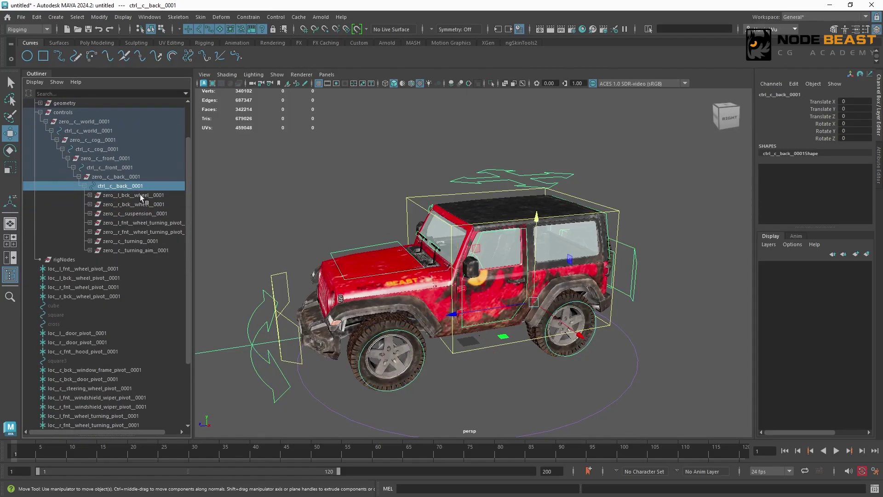
scroll(188, 216, down, 3)
drag(82, 353, 81, 391)
scroll(189, 292, up, 5)
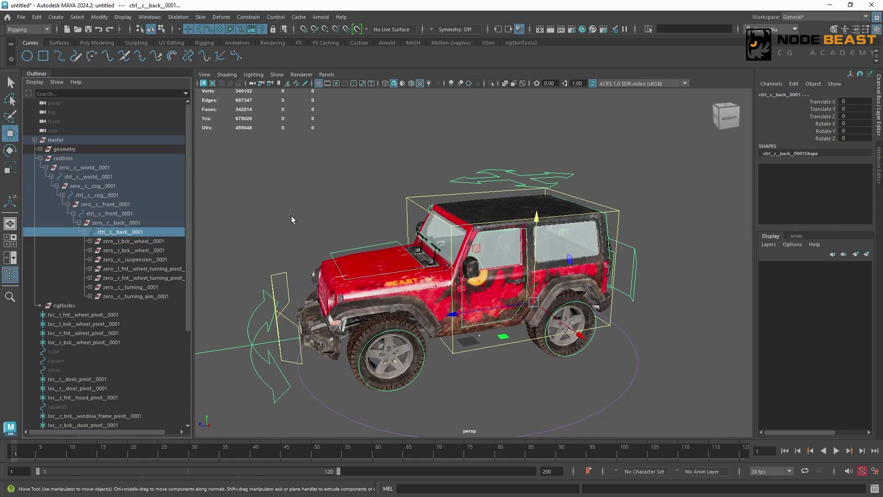
key(p)
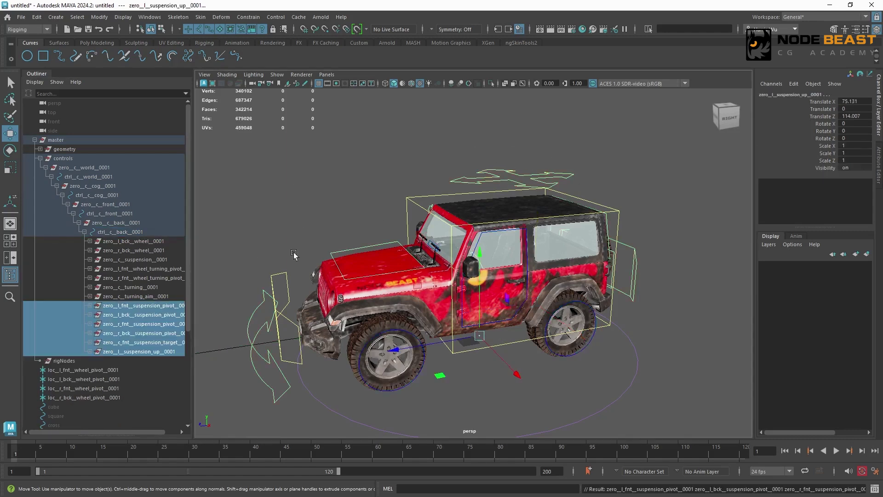
- Test the parented setup by raising loc__l_fnt__suspension_pivot__0001, and undo the move
click(90, 305)
click(112, 315)
drag(383, 289, 399, 205)
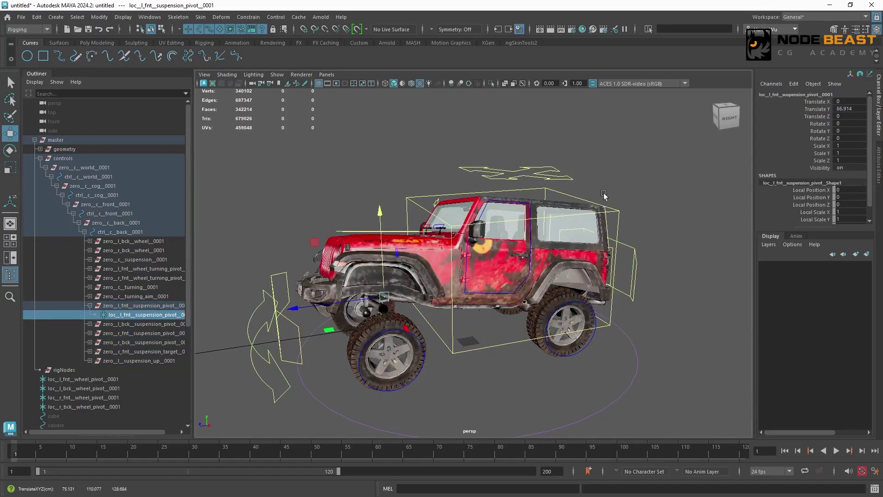
key(ctrl+z)
- Test the suspension with ctrl__c_back__0001 rotated by raising the front-left pivot locator about 9 units, and undo the move and rotation
drag(635, 247, 645, 265)
key(e)
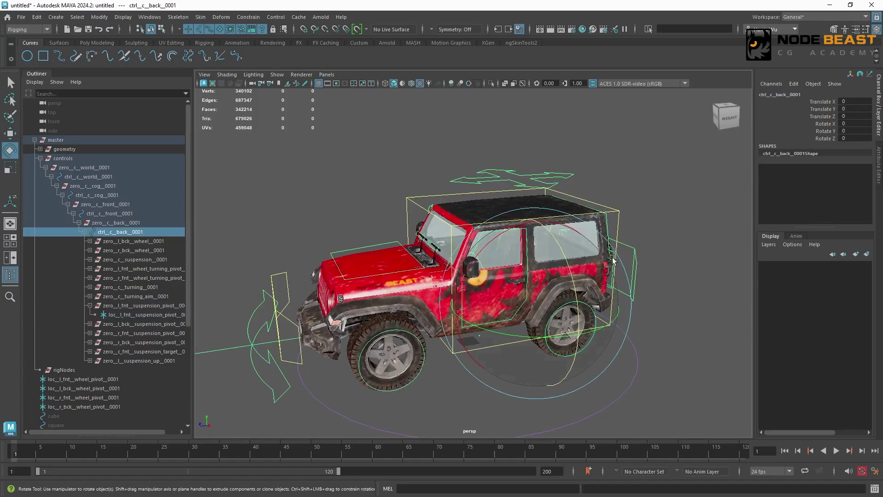
drag(485, 328, 537, 337)
click(137, 315)
key(w)
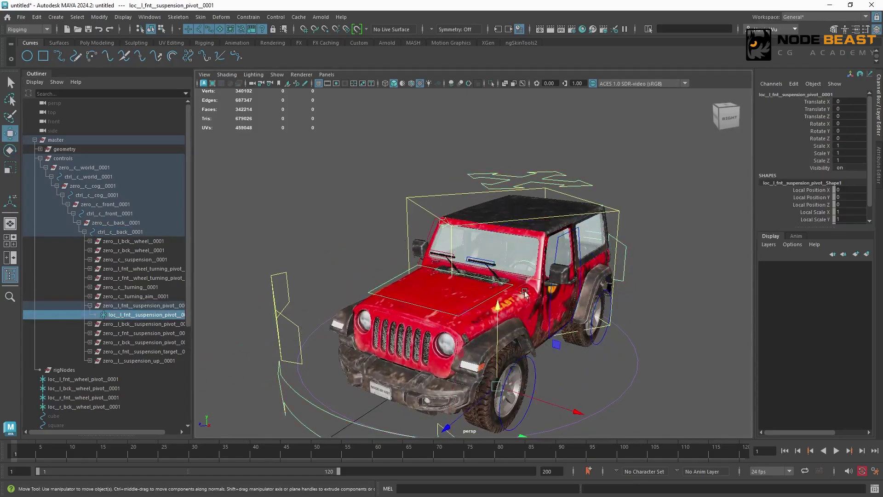
drag(498, 358, 495, 335)
key(ctrl+z)
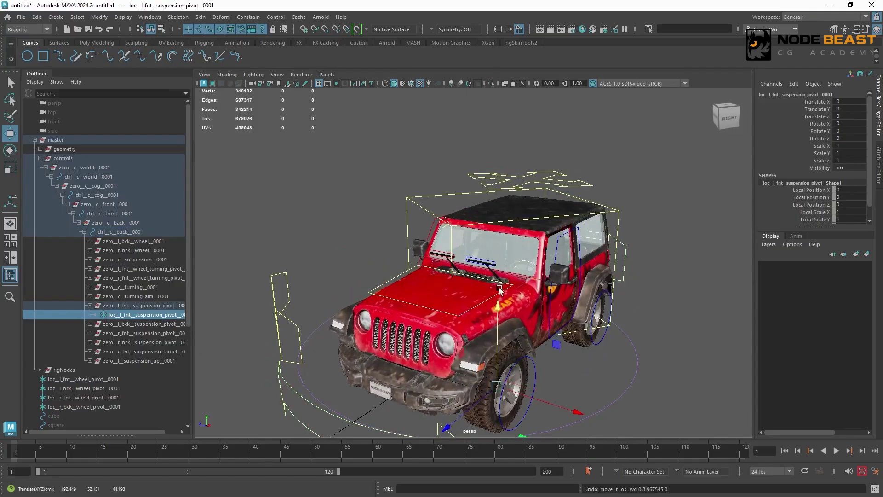
key(ctrl+z)
key(ctrl+z)
key(ctrl+z)
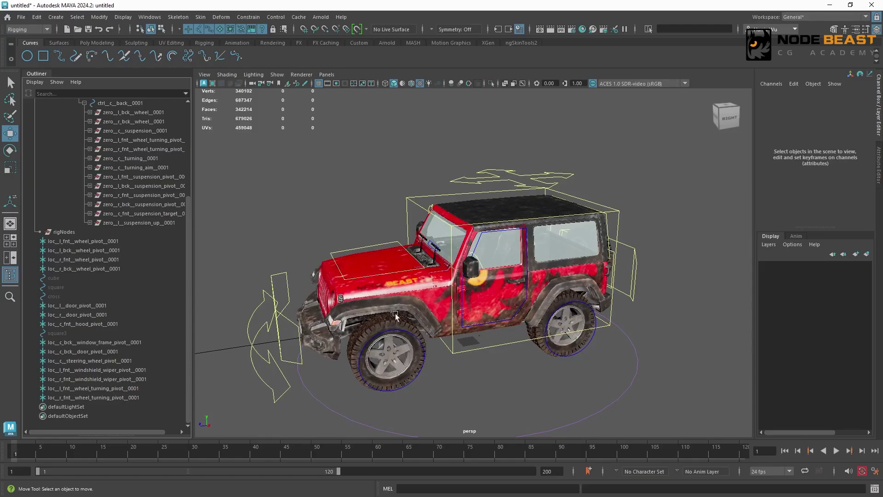
- Turn off the master group's visibility to hide the whole jeep and its controls
scroll(62, 139, up, 5)
click(55, 140)
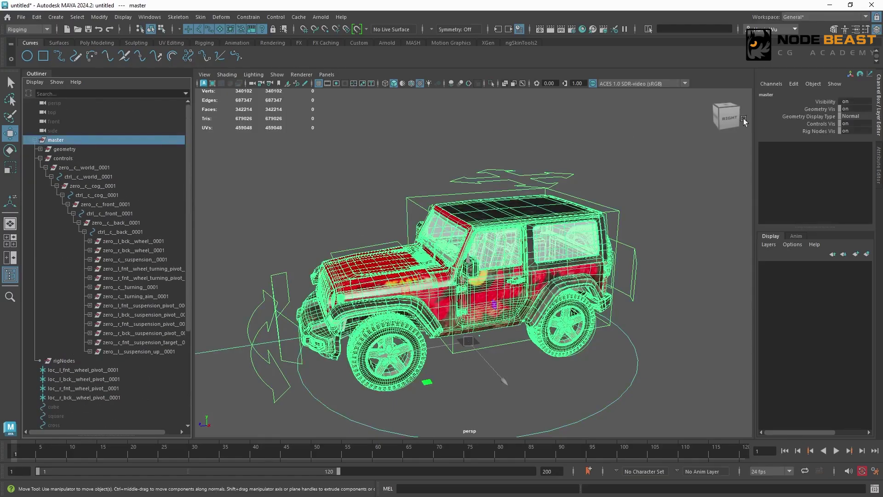
click(825, 102)
middle_drag(570, 150, 528, 153)
click(445, 193)
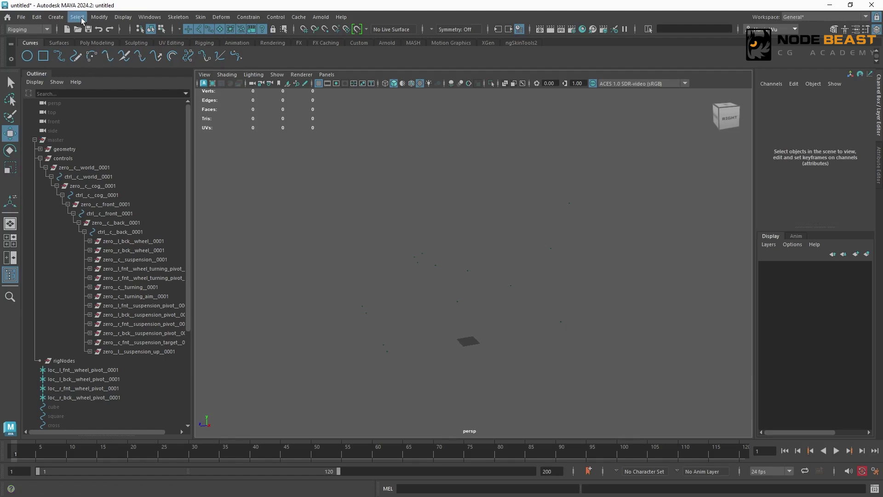
- Draw a closed vertical double-headed arrow centred on the origin in the side view with the linear CV Curve tool, snapped to the grid
click(56, 17)
mouse_move(107, 89)
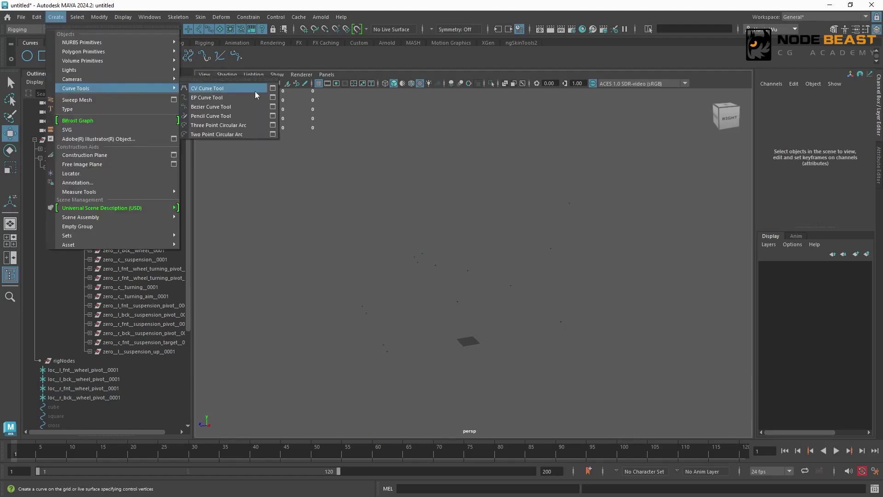
click(273, 88)
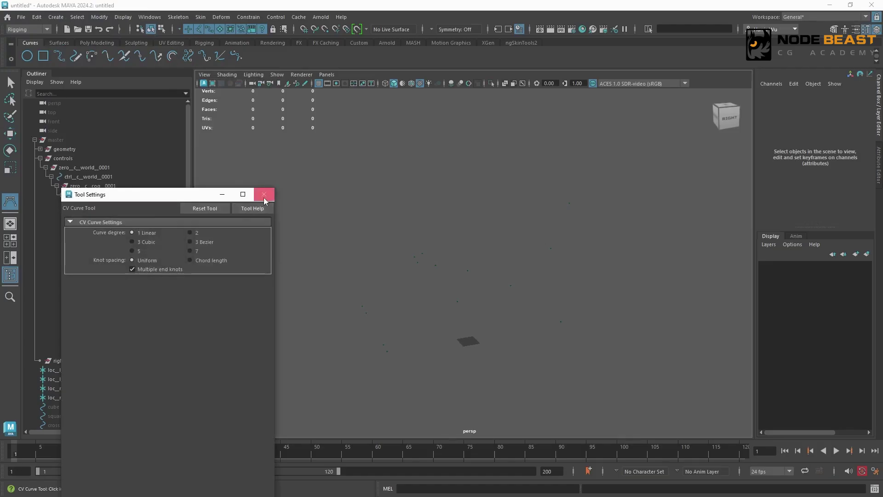
click(263, 194)
key(space)
drag(471, 285, 534, 285)
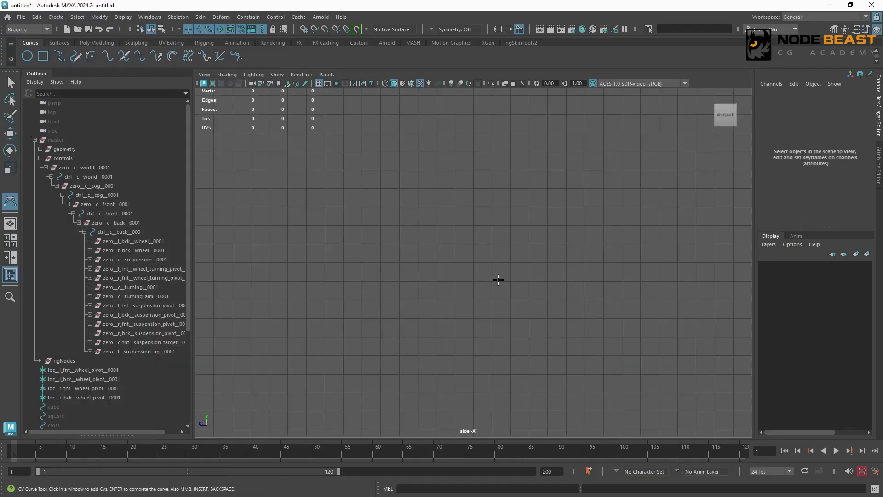
click(455, 262)
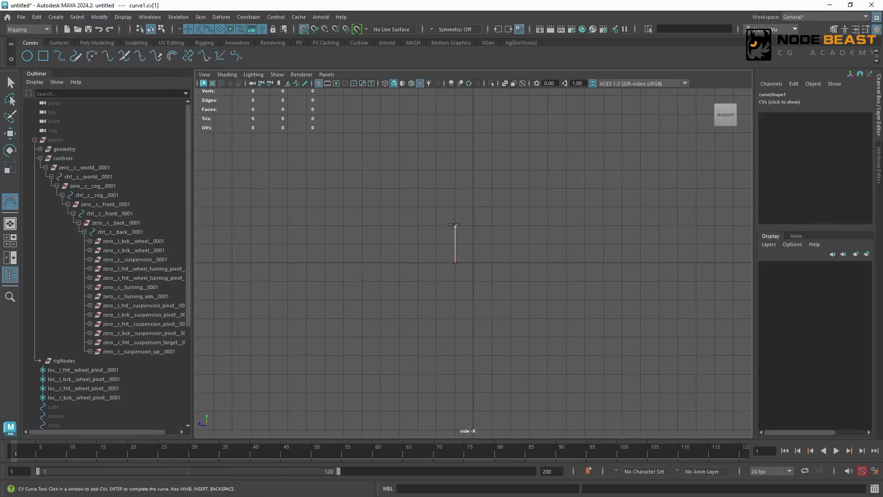
click(436, 226)
click(473, 189)
click(510, 226)
click(492, 226)
click(492, 262)
click(492, 299)
click(474, 337)
click(436, 299)
click(455, 299)
click(455, 262)
key(w)
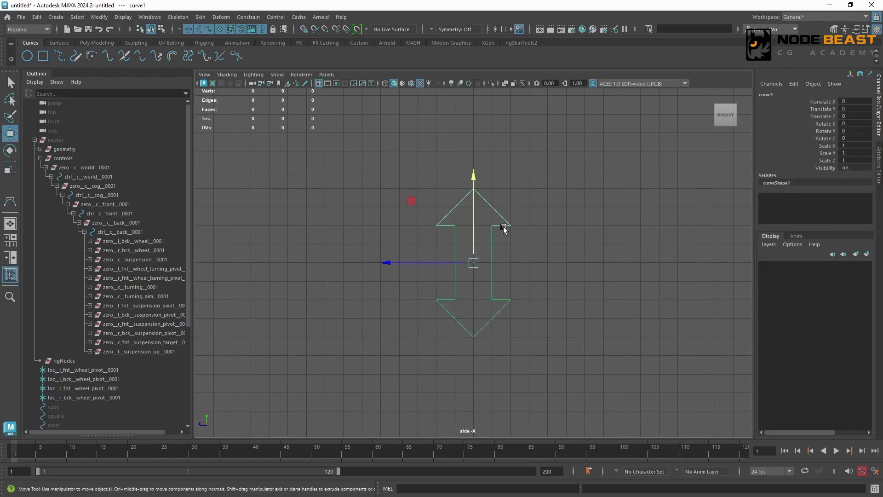
- Return to the perspective view and turn the master group's visibility back on
key(space)
click(506, 225)
drag(506, 226, 506, 201)
click(100, 140)
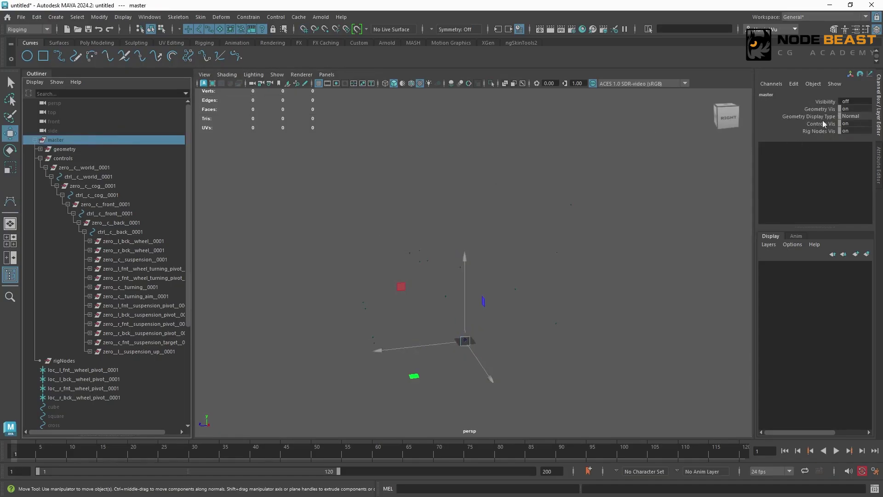
click(851, 101)
text(1)
key(Return)
- Rename the new arrow curve ctrl__l_fnt__shock__0001
scroll(97, 399, down, 5)
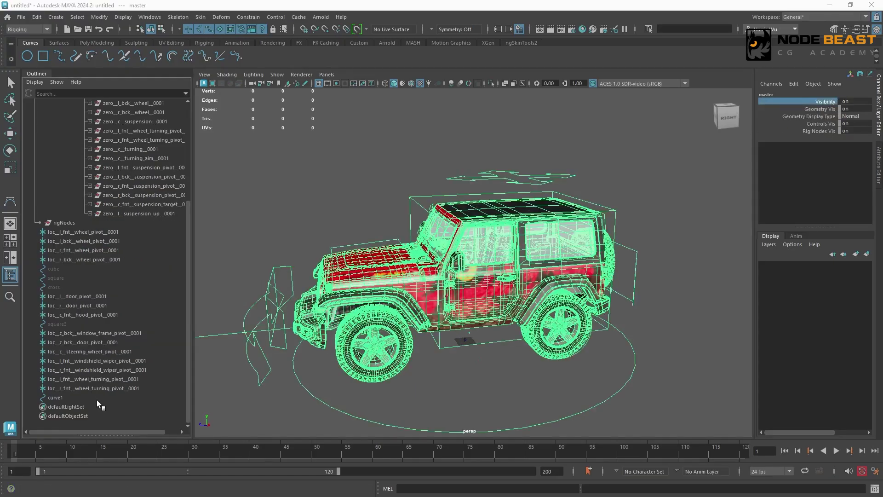
double_click(96, 398)
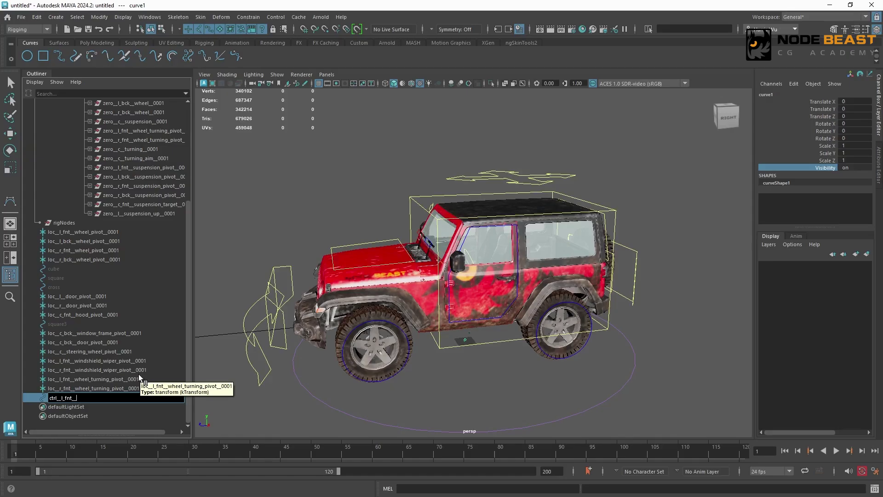
text(ctrl__l_fnt__shock__0001)
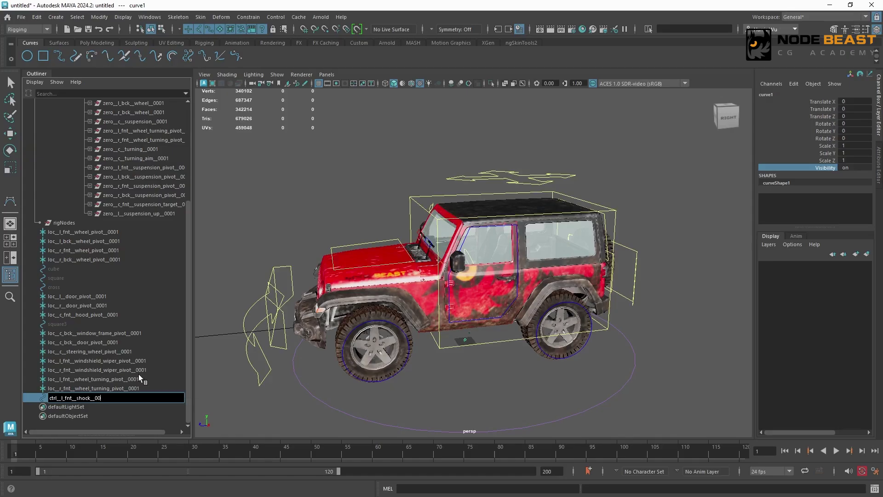
key(Return)
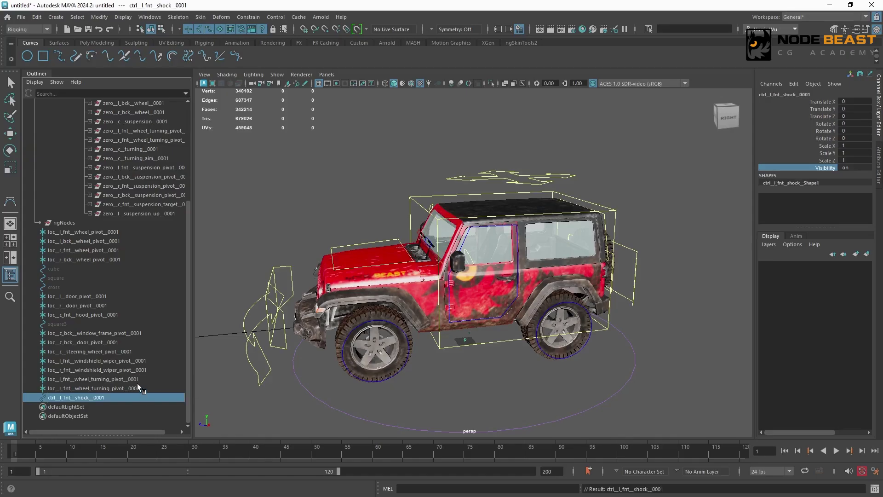
- Group ctrl__l_fnt__shock__0001 and name the new parent group zero__l_fnt__shock__0001
key(ctrl+g)
double_click(78, 407)
key(ctrl+c)
double_click(72, 397)
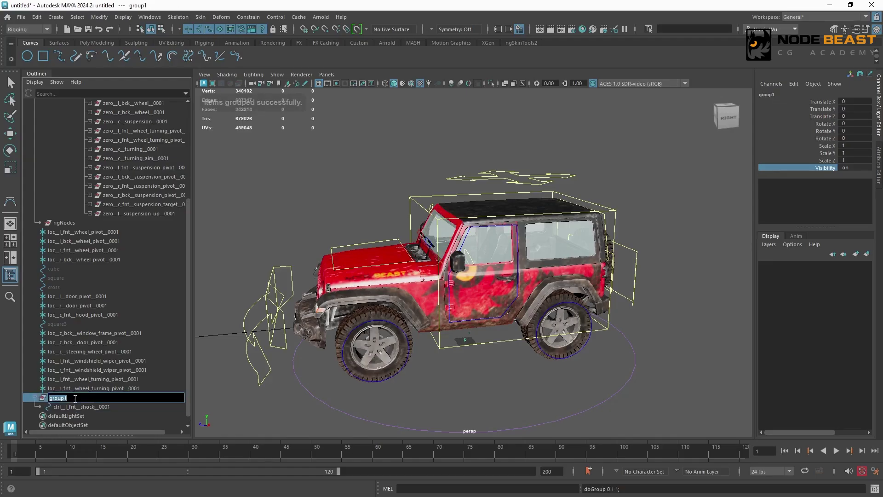
key(ctrl+v)
click(57, 398)
key(BackSpace)
key(BackSpace)
key(BackSpace)
key(BackSpace)
text(zero)
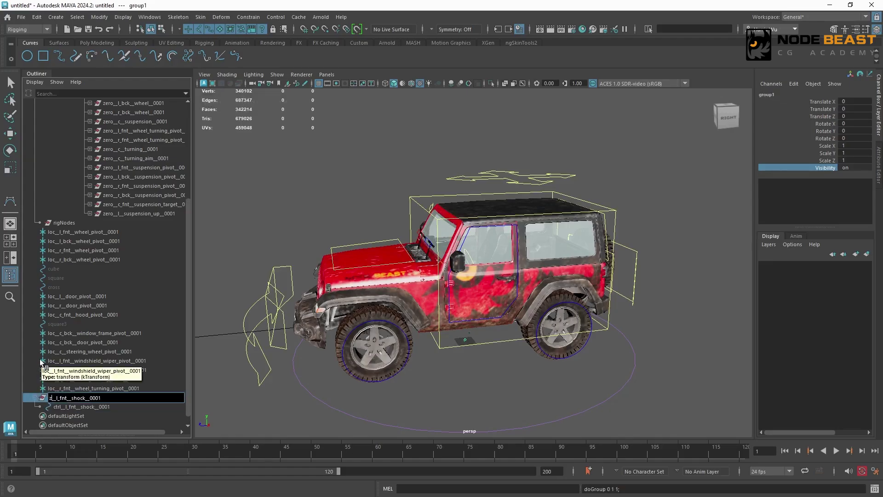
key(Return)
- Examine loc__l_fnt__suspension_pivot__0001 under its zero group alongside the front-left shock control
alt+drag(486, 354, 437, 288)
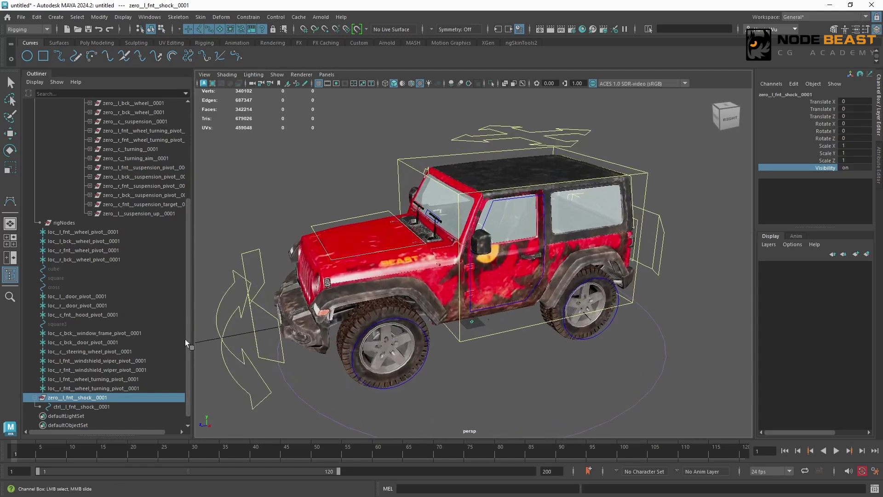
key(w)
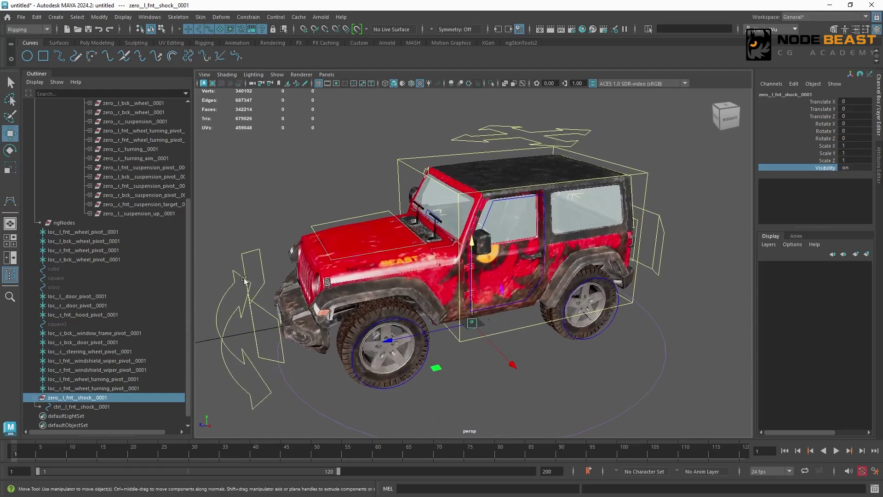
click(124, 406)
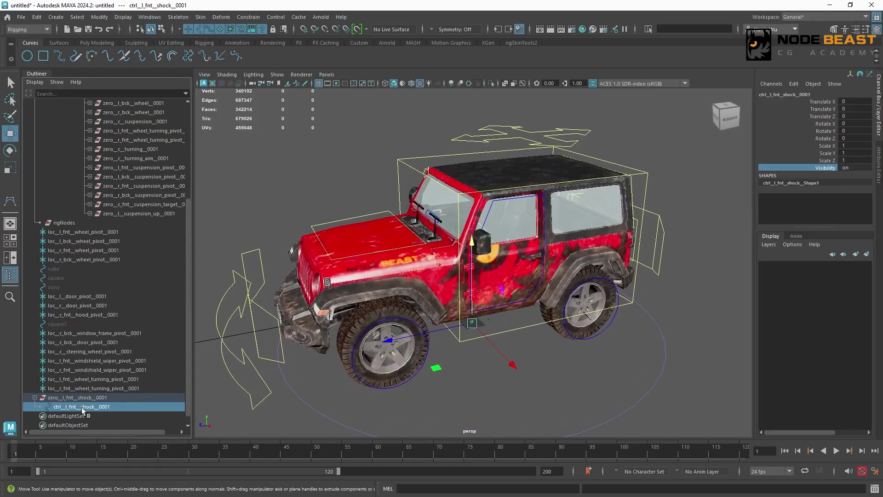
drag(189, 222, 190, 160)
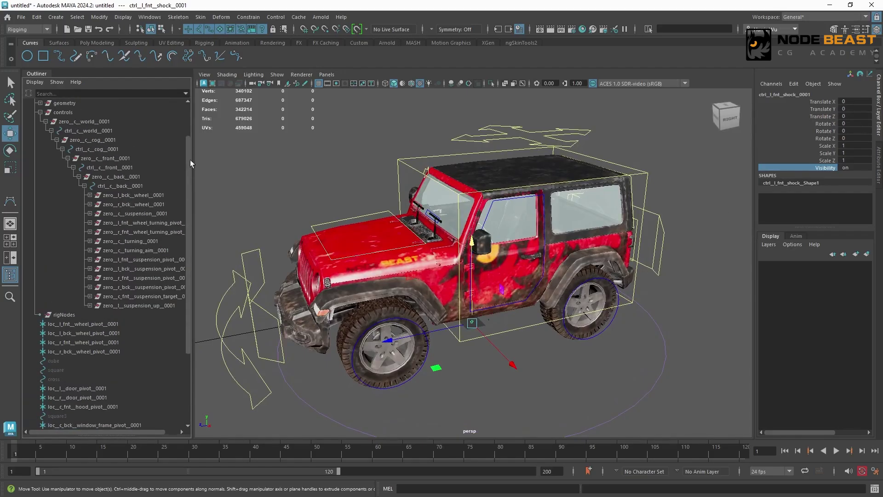
click(90, 260)
click(123, 269)
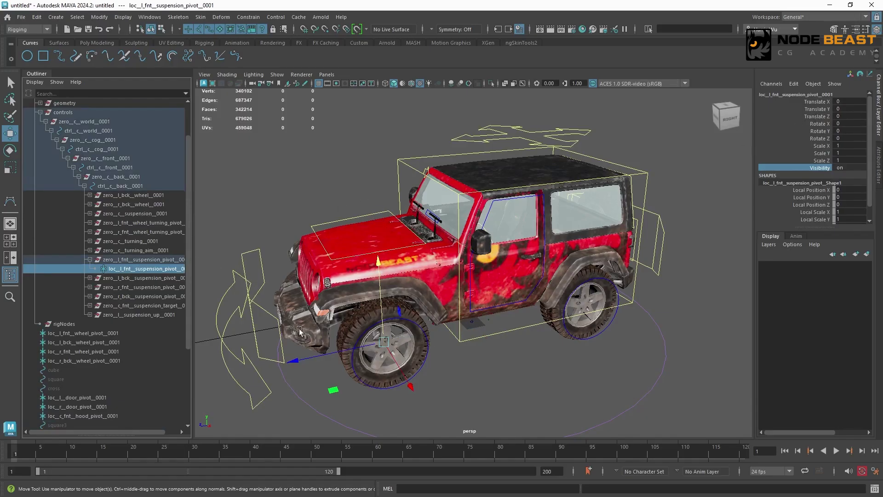
drag(189, 318, 172, 400)
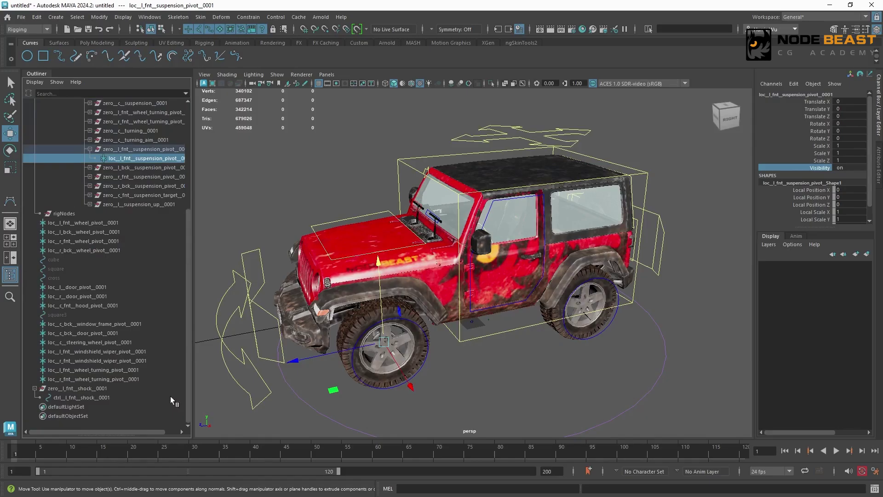
click(88, 398)
click(158, 167)
click(162, 159)
click(106, 397)
- Move zero__l_fnt__shock__0001 outward behind the front-left wheel and scale its arrow control uniformly to about 5.06
key(Up)
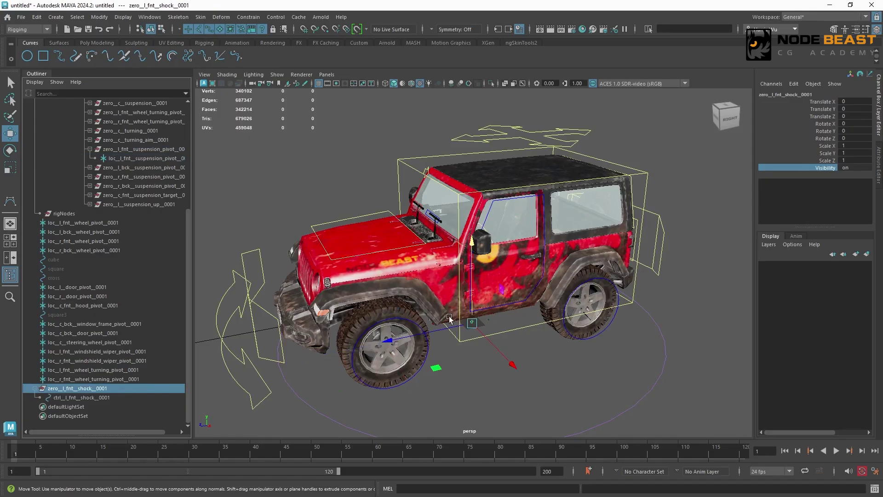
drag(444, 328, 464, 322)
click(92, 397)
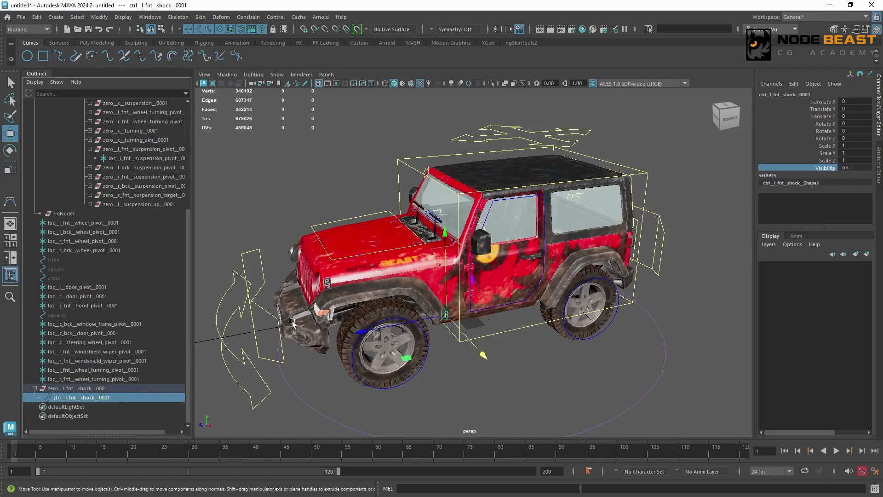
key(r)
drag(446, 314, 459, 315)
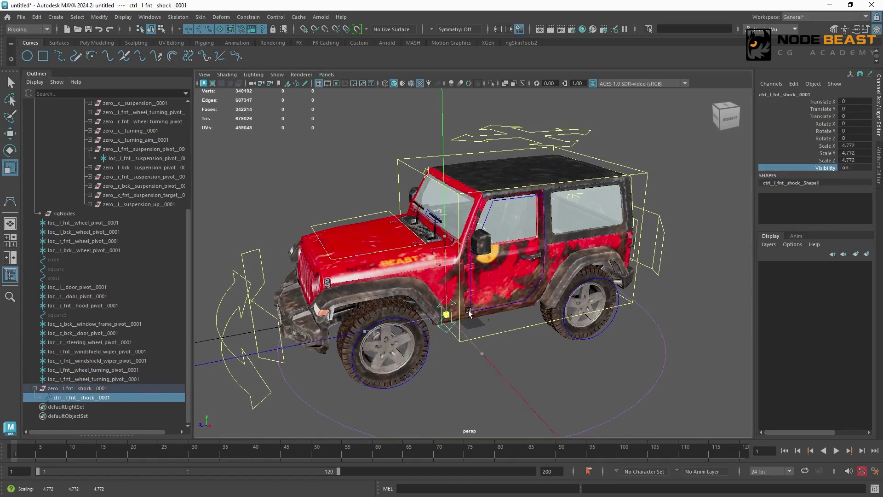
key(w)
- Fine-tune the position of zero__l_fnt__shock__0001 behind the front-left wheel to about X 99.9, Y 72.4, Z 75.3
key(Up)
alt+drag(535, 286, 460, 248)
scroll(460, 243, up, 3)
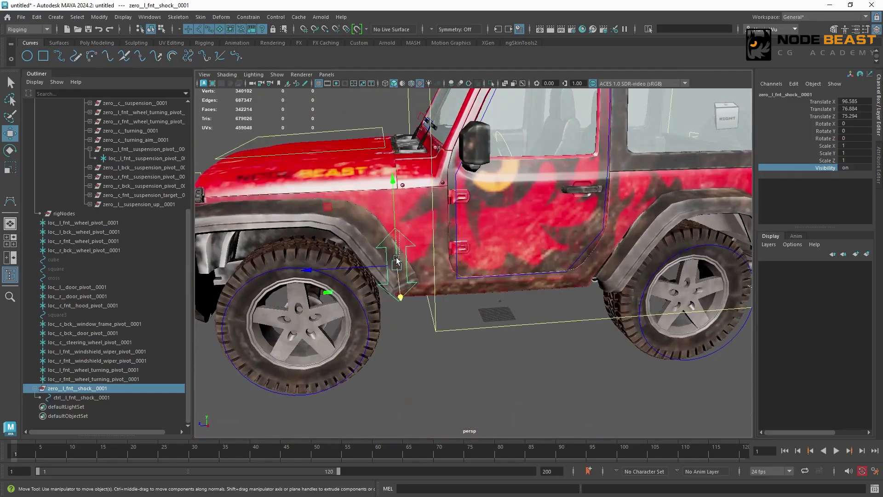
drag(396, 260, 396, 264)
alt+drag(459, 256, 465, 289)
click(465, 288)
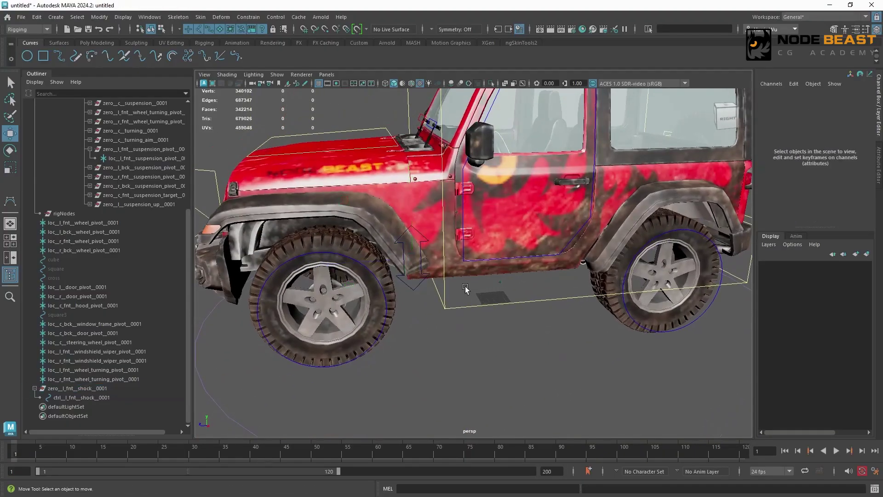
- Enable drawing overrides with an index colour on the shape of ctrl__l_fnt__shock__0001
click(420, 288)
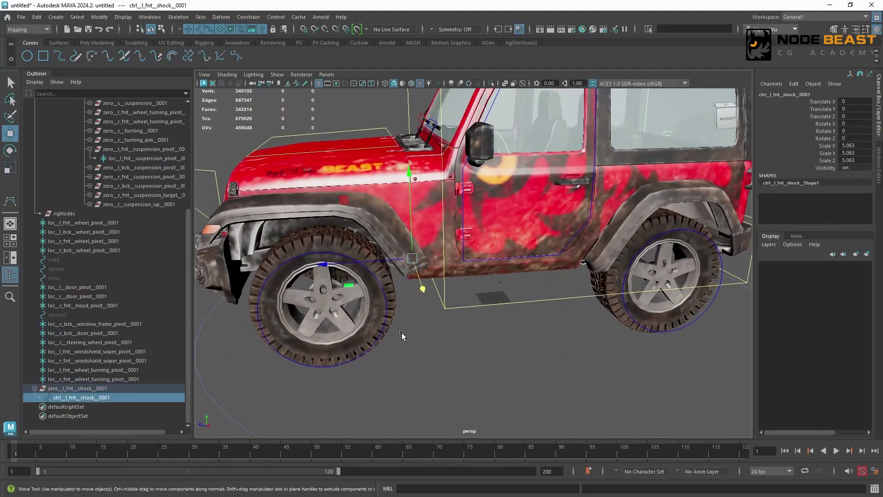
alt+drag(433, 350, 405, 350)
key(ctrl+a)
click(743, 226)
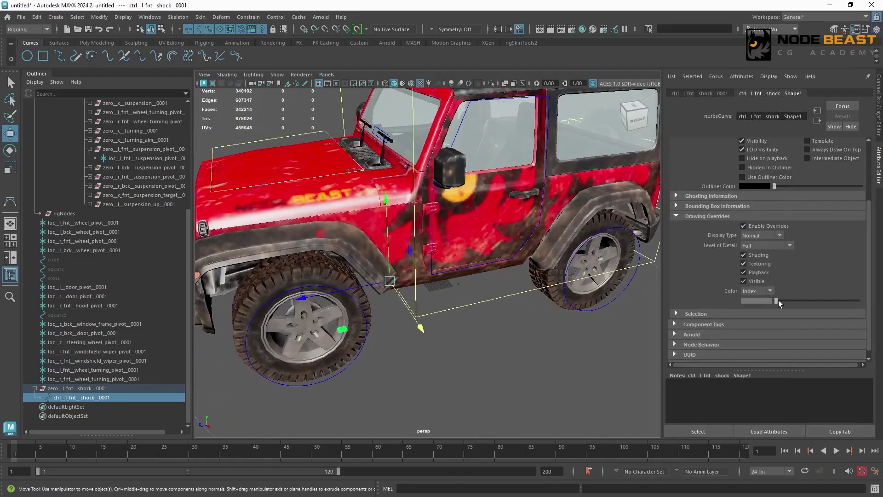
key(ctrl+a)
- Freeze the transformations of ctrl__l_fnt__shock__0001
key(f)
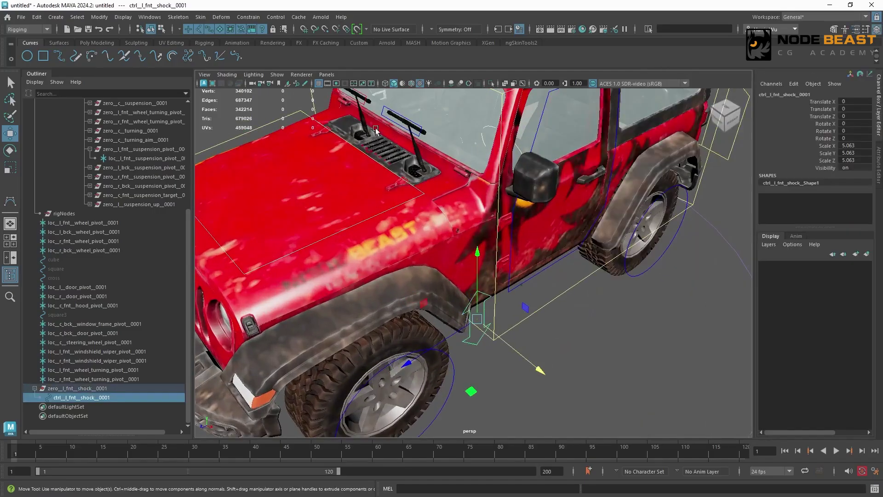
click(99, 18)
click(108, 60)
- Duplicate zero__l_fnt__shock__0001 and rename the copied group zero__r_fnt__shock__0001
click(79, 388)
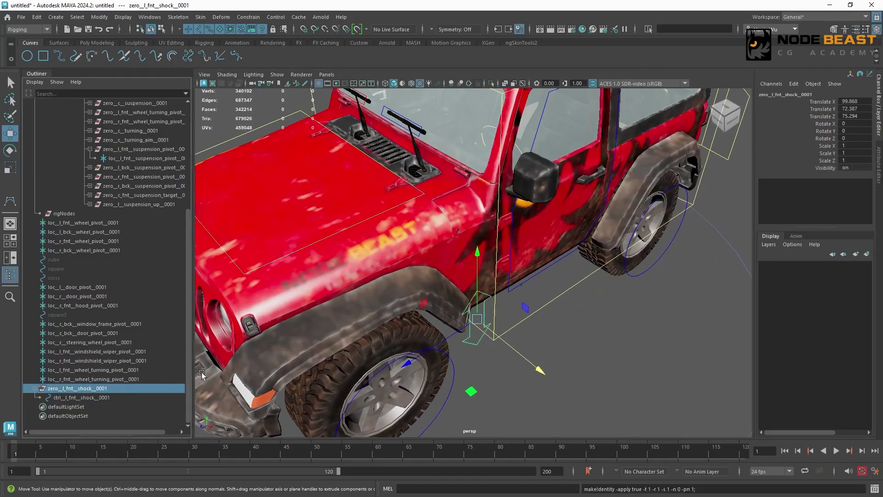
alt+right_drag(491, 249, 382, 238)
alt+drag(382, 237, 528, 269)
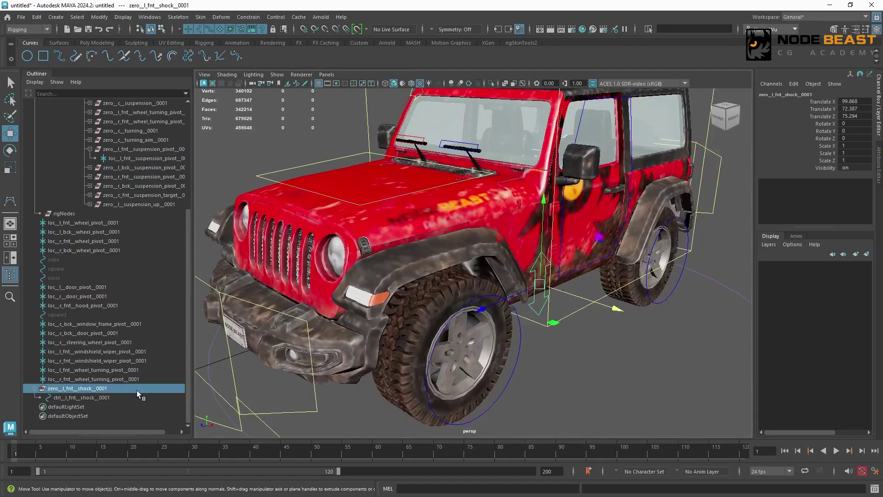
key(ctrl+d)
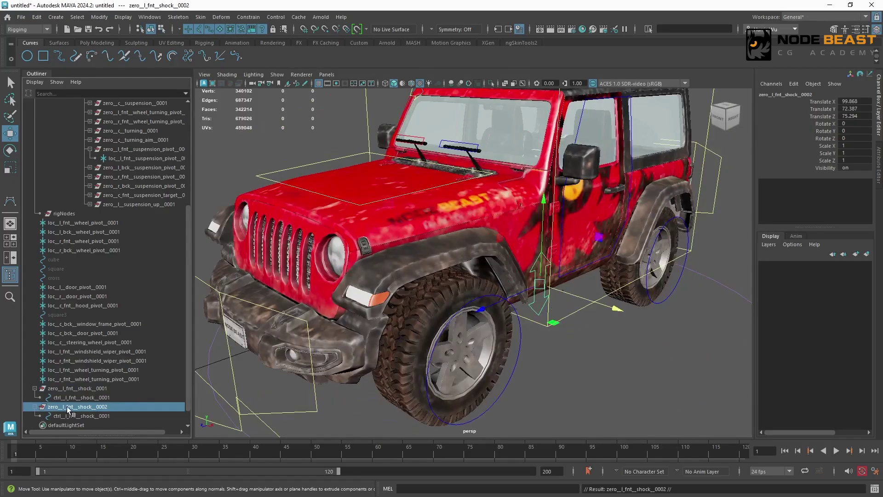
double_click(67, 407)
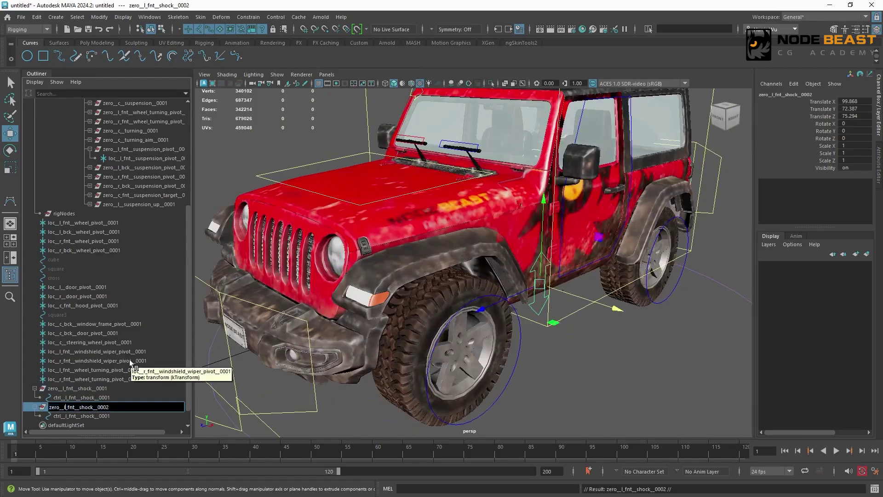
key(BackSpace)
text(1)
key(Return)
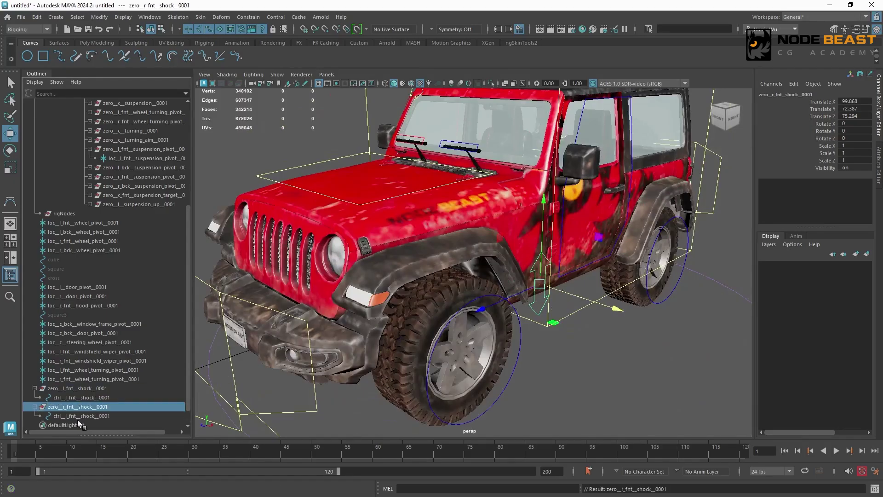
- Rename the control inside the duplicated group ctrl__r_fnt__shock__0001
double_click(77, 416)
click(67, 416)
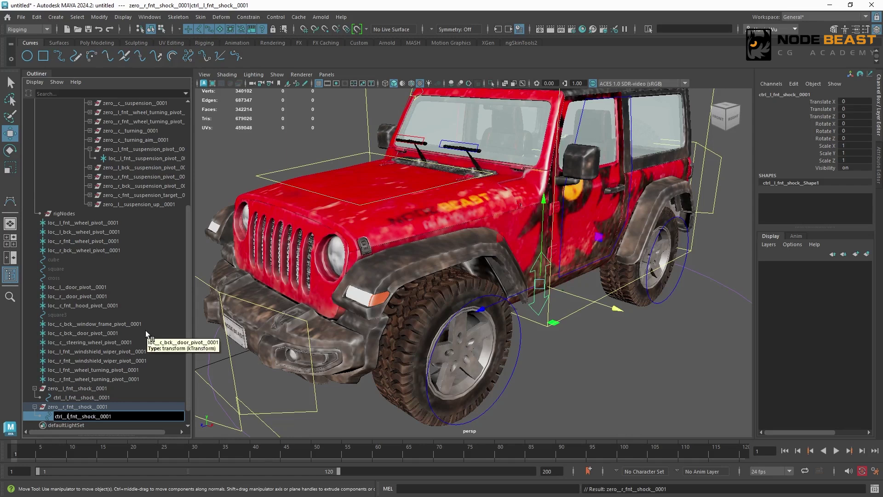
key(BackSpace)
text(r)
key(Return)
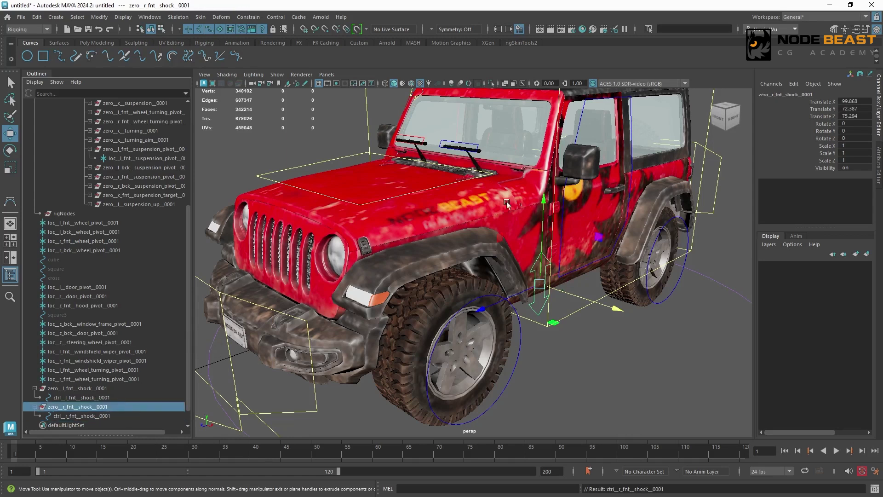
- Set Translate X of zero__r_fnt__shock__0001 to -99.868 to mirror it onto the opposite side of the jeep
click(846, 102)
key(Return)
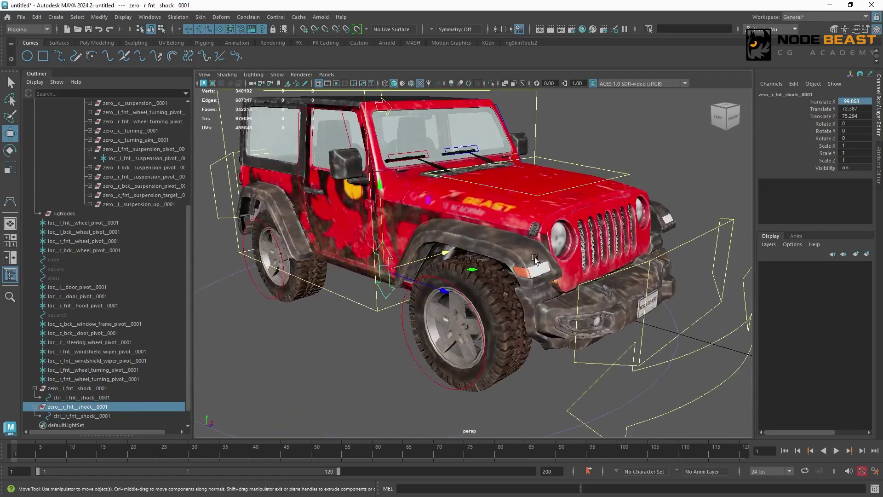
click(320, 329)
- Change the drawing override index colour on the shape of ctrl__r_fnt__shock__0001
alt+middle_drag(320, 329, 366, 330)
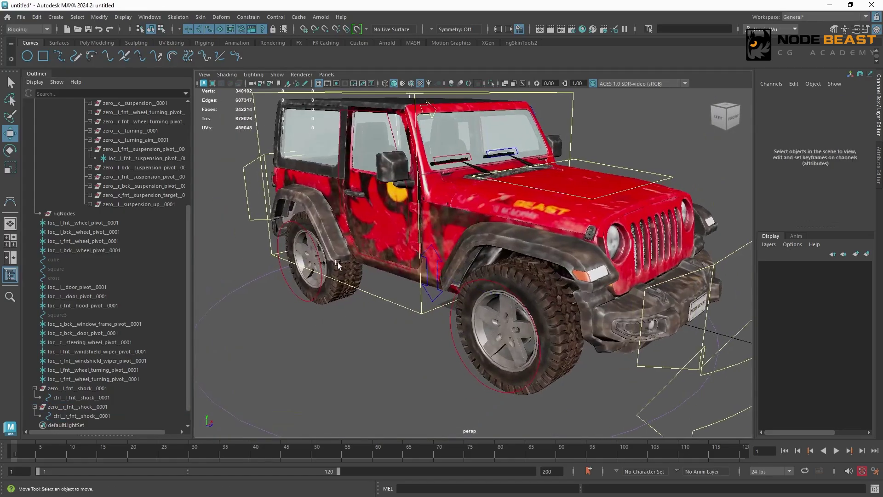
alt+right_drag(365, 329, 421, 317)
click(423, 307)
key(ctrl+a)
click(789, 94)
drag(791, 300, 810, 301)
click(332, 363)
- Duplicate the groups zero__l_fnt__shock__0001 and zero__r_fnt__shock__0001 together
alt+right_drag(436, 257, 346, 251)
alt+drag(346, 251, 227, 322)
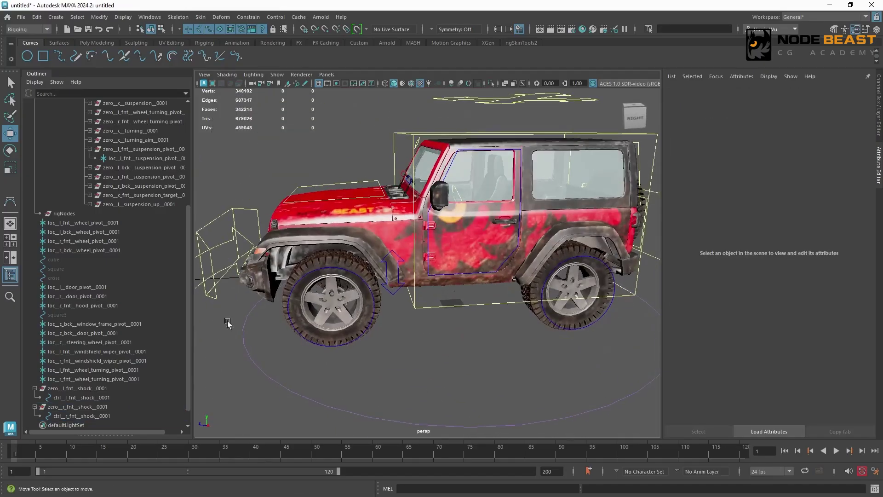
click(34, 388)
click(35, 398)
drag(98, 398, 94, 388)
key(ctrl+d)
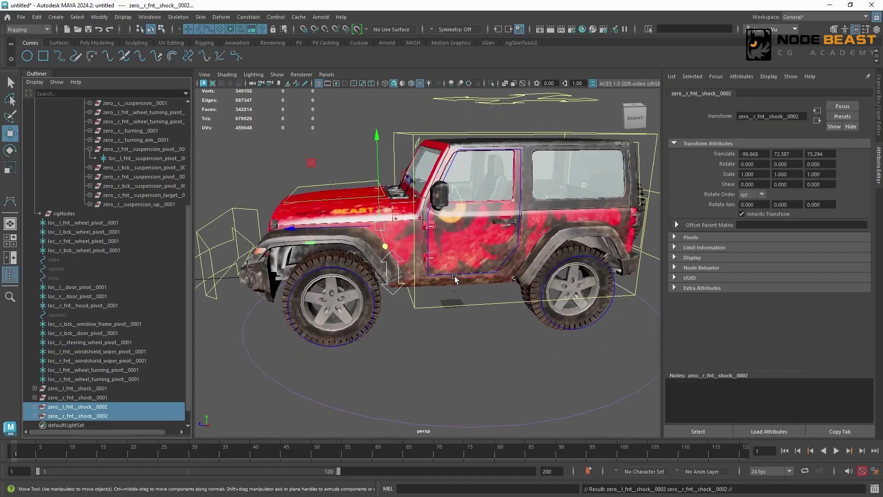
- Move both duplicated shock groups behind the rear wheels, to about -146.07 in Translate Z
alt+drag(454, 278, 427, 261)
alt+middle_drag(427, 261, 365, 258)
alt+right_drag(365, 258, 400, 256)
drag(287, 203, 504, 203)
alt+middle_drag(503, 204, 377, 213)
alt+right_drag(377, 213, 386, 214)
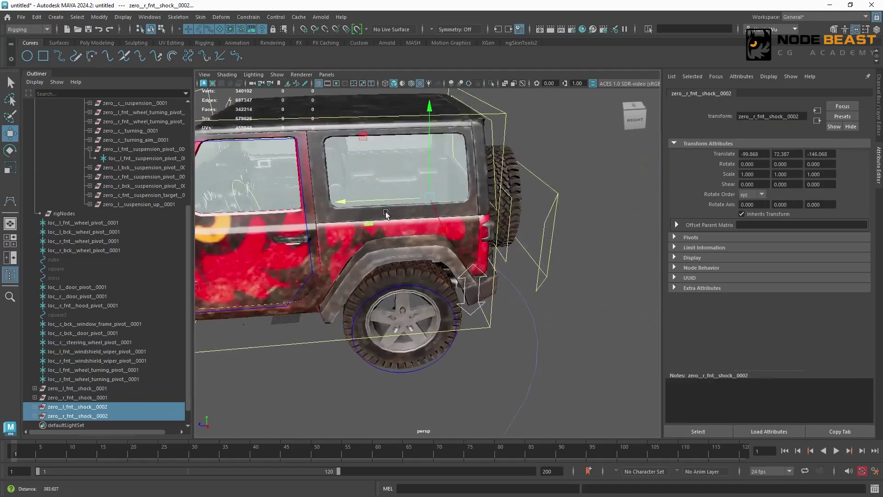
- Shift zero__l_fnt__shock__0002 slightly outward from the rear bumper, to about 104.95 in Translate X
alt+drag(385, 214, 448, 230)
click(83, 406)
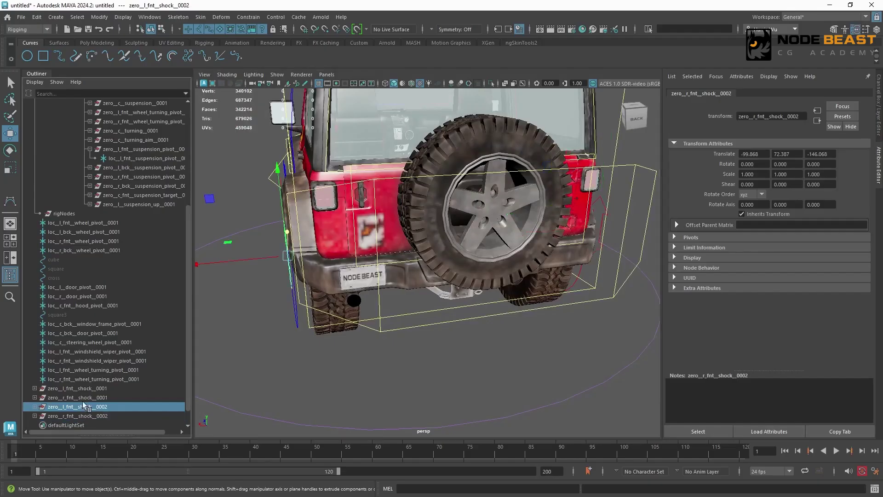
key(f)
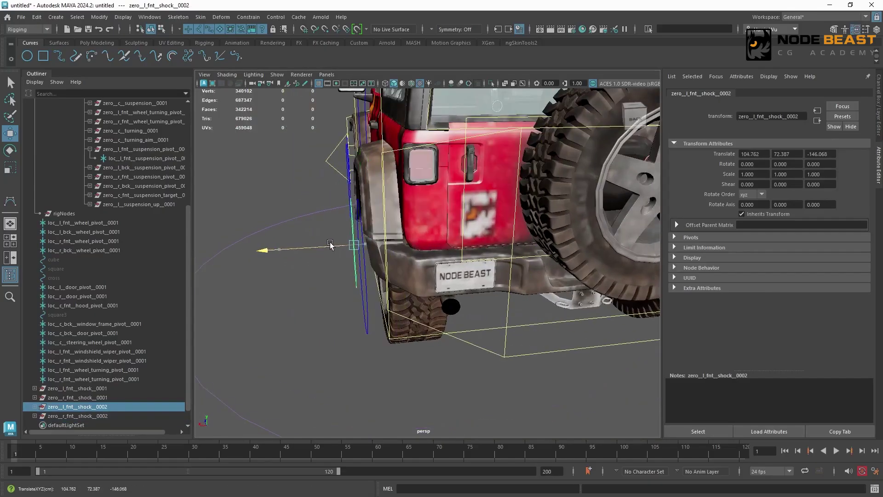
drag(330, 244, 536, 262)
- Set Translate X of zero__r_fnt__shock__0002 to -104.951 so it mirrors the left rear shock group
key(ctrl+a)
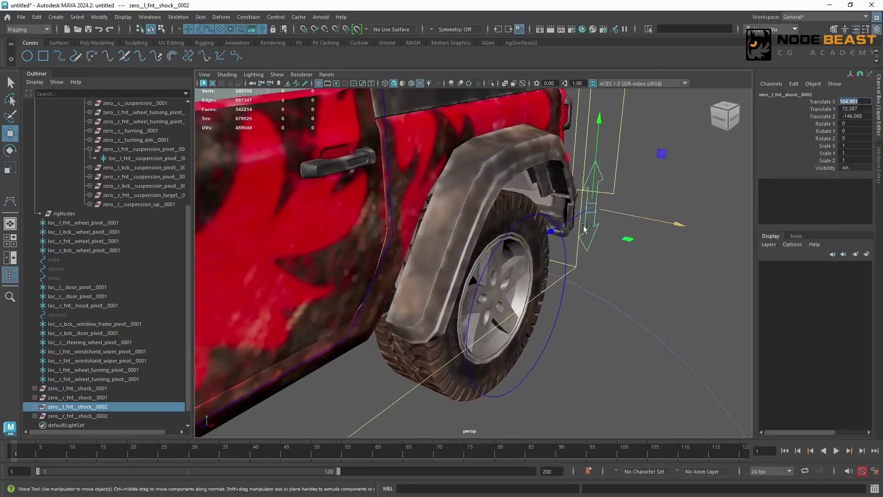
click(105, 417)
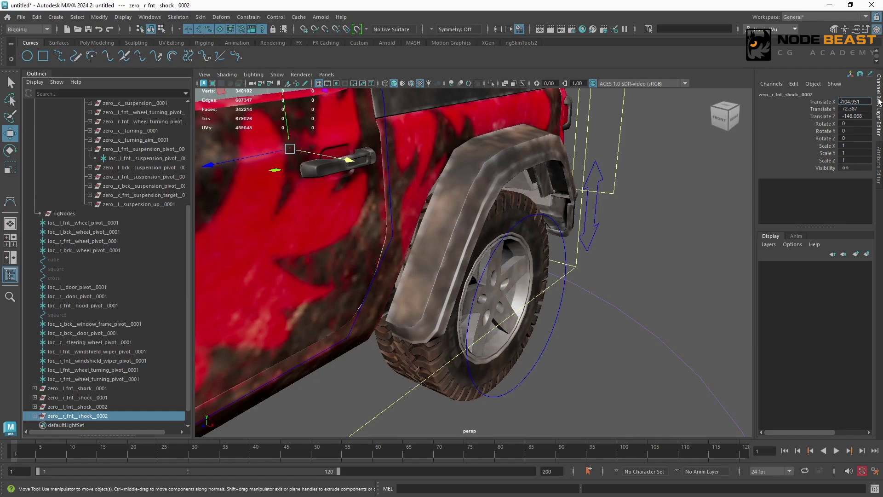
key(Return)
scroll(501, 241, down, 5)
- Rename zero__l_fnt__shock__0002 as zero__l_bck__shock__0001
alt+drag(501, 241, 210, 311)
scroll(469, 265, up, 3)
double_click(74, 407)
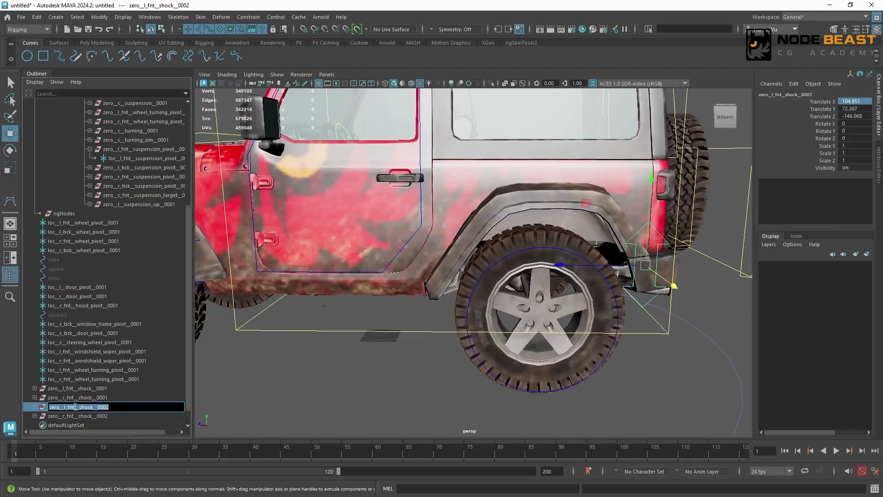
drag(75, 406, 68, 407)
text(bck)
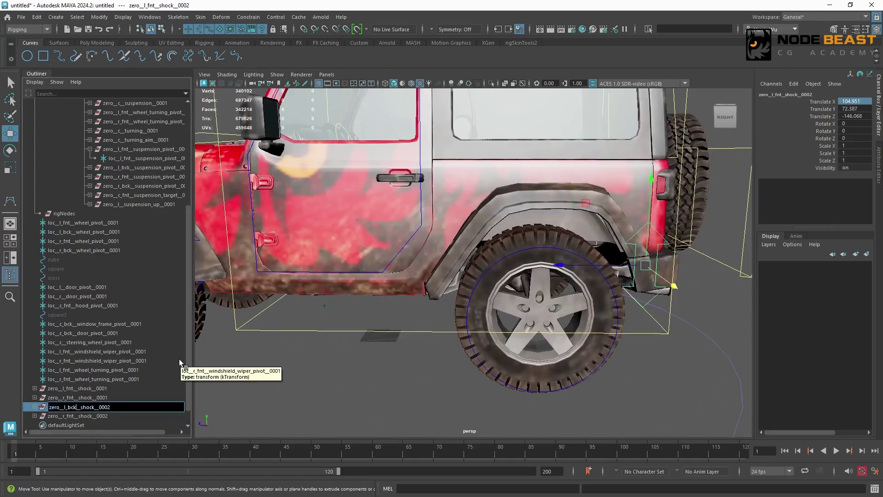
key(End)
key(BackSpace)
text(1)
key(Return)
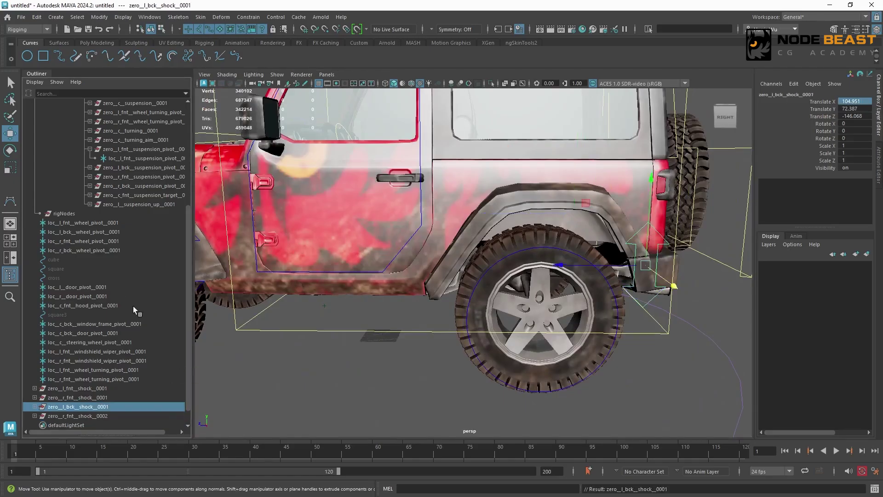
- Rename the control inside zero__l_bck__shock__0001 as ctrl__l_bck__shock__0001
click(35, 407)
double_click(77, 416)
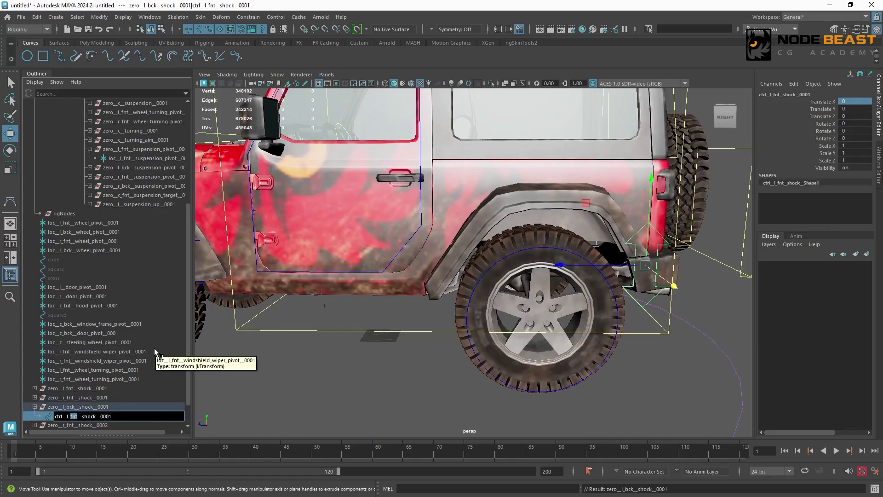
text(bck)
key(Return)
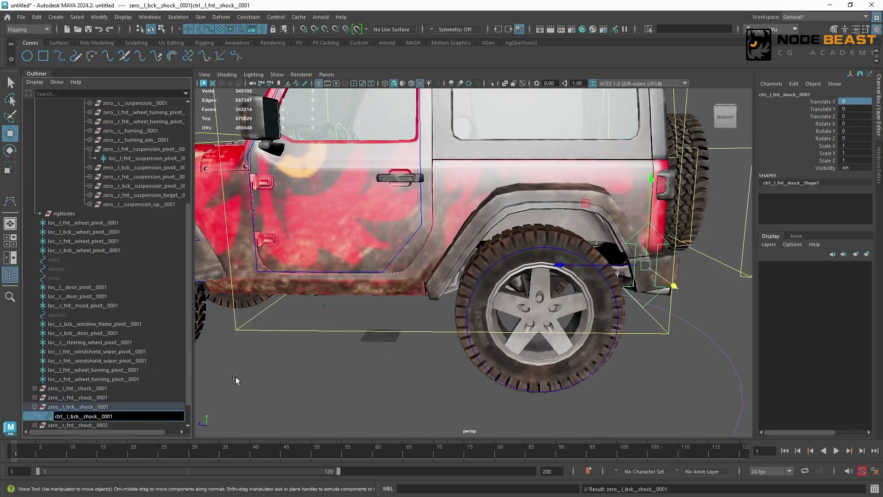
- Rename zero__r_fnt__shock__0002 as zero__r_bck__shock__0001
scroll(188, 396, down, 2)
double_click(75, 398)
double_click(75, 398)
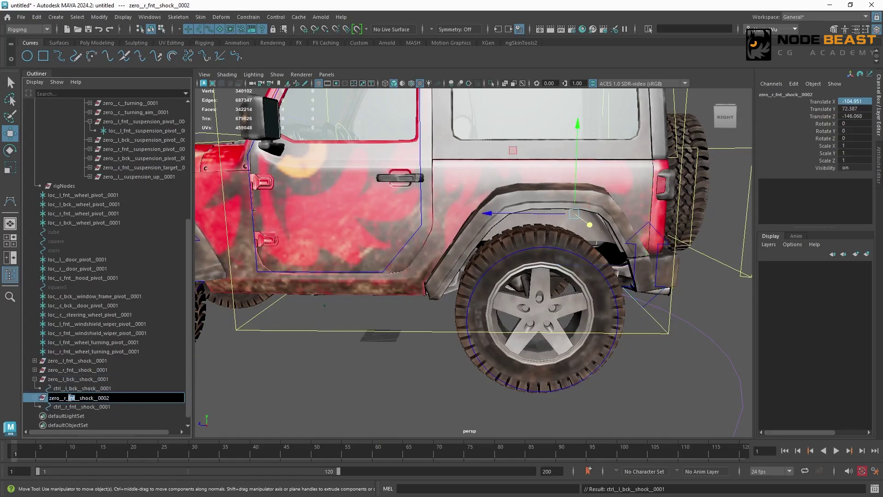
text(bck)
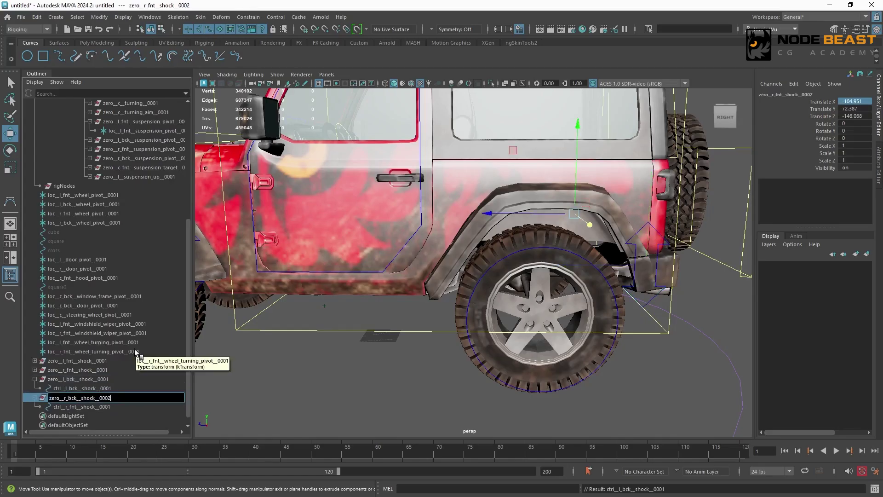
key(BackSpace)
text(1)
key(Return)
- Rename the control inside zero__r_bck__shock__0001 as ctrl__r_bck__shock__0001
double_click(81, 407)
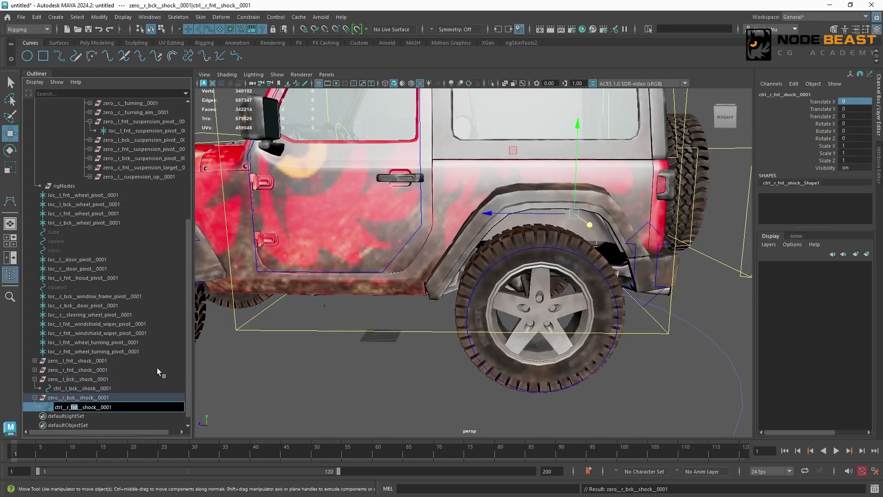
text(bck)
key(Return)
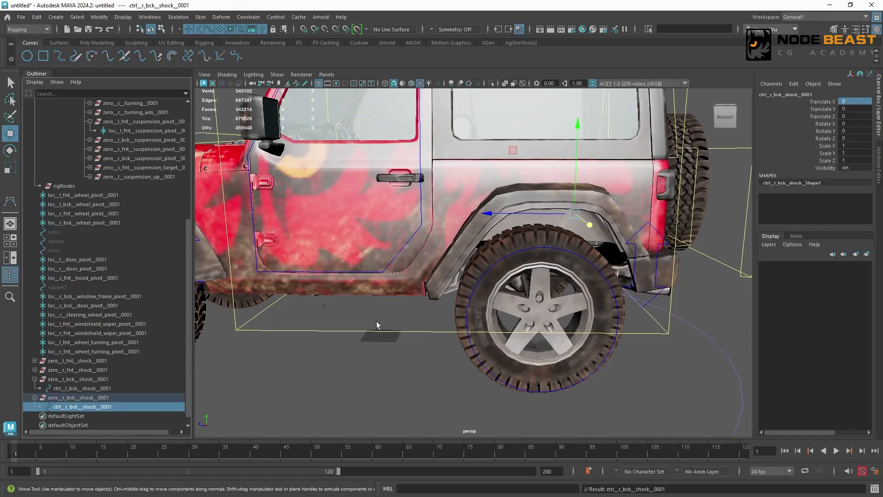
- Parent the four front and back shock zero groups under ctrl__c__back__0001
click(35, 379)
click(34, 388)
drag(107, 370, 115, 397)
alt+right_drag(607, 268, 349, 258)
alt+drag(350, 257, 423, 280)
alt+right_drag(294, 258, 340, 257)
alt+drag(340, 255, 355, 261)
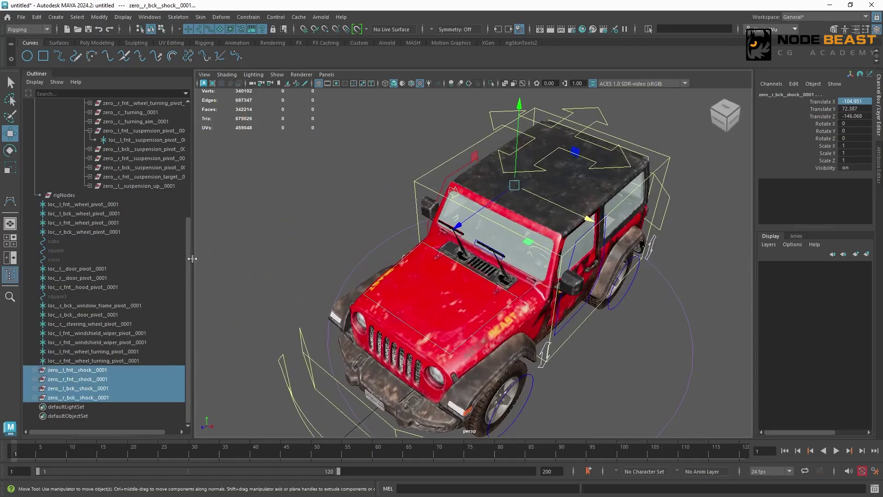
scroll(186, 259, up, 4)
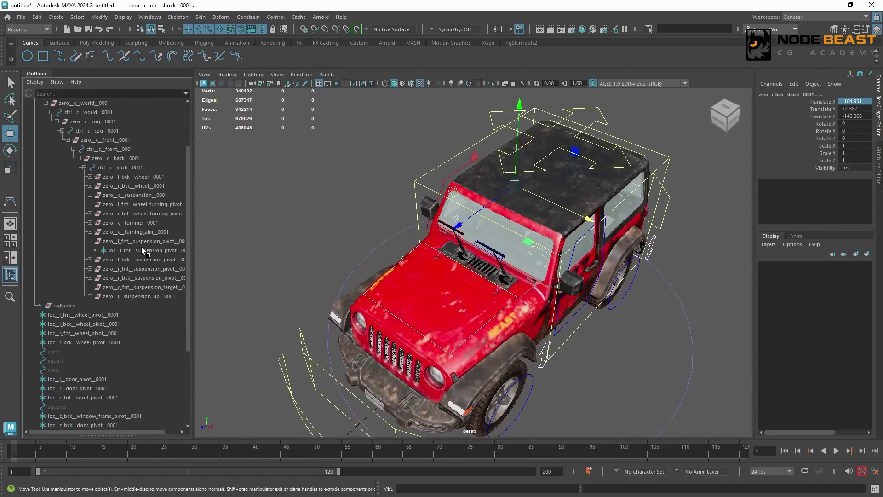
click(121, 167)
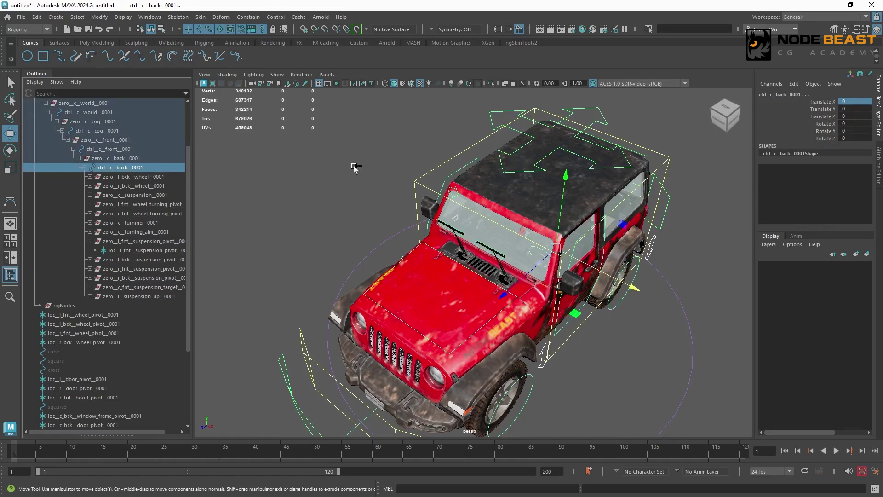
key(p)
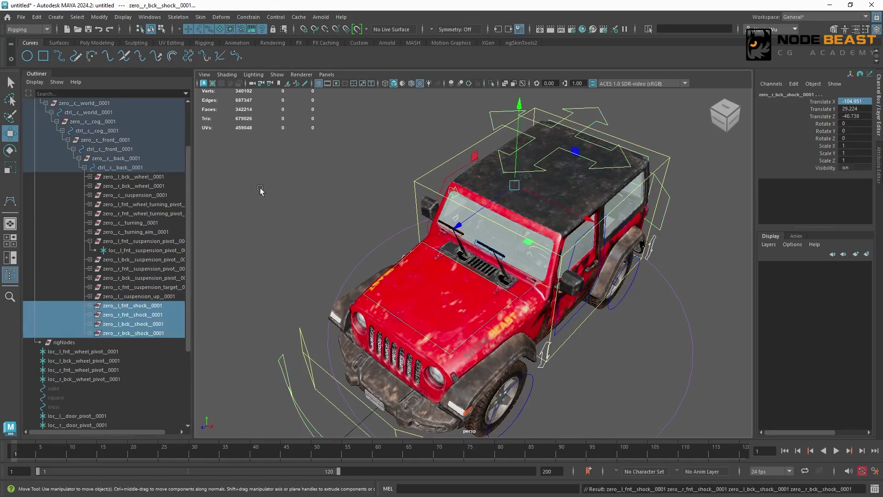
- Connect translateY of ctrl__l_fnt__shock__0001 to translateY of the left front suspension pivot locator in the Connection Editor
click(90, 306)
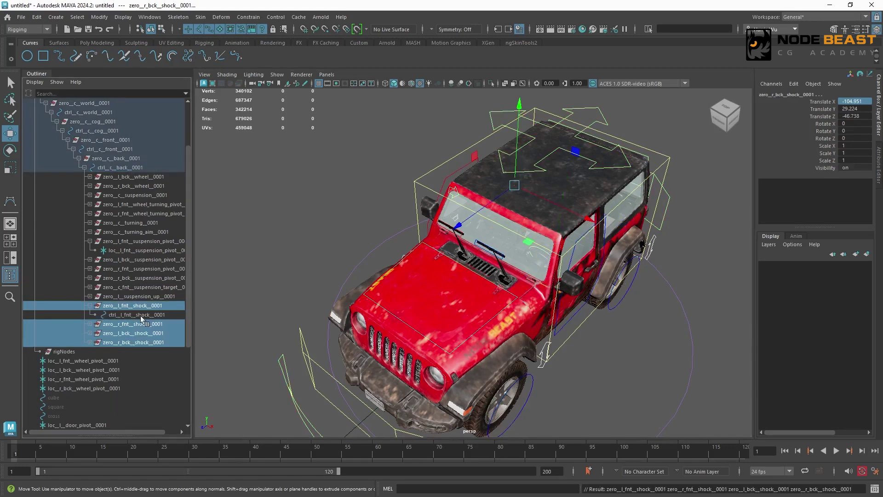
click(107, 315)
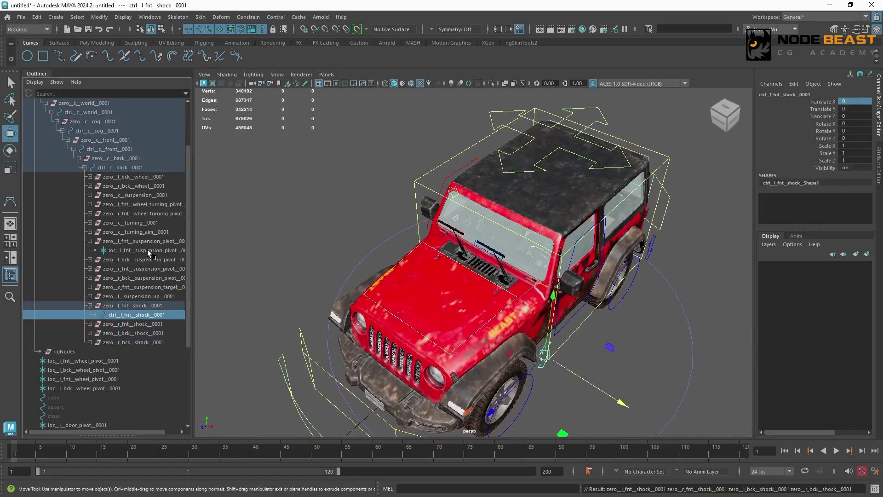
ctrl+click(147, 250)
click(150, 17)
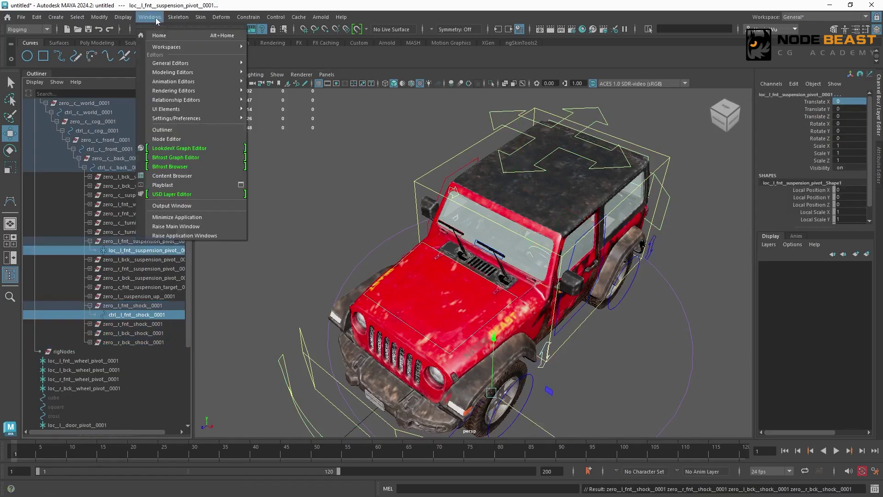
mouse_move(193, 63)
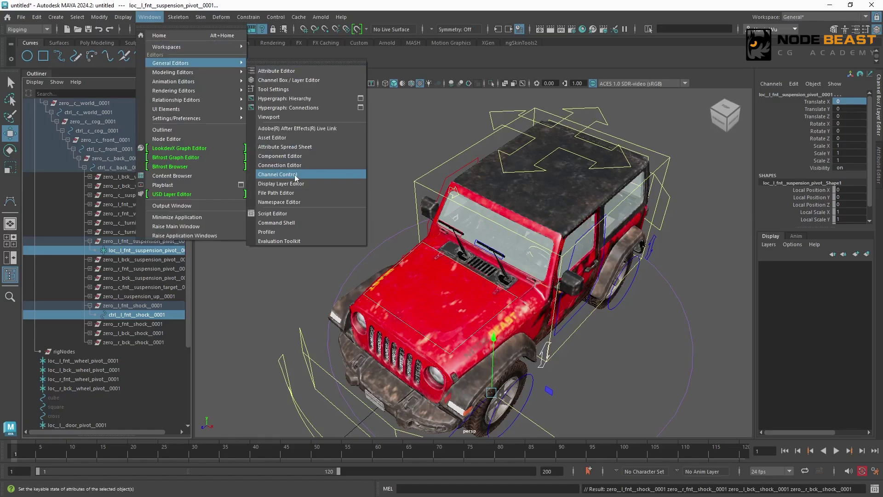
click(280, 165)
click(304, 297)
click(367, 279)
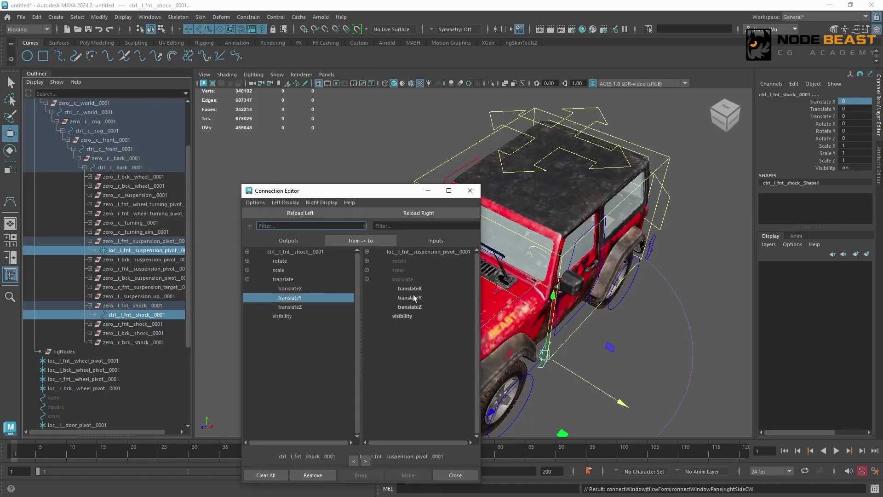
click(412, 298)
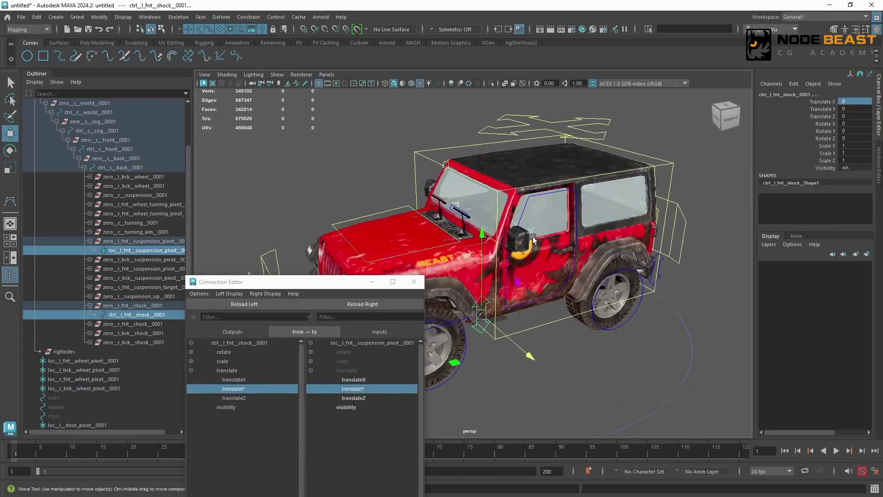
- Try moving ctrl__l_fnt__shock__0001 vertically to test the front suspension, and undo the move
alt+drag(552, 221, 613, 228)
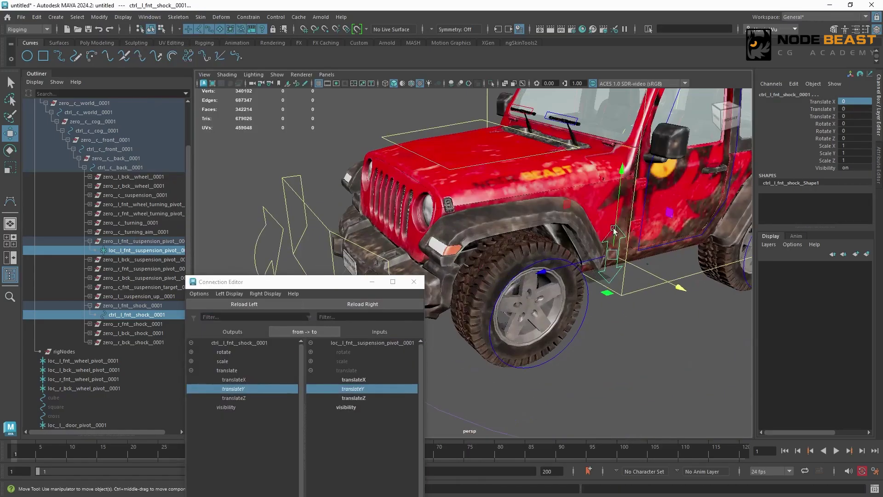
click(616, 316)
click(611, 279)
mouse_move(611, 279)
alt+mouse_down()
mouse_move(599, 268)
mouse_move(604, 253)
mouse_move(605, 269)
alt+mouse_up()
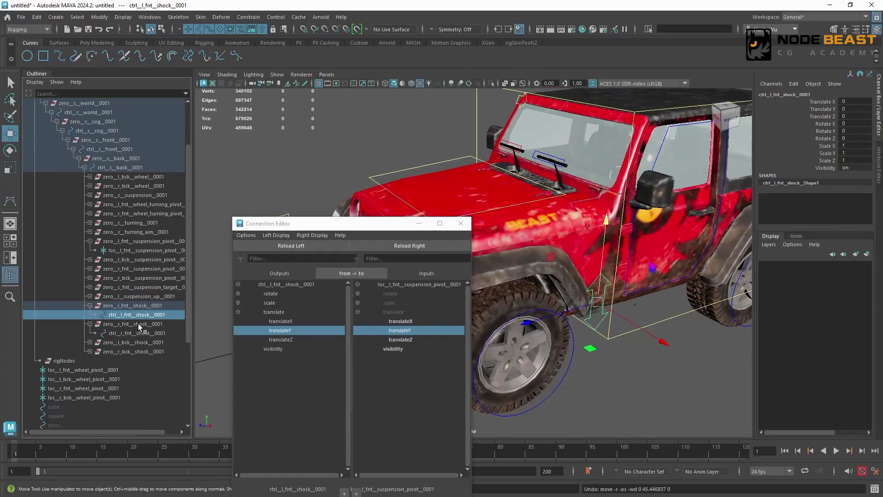
- Connect translateY of ctrl__r_fnt__shock__0001 to translateY of the right front suspension pivot locator
click(138, 333)
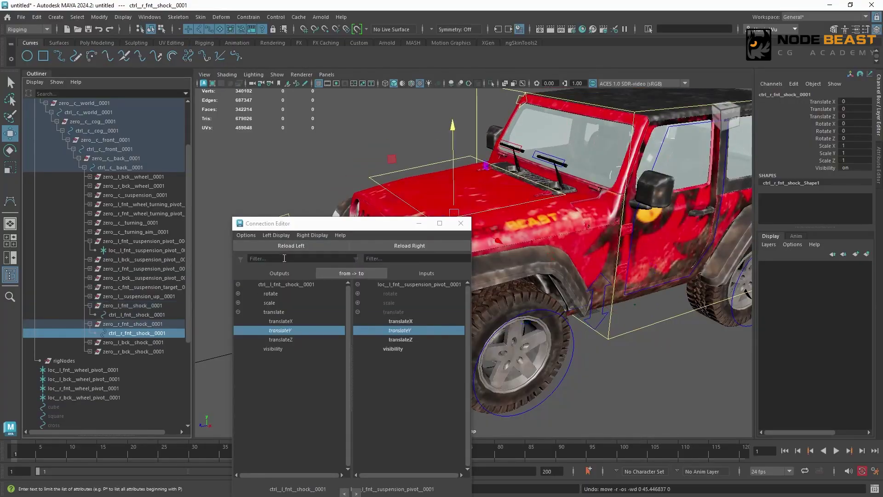
click(89, 269)
click(133, 278)
click(409, 245)
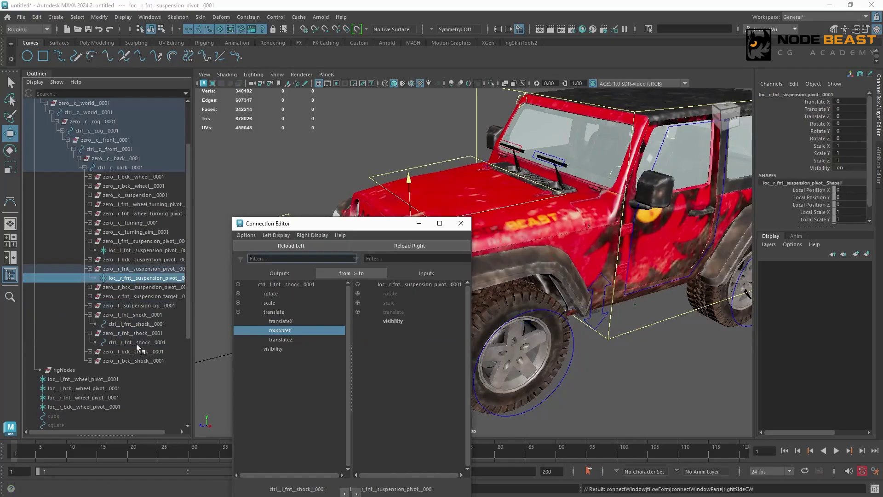
click(137, 343)
click(291, 245)
click(280, 330)
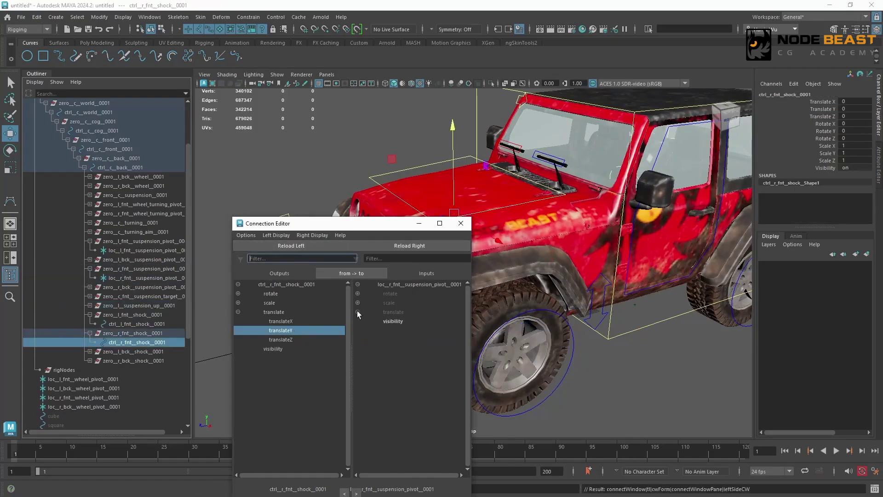
click(358, 312)
click(400, 330)
- Connect translateY of ctrl__l_bck__shock__0001 to translateY of the left back suspension pivot locator in the Connection Editor
click(291, 245)
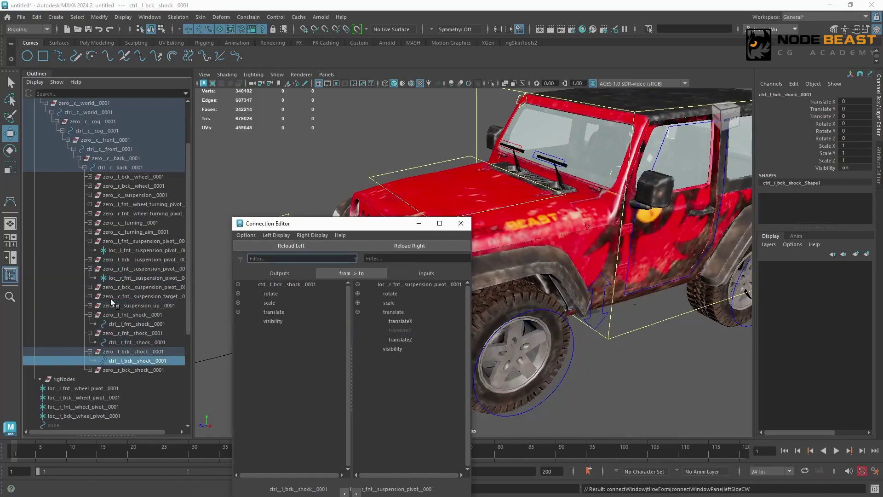
click(89, 260)
click(119, 269)
click(374, 246)
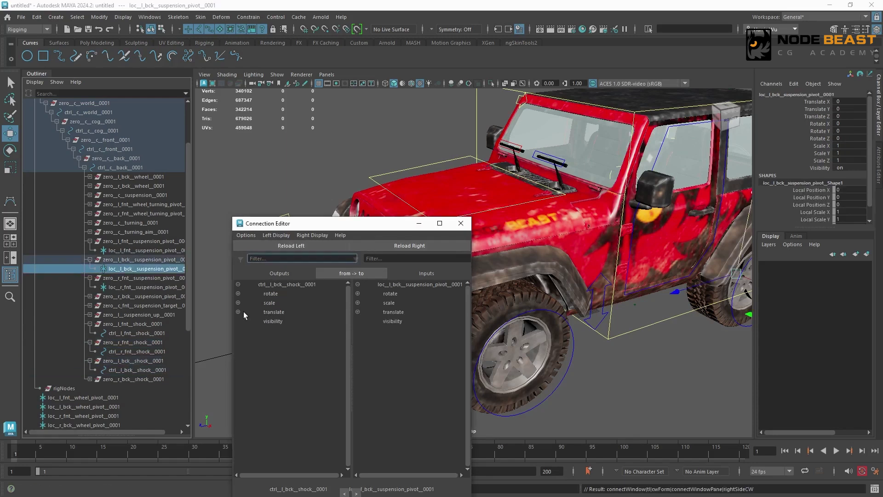
click(238, 312)
click(297, 329)
click(399, 331)
- Connect translateY of ctrl__r_bck__shock__0001 to translateY of the right back suspension pivot locator, and close the Connection Editor
click(89, 379)
click(137, 388)
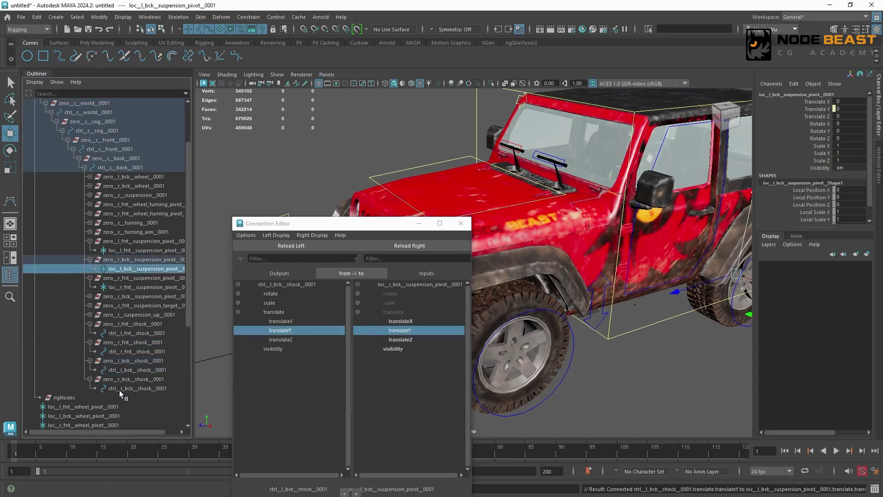
click(291, 245)
click(89, 296)
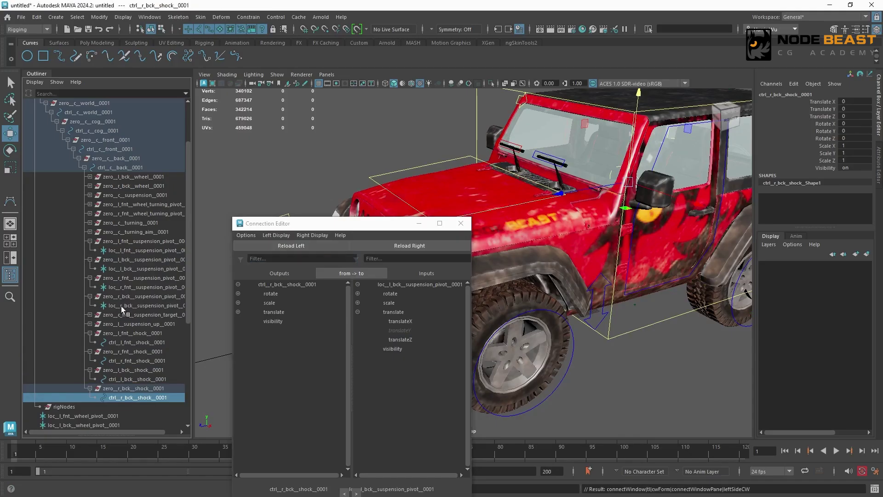
click(121, 305)
click(409, 245)
click(239, 312)
click(281, 330)
click(358, 311)
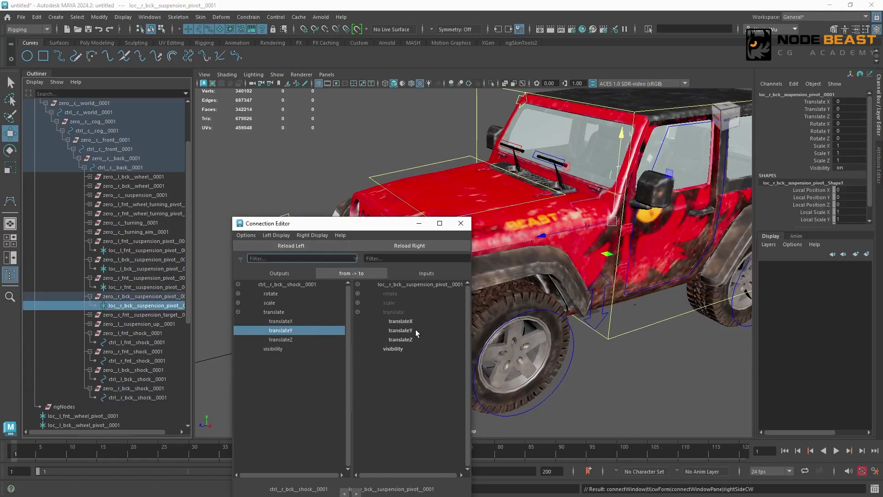
click(413, 330)
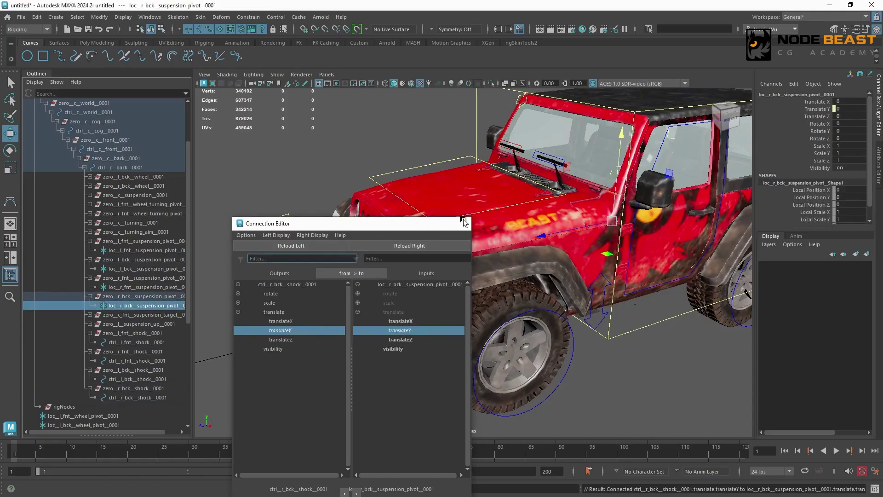
click(462, 224)
- Try moving the left front and left back shock controls vertically to test the suspension, undoing each move
click(600, 315)
scroll(514, 257, down, 3)
drag(515, 257, 517, 218)
key(ctrl+z)
scroll(669, 318, up, 3)
alt+drag(709, 276, 654, 252)
click(670, 349)
key(ctrl+z)
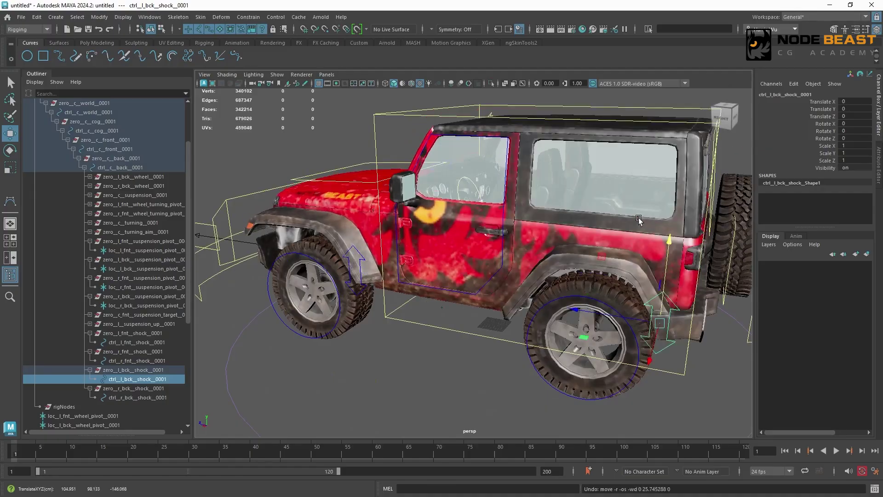
- Try moving the right front shock control vertically to test its suspension, and undo the move
scroll(638, 220, down, 4)
alt+drag(547, 248, 613, 278)
alt+drag(502, 269, 565, 281)
scroll(486, 256, up, 4)
alt+drag(487, 256, 503, 263)
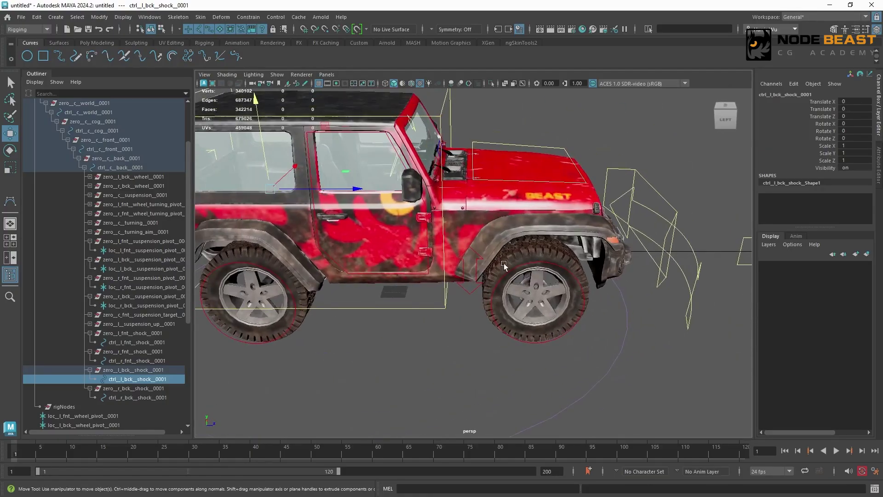
scroll(475, 296, up, 3)
click(467, 304)
click(471, 266)
drag(468, 234, 445, 196)
key(ctrl+z)
- Try moving ctrl__r_bck__shock__0001 vertically, inspect the rear axle from behind, and undo the moves
alt+middle_drag(391, 239, 614, 246)
click(292, 269)
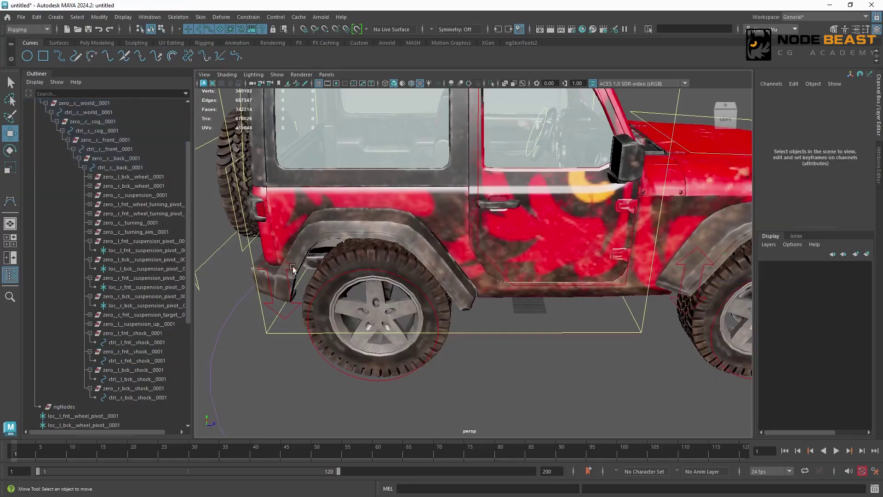
click(289, 292)
drag(289, 291, 286, 230)
key(ctrl+z)
scroll(368, 235, down, 3)
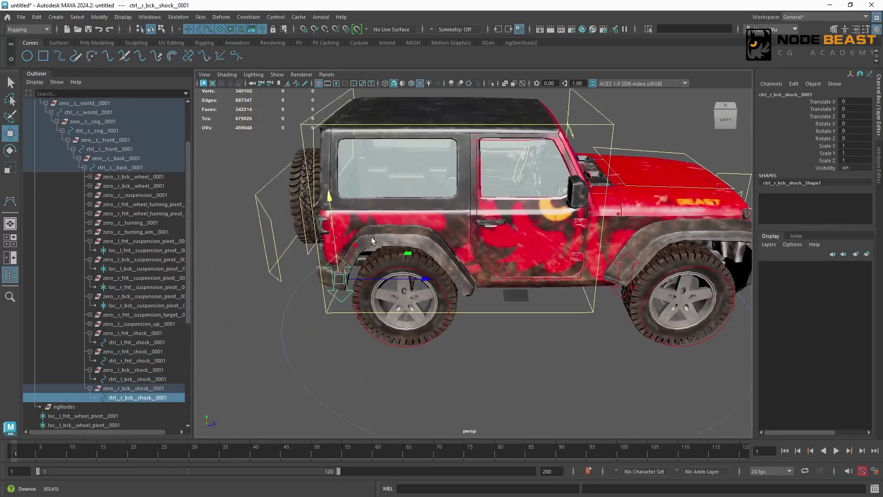
alt+drag(371, 236, 485, 291)
scroll(511, 227, up, 3)
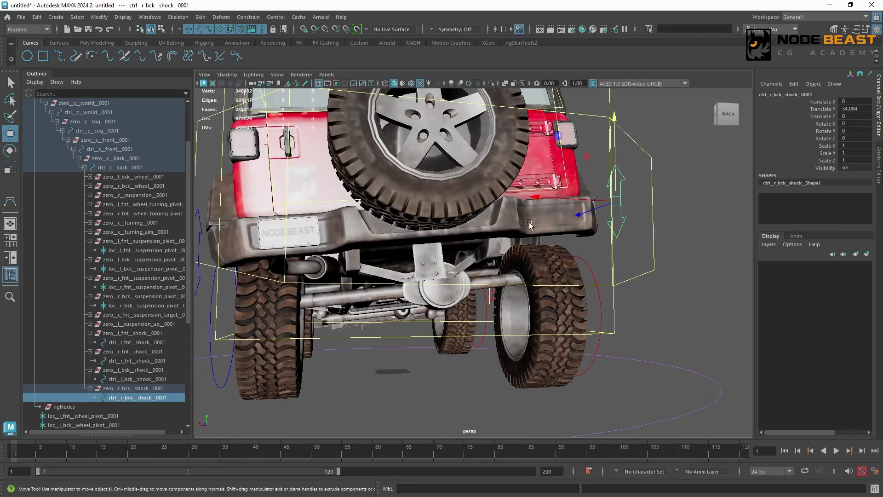
key(ctrl+z)
- Select all four shock controls and lock and hide every channel except Translate Y
scroll(584, 216, down, 2)
alt+drag(451, 257, 576, 258)
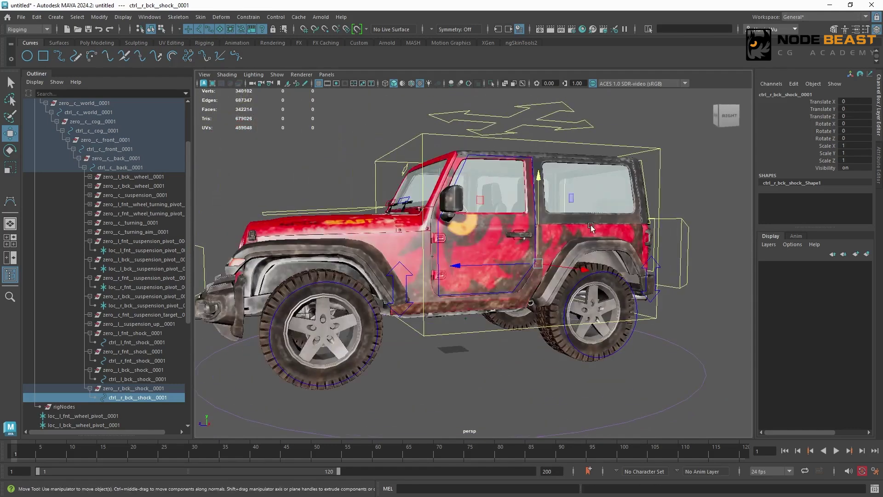
scroll(591, 228, down, 2)
alt+drag(591, 227, 518, 258)
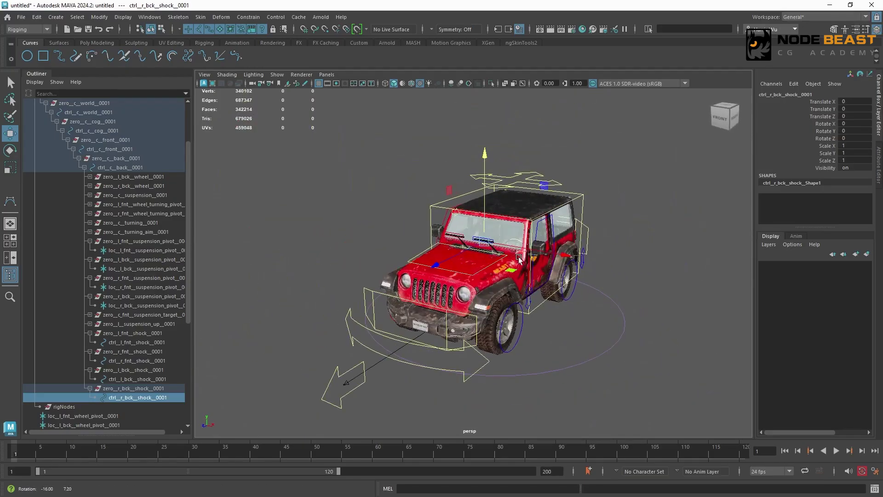
alt+middle_drag(535, 256, 512, 273)
scroll(511, 274, up, 4)
alt+drag(518, 328, 457, 324)
click(457, 323)
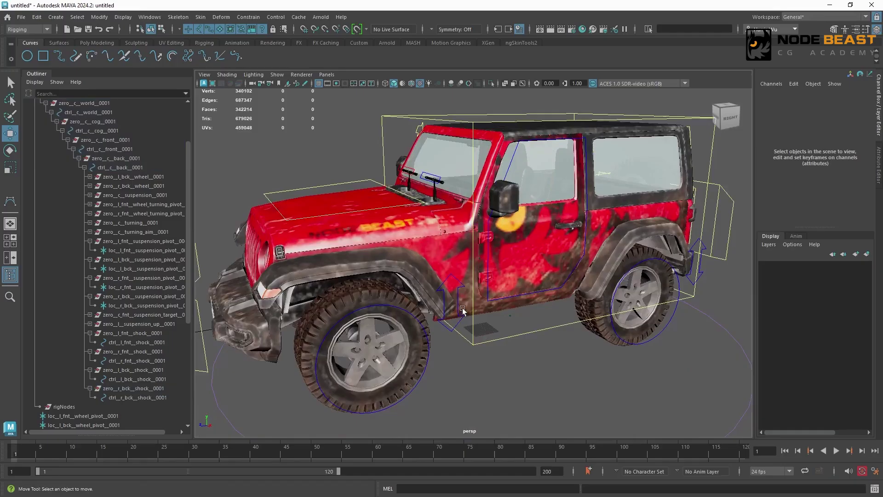
click(460, 325)
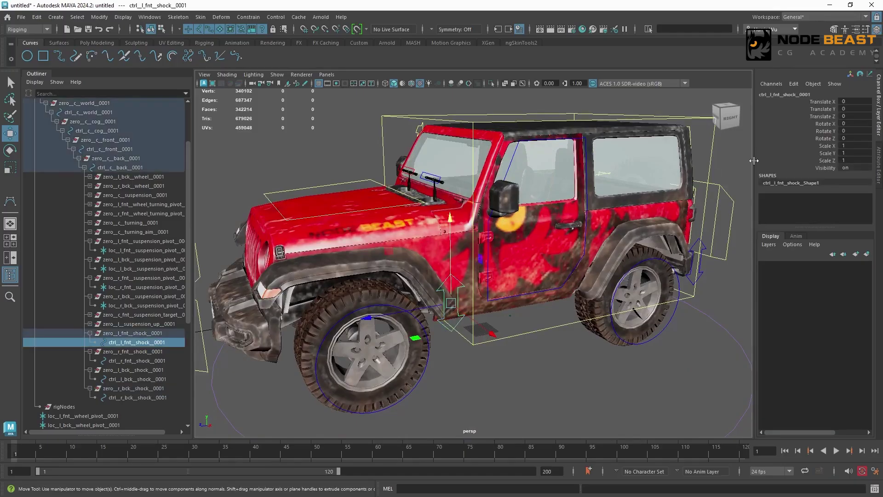
alt+middle_drag(745, 277, 659, 295)
scroll(661, 296, up, 4)
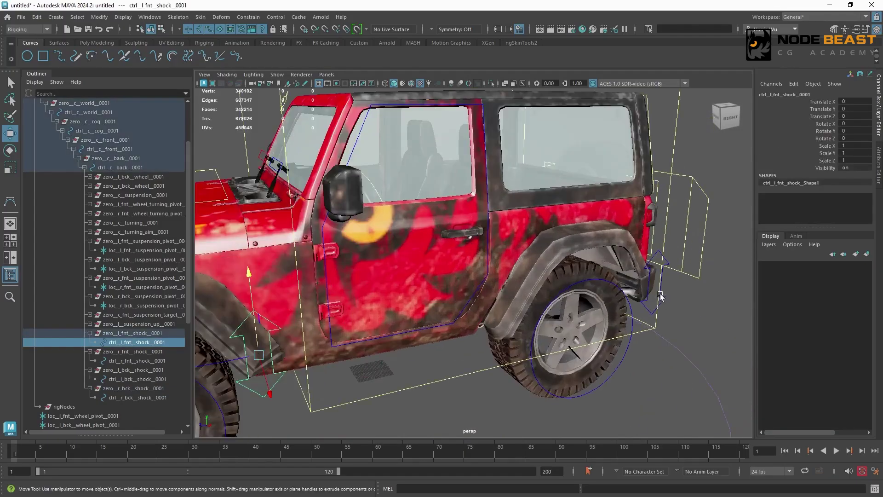
shift+click(664, 301)
alt+drag(664, 300, 534, 289)
shift+click(372, 325)
alt+drag(549, 249, 497, 244)
alt+middle_drag(497, 244, 351, 233)
scroll(351, 233, up, 2)
shift+click(453, 282)
drag(821, 101, 822, 167)
right_click(803, 145)
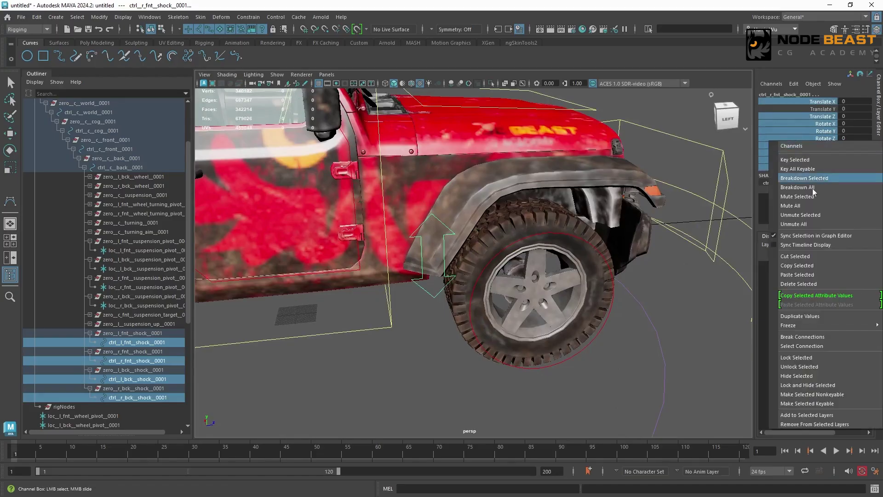
click(821, 385)
key(w)
- Try lowering ctrl__l_fnt__shock__0001 to a Translate Y of about -11 to judge the front suspension's lower travel
scroll(434, 242, down, 5)
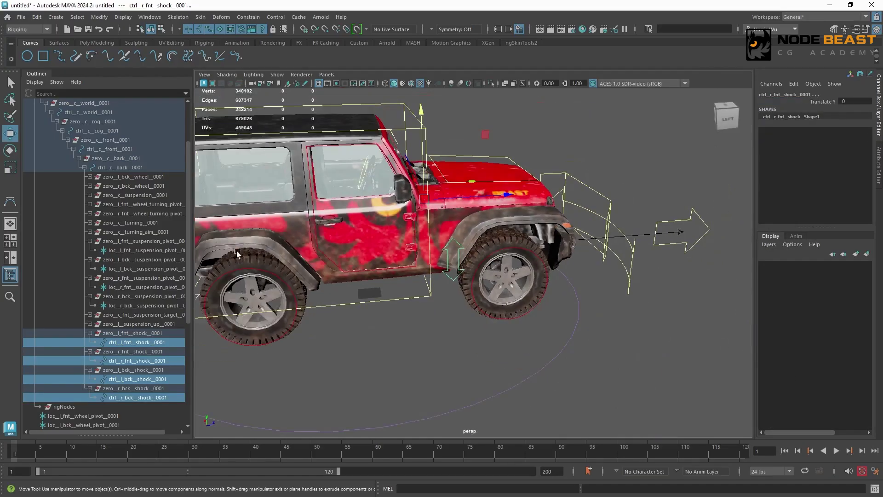
alt+drag(434, 242, 269, 257)
scroll(506, 341, up, 3)
click(511, 346)
click(511, 345)
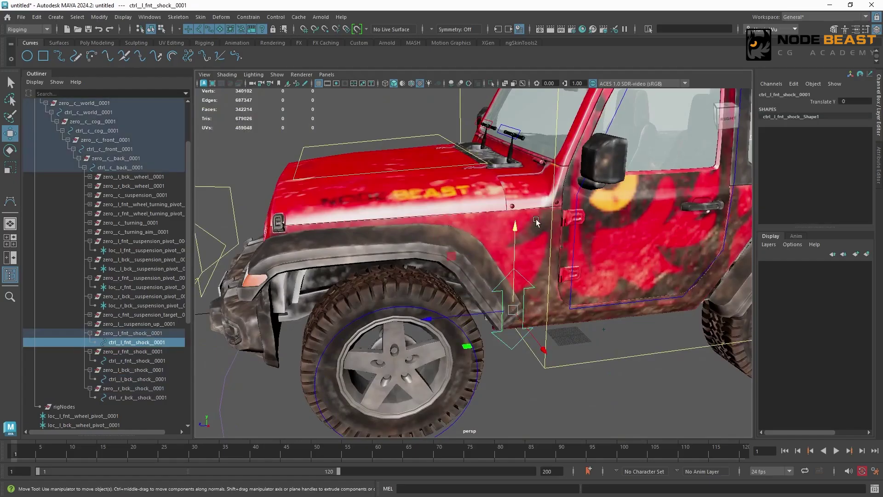
scroll(535, 218, down, 4)
alt+drag(535, 218, 501, 202)
scroll(501, 202, up, 2)
scroll(501, 202, up, 2)
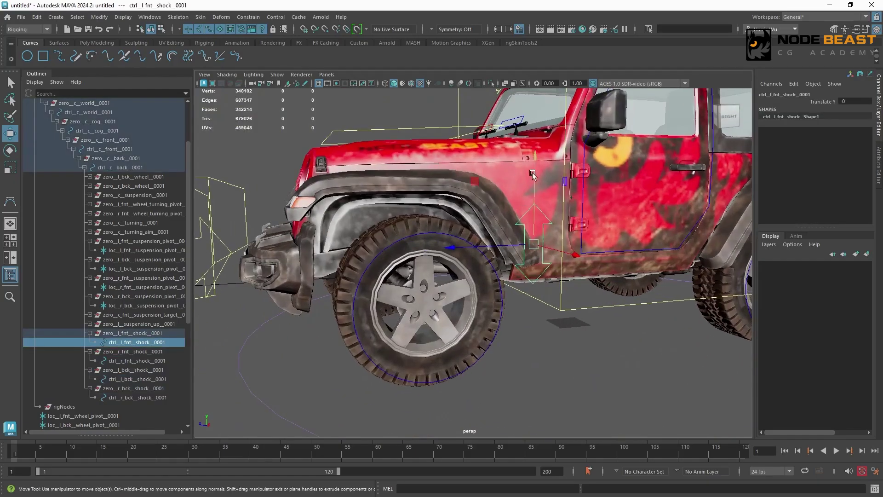
drag(533, 164, 534, 181)
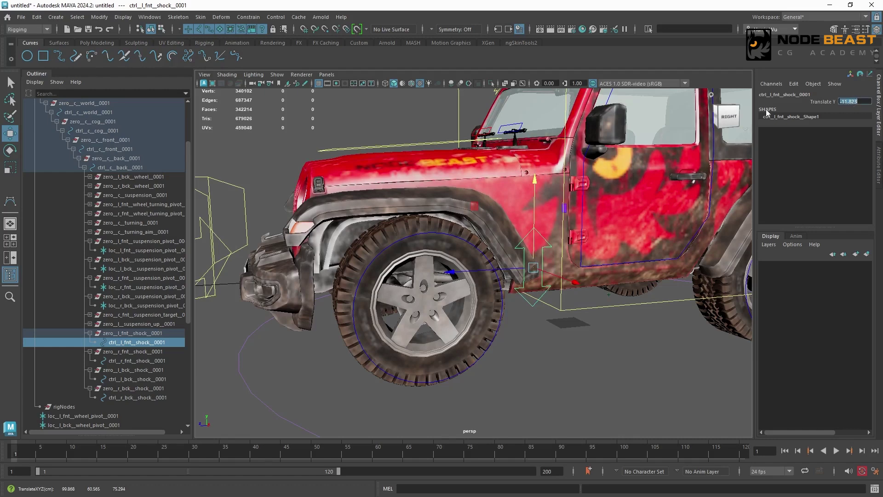
key(Return)
- Try a Translate Y of 10 on ctrl__l_fnt__shock__0001 to judge its upper travel, and reset it to 0
alt+drag(539, 206, 523, 223)
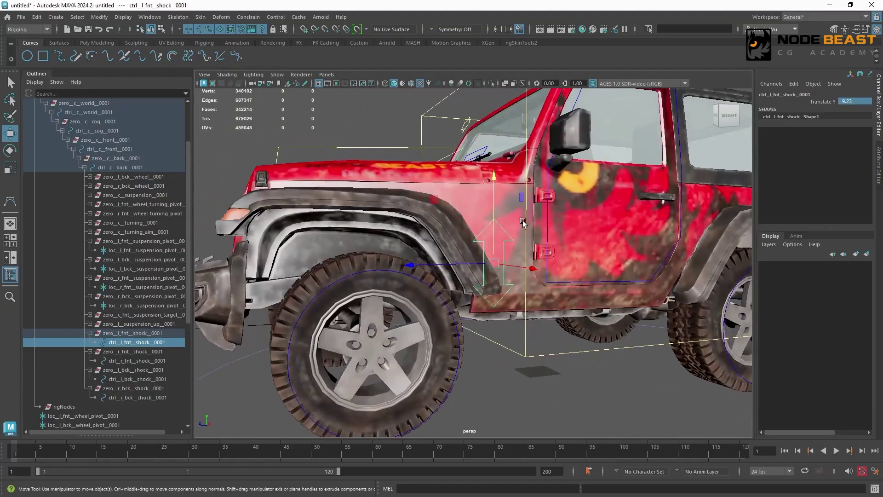
double_click(855, 101)
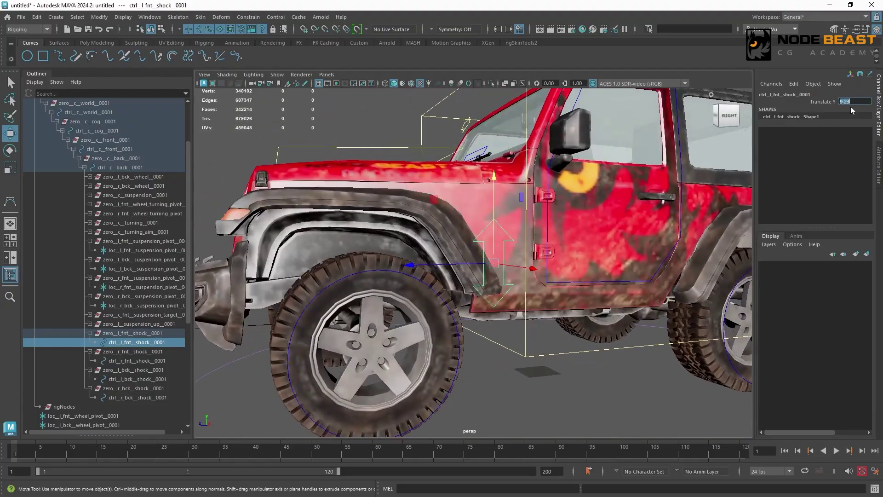
key(Return)
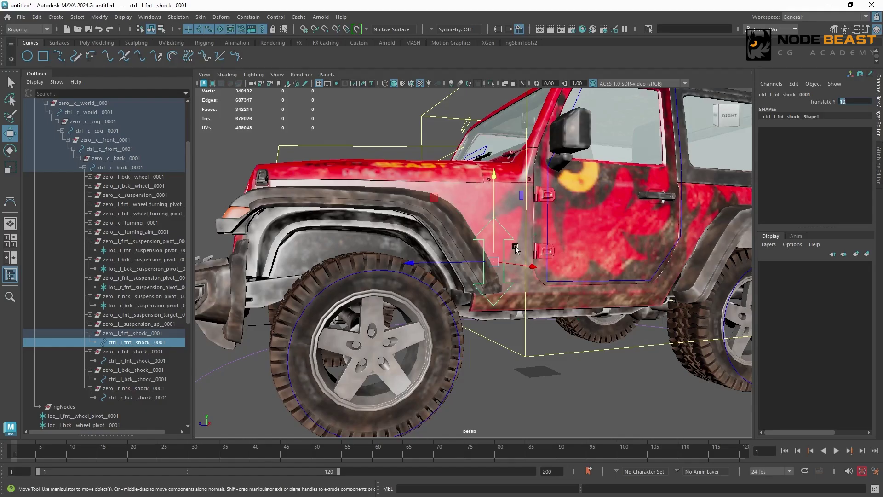
alt+drag(515, 249, 483, 252)
alt+middle_drag(547, 248, 331, 272)
double_click(845, 102)
text(0)
key(Return)
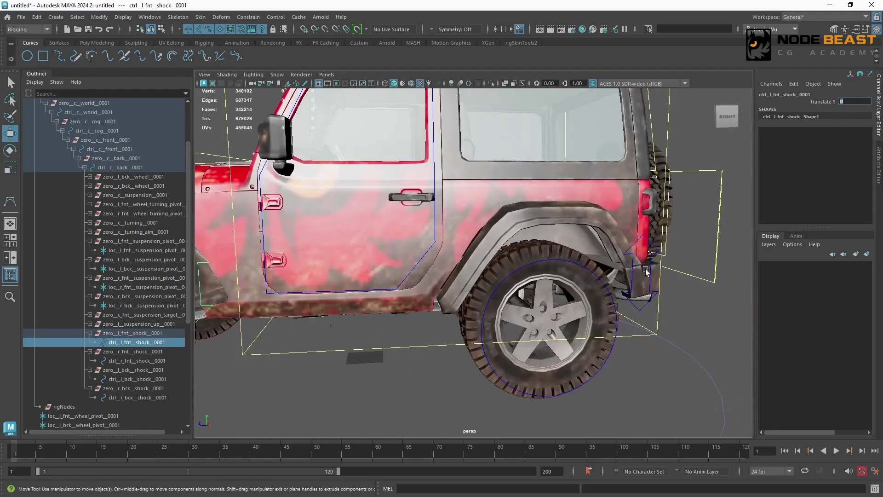
- Try lowering ctrl__l_bck__shock__0001 to a Translate Y of -15 to judge the rear suspension's lower travel
click(645, 234)
drag(643, 234, 642, 253)
alt+drag(642, 253, 598, 248)
alt+right_drag(598, 247, 633, 238)
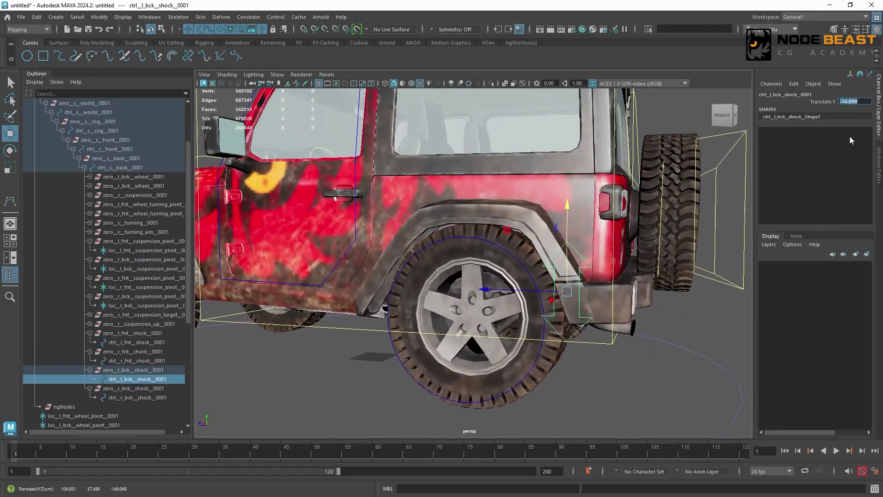
text(-15)
key(Return)
- Try Translate Y values of 10 and -10 on ctrl__l_bck__shock__0001 while checking the wheel clearance
alt+drag(543, 228, 515, 214)
click(854, 101)
text(10)
key(Return)
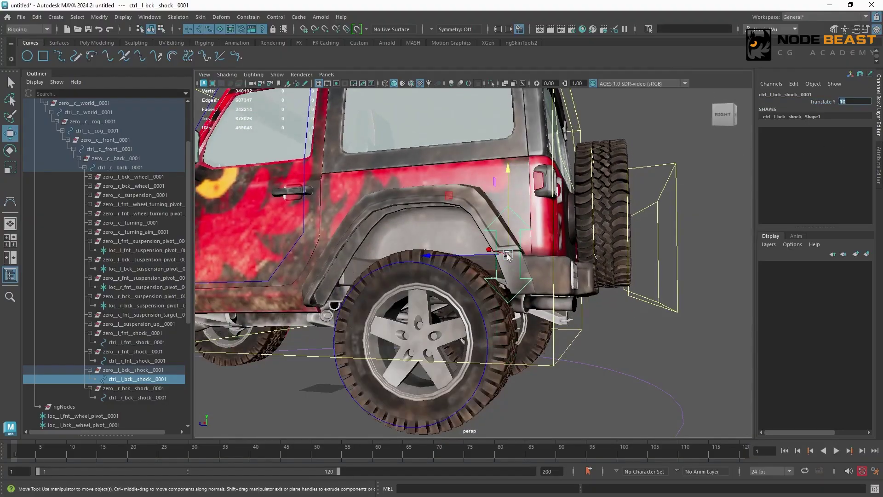
alt+drag(540, 250, 582, 277)
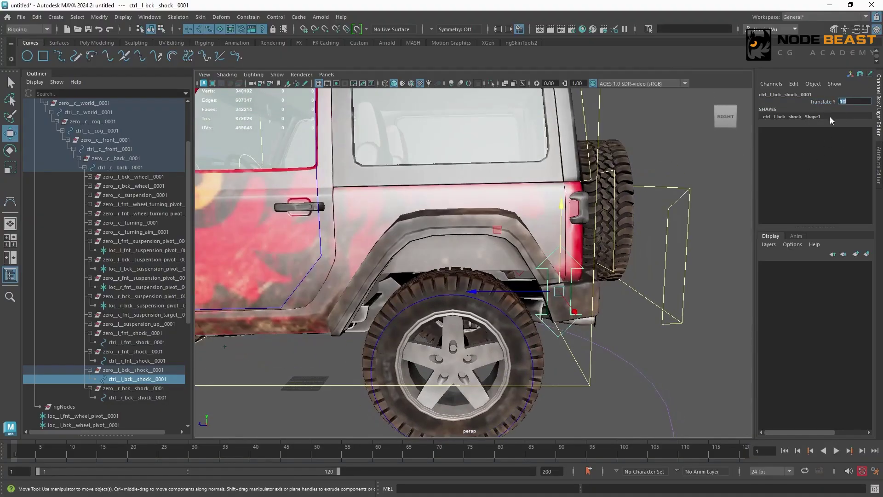
key(Return)
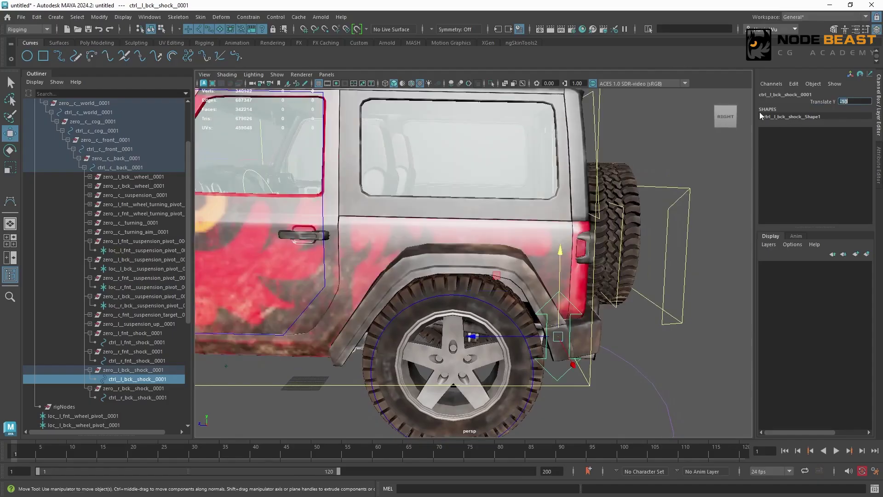
- Limit Translate Y of ctrl__l_bck__shock__0001 to a minimum of -10 and a maximum of 10, and test the range by moving the control
alt+drag(578, 183, 658, 236)
key(ctrl+a)
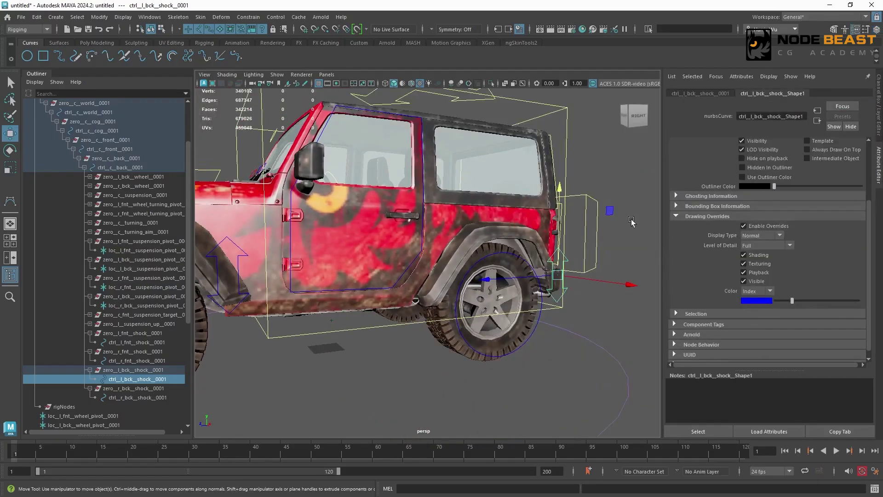
click(722, 94)
click(706, 248)
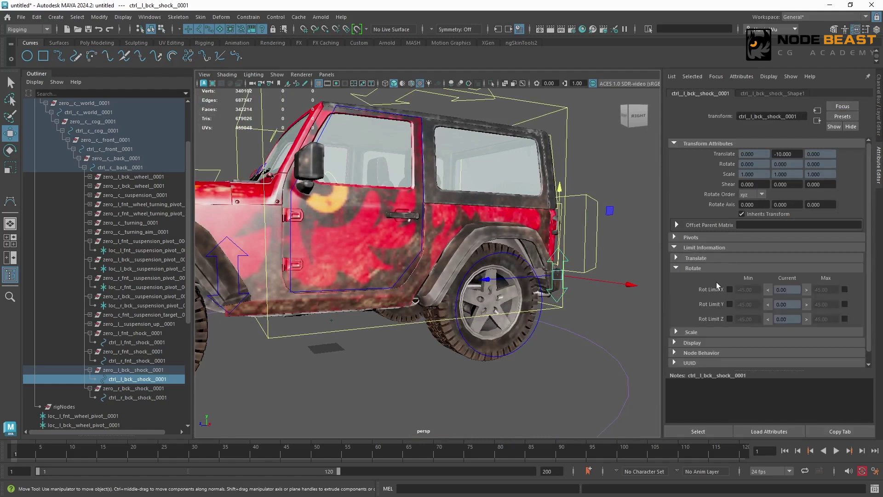
click(703, 258)
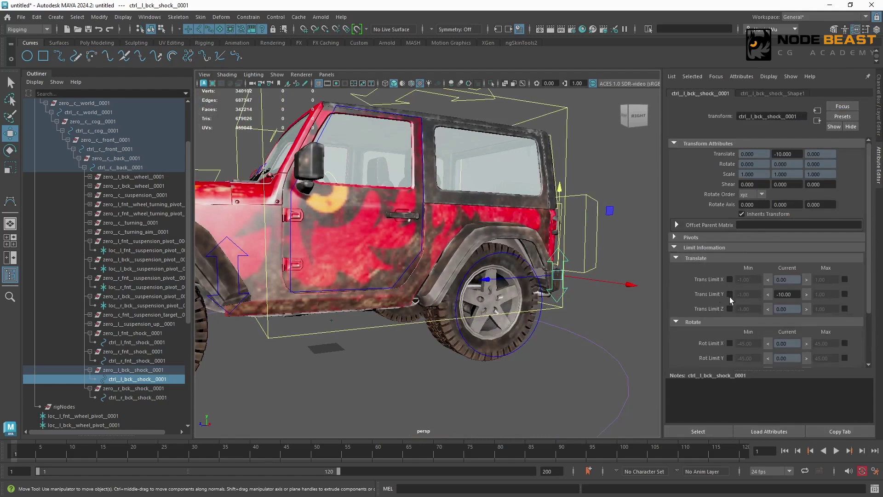
click(729, 293)
click(845, 294)
click(820, 295)
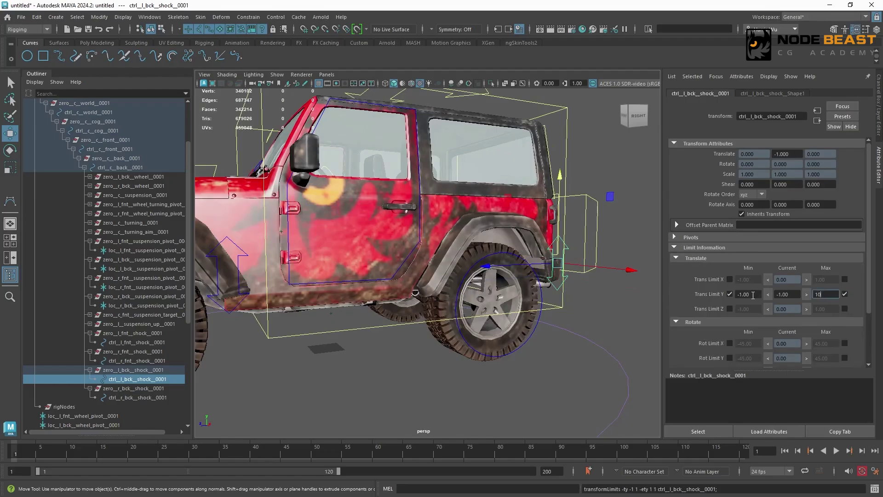
text(10)
click(743, 294)
key(Return)
drag(559, 178, 551, 258)
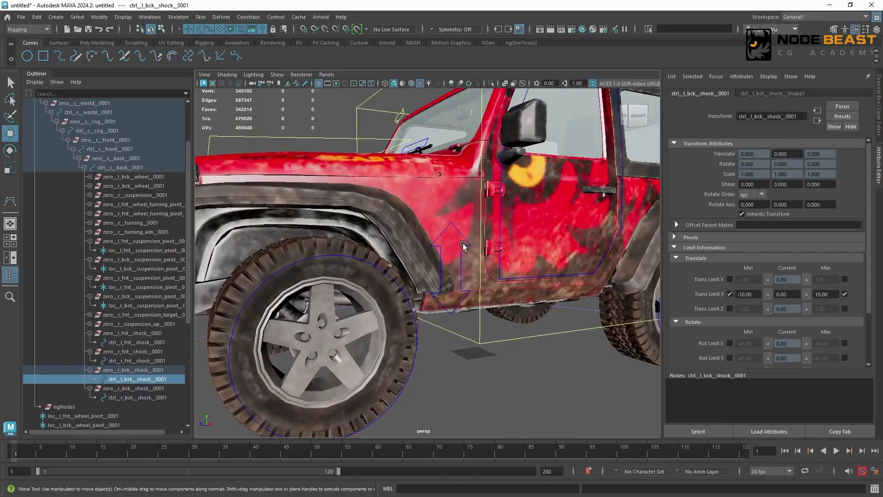
- Limit Translate Y of ctrl__l_fnt__shock__0001 to a minimum of -10 and a maximum of 10
click(463, 246)
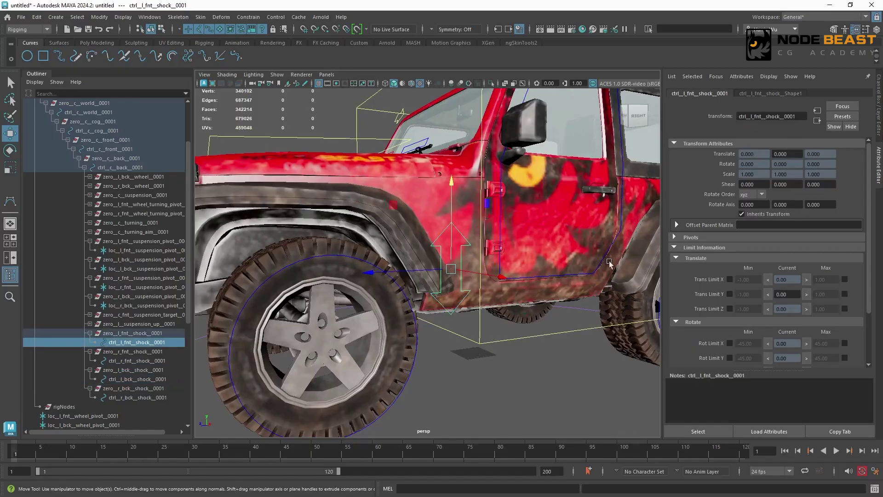
click(729, 294)
text(10)
click(743, 294)
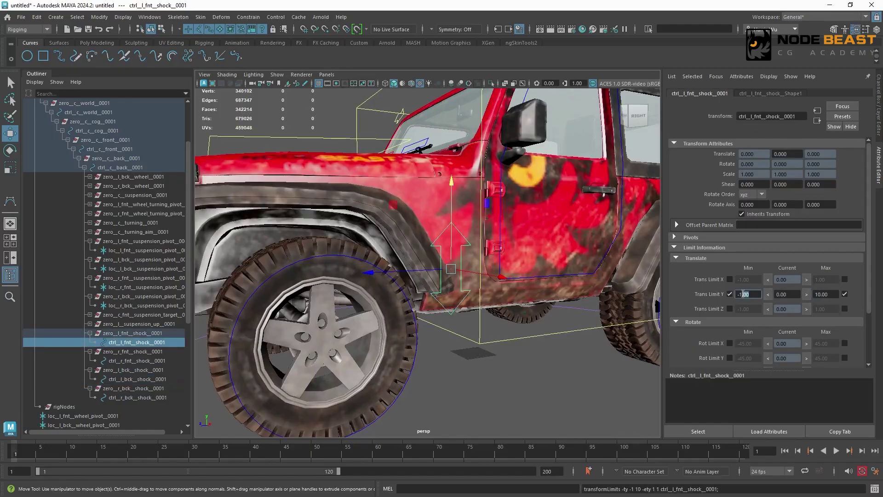
text(-10)
key(Return)
- Limit Translate Y of ctrl__r_fnt__shock__0001 to a minimum of -10 and a maximum of 10
scroll(432, 253, down, 5)
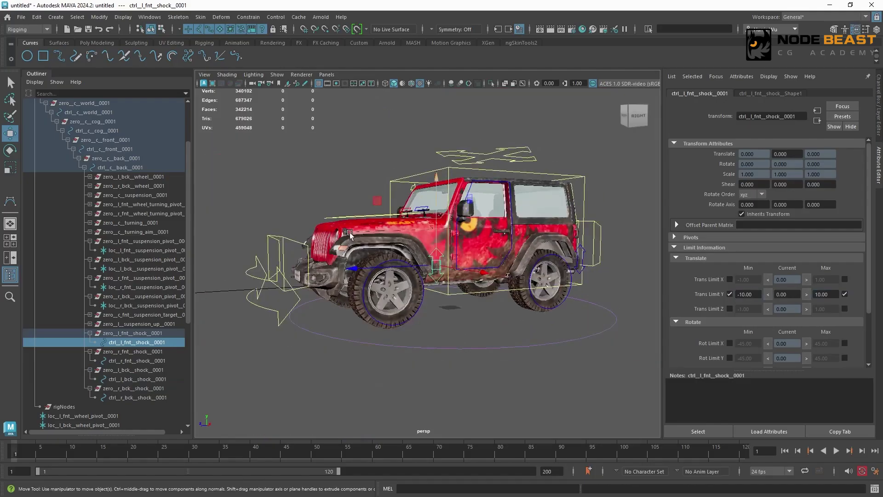
alt+drag(295, 258, 414, 281)
scroll(414, 281, up, 4)
click(414, 282)
click(730, 294)
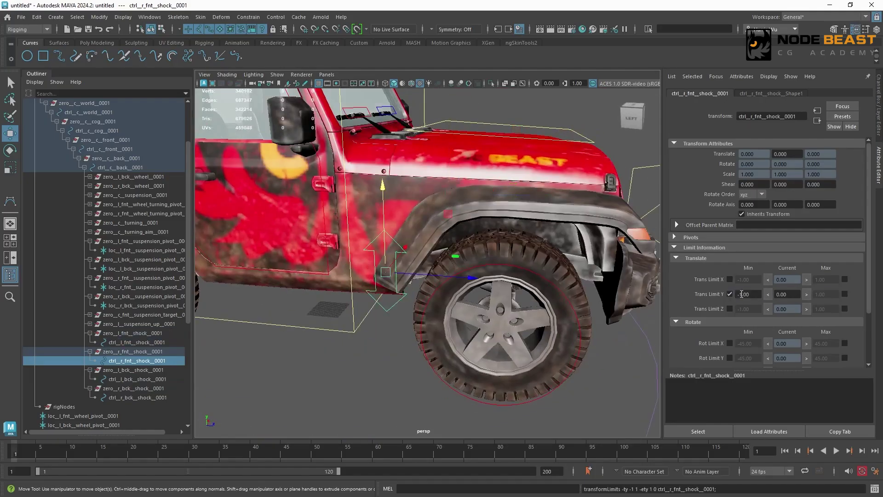
click(744, 294)
click(845, 293)
click(826, 295)
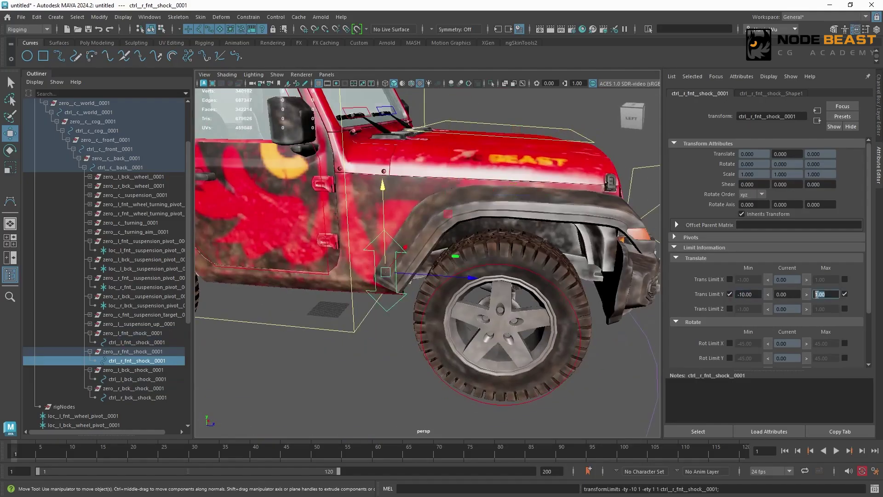
text(10)
key(Return)
- Limit Translate Y of ctrl__r_bck__shock__0001 to a minimum of -10 and a maximum of 10
scroll(356, 225, down, 3)
alt+middle_drag(371, 206, 639, 225)
click(386, 281)
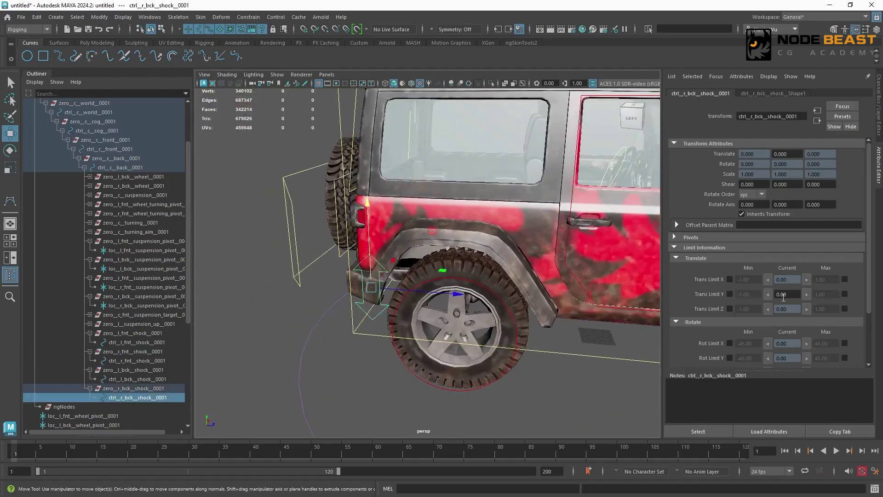
click(729, 294)
text(-10)
click(845, 294)
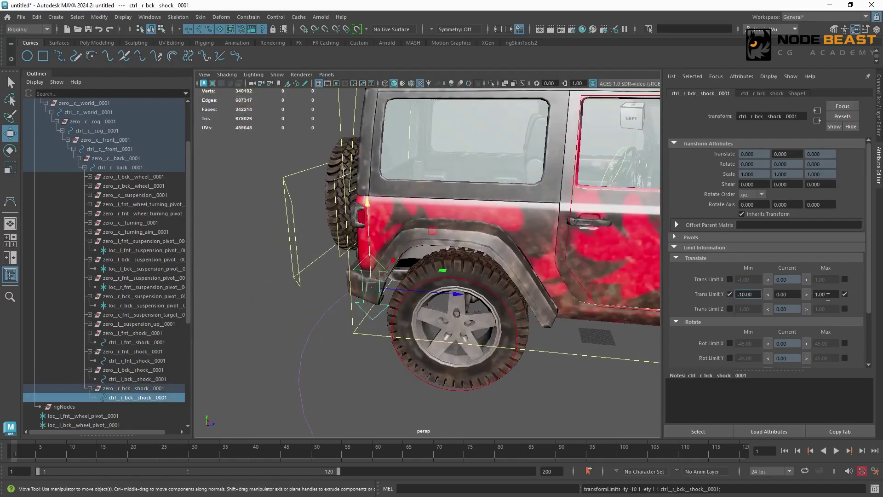
click(826, 294)
text(10)
key(Return)
- Test ctrl__r_fnt__shock__0001 by raising it to a Translate Y of about 9.9, and undo the move
scroll(537, 266, down, 4)
alt+drag(537, 267, 529, 289)
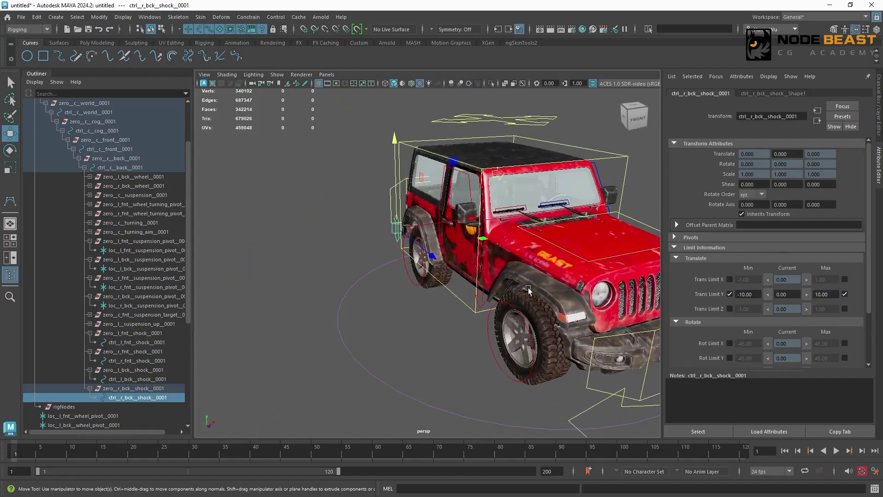
click(485, 287)
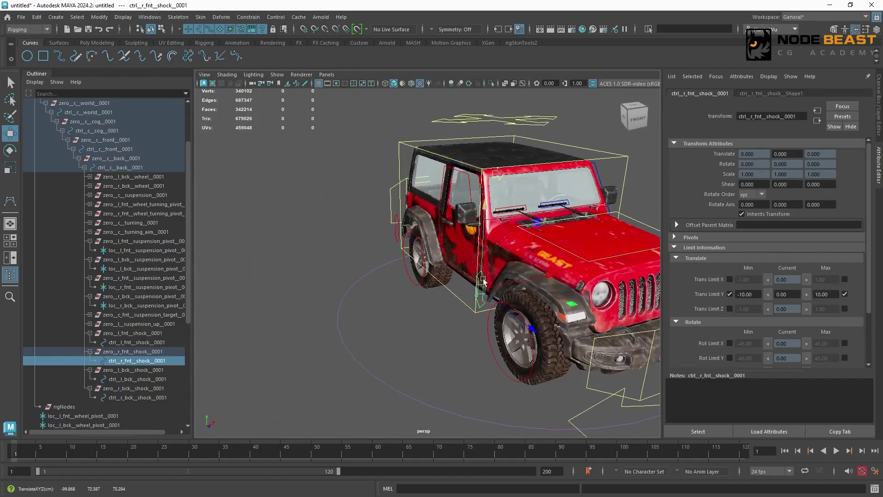
drag(486, 281, 490, 197)
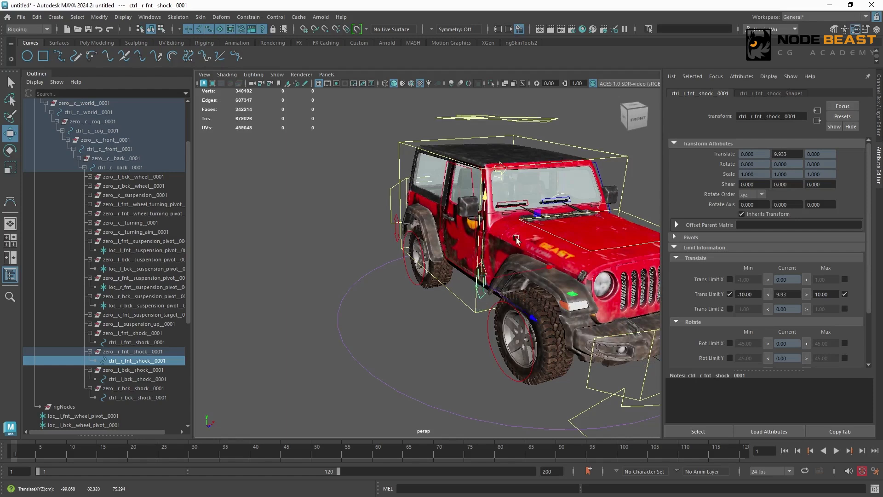
key(ctrl+z)
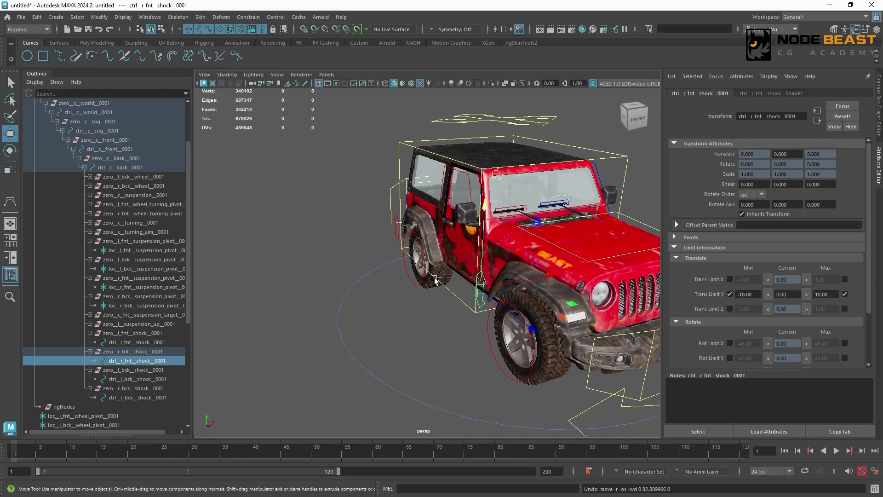
- Show the Channel Box instead of the Attribute Editor and select the left front shock control, ctrl__l_fnt__shock__0001
key(ctrl+a)
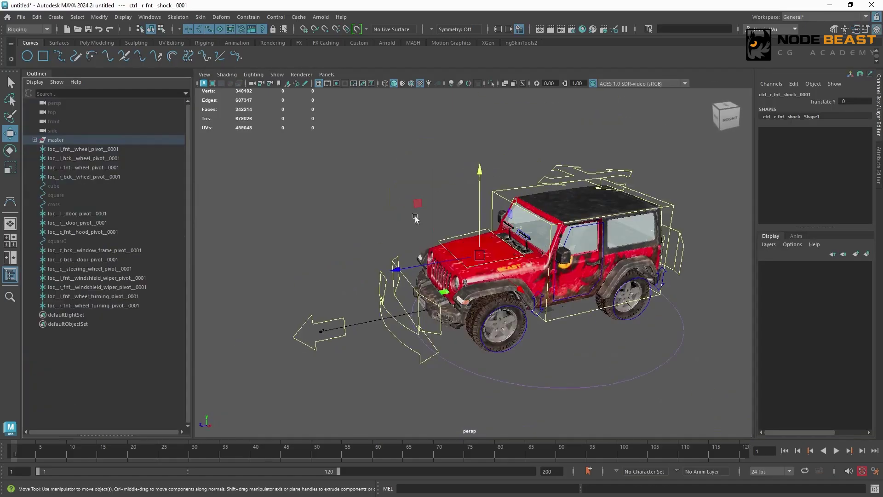
click(369, 196)
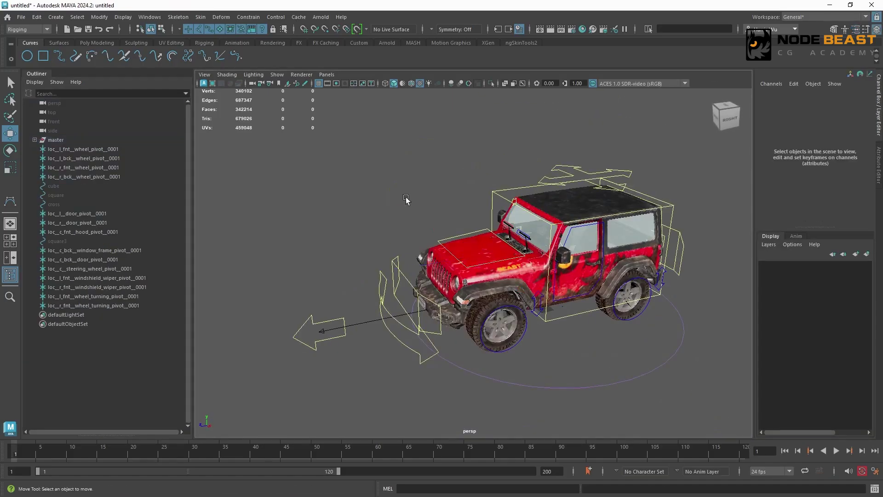
alt+middle_drag(442, 187, 410, 193)
alt+right_drag(410, 193, 481, 272)
click(512, 316)
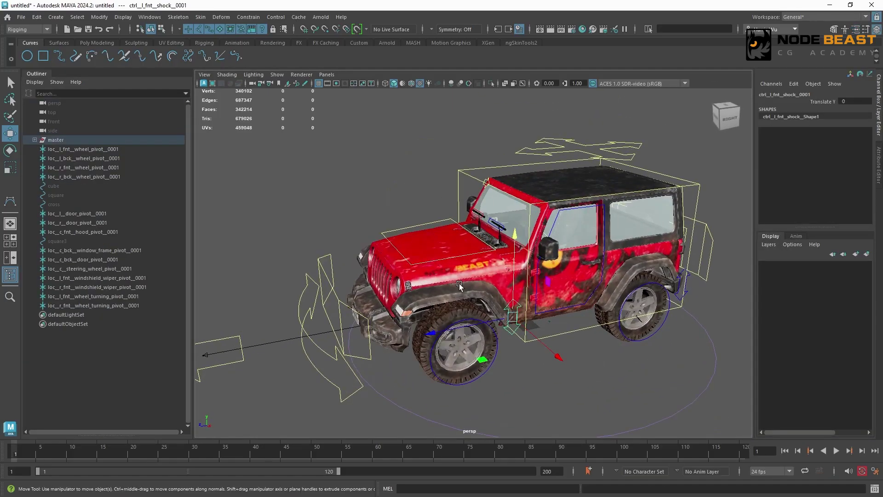